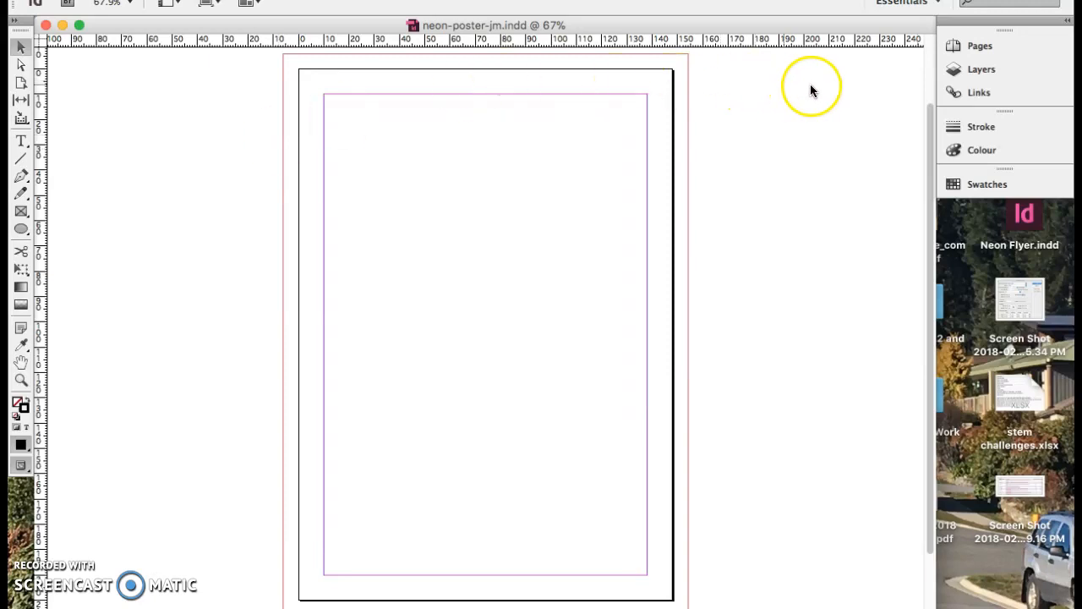
Show the document's layers and rename Layer 1 as Background.
{"action": "left_click", "coordinate": [972, 73]}
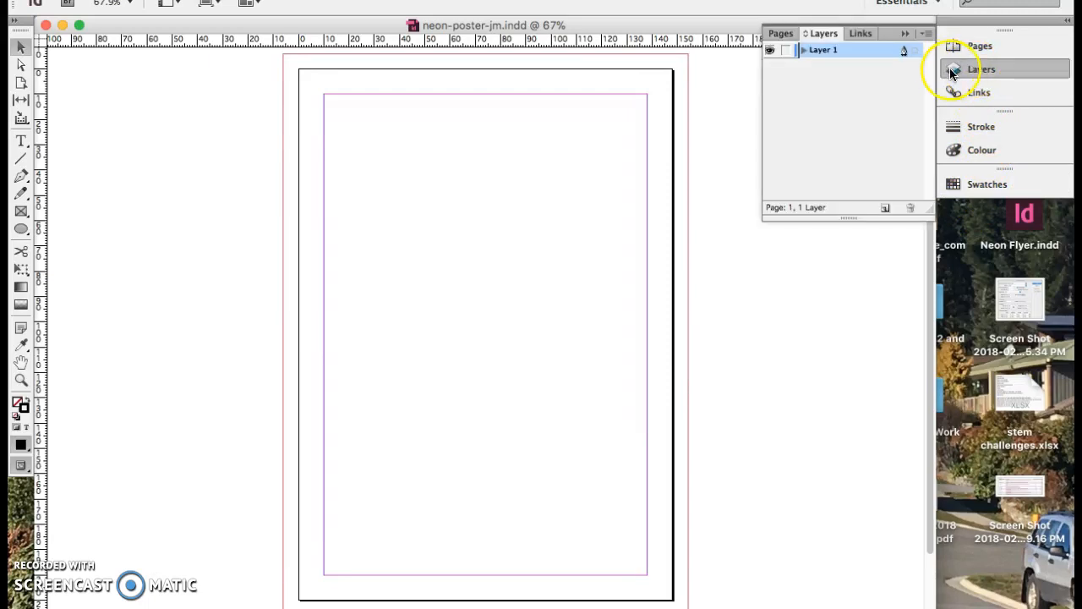
{"action": "left_click", "coordinate": [904, 35]}
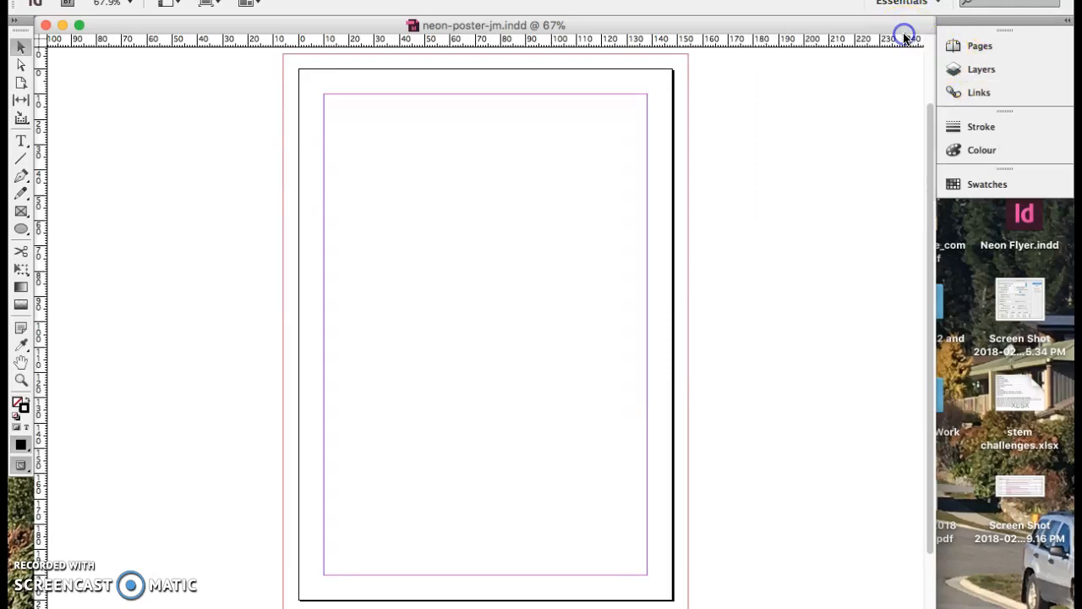
{"action": "left_click", "coordinate": [433, 1]}
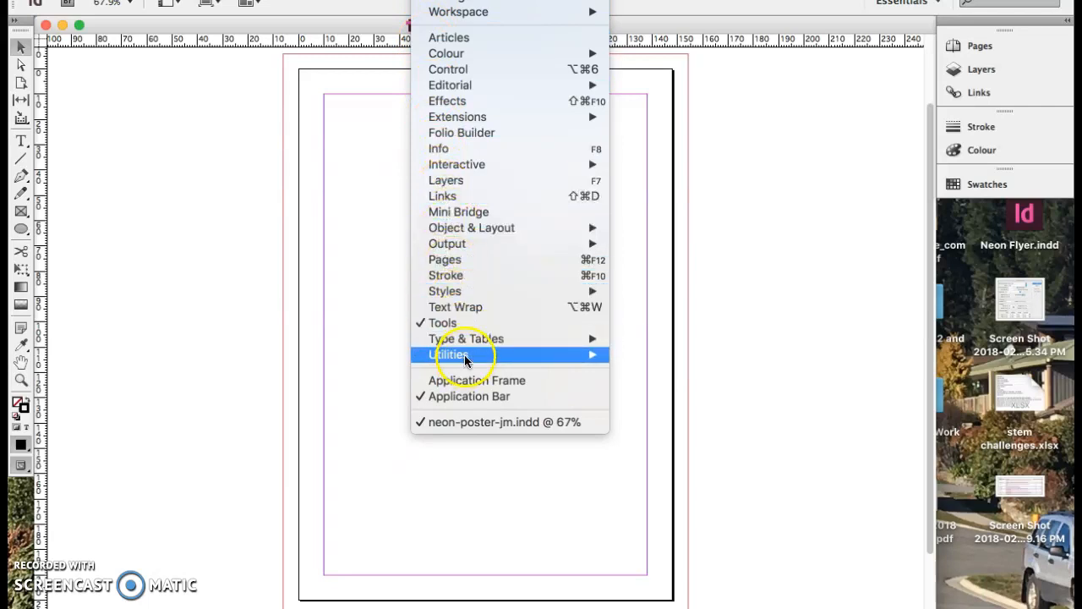
{"action": "left_click", "coordinate": [470, 180]}
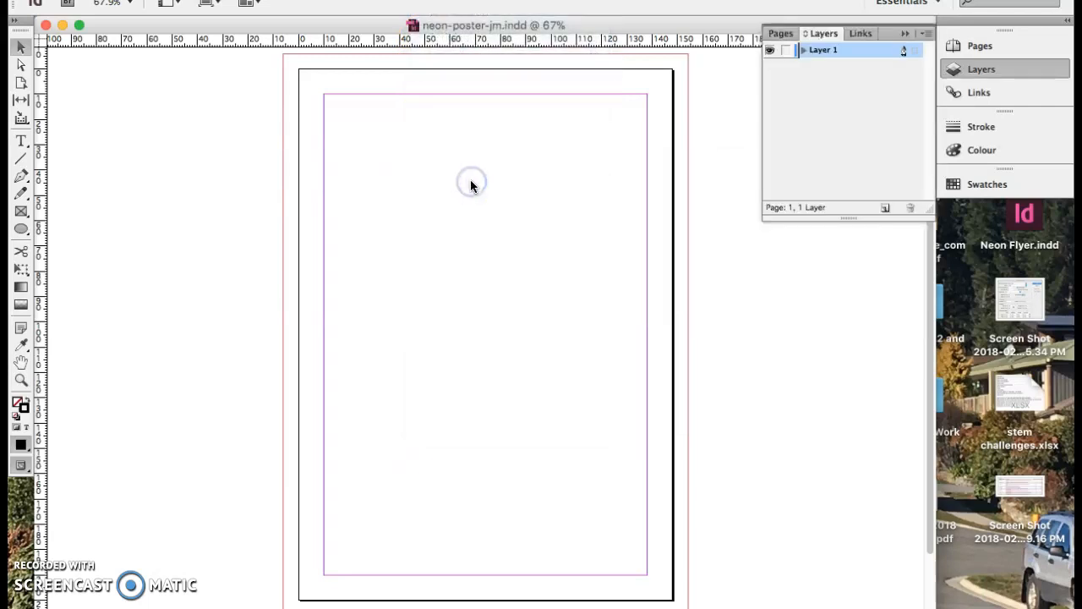
{"action": "left_click", "coordinate": [815, 53]}
{"action": "double_click", "coordinate": [824, 52]}
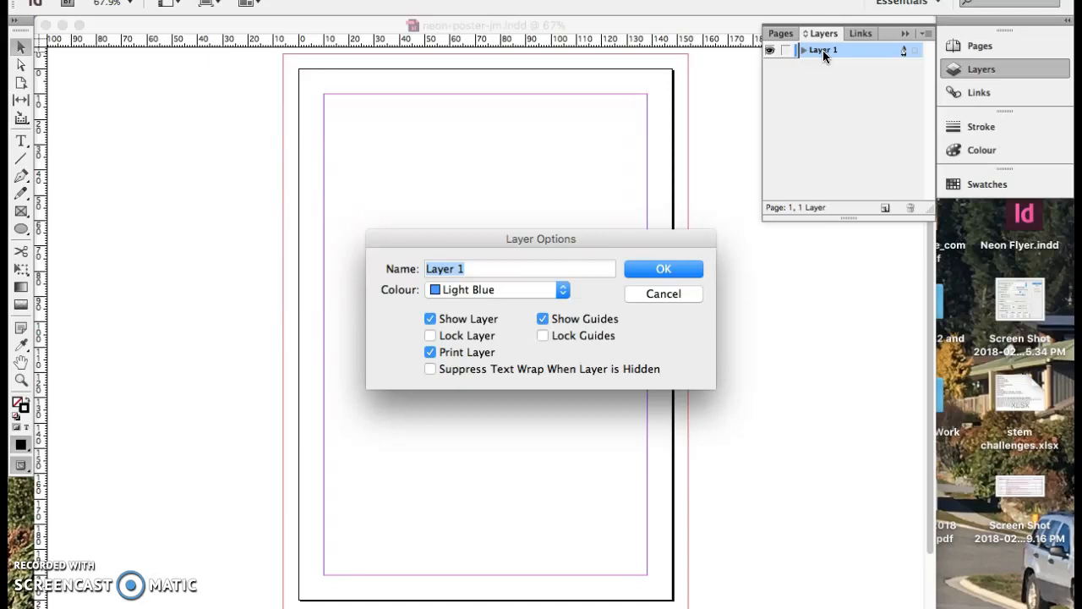
{"action": "type", "text": "Background"}
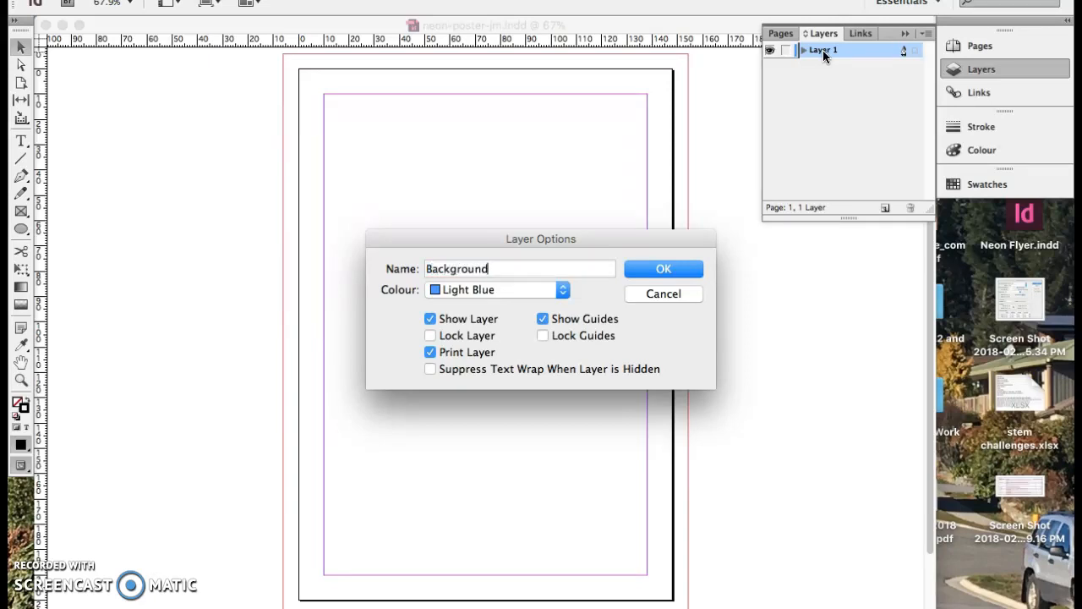
{"action": "left_click", "coordinate": [662, 270]}
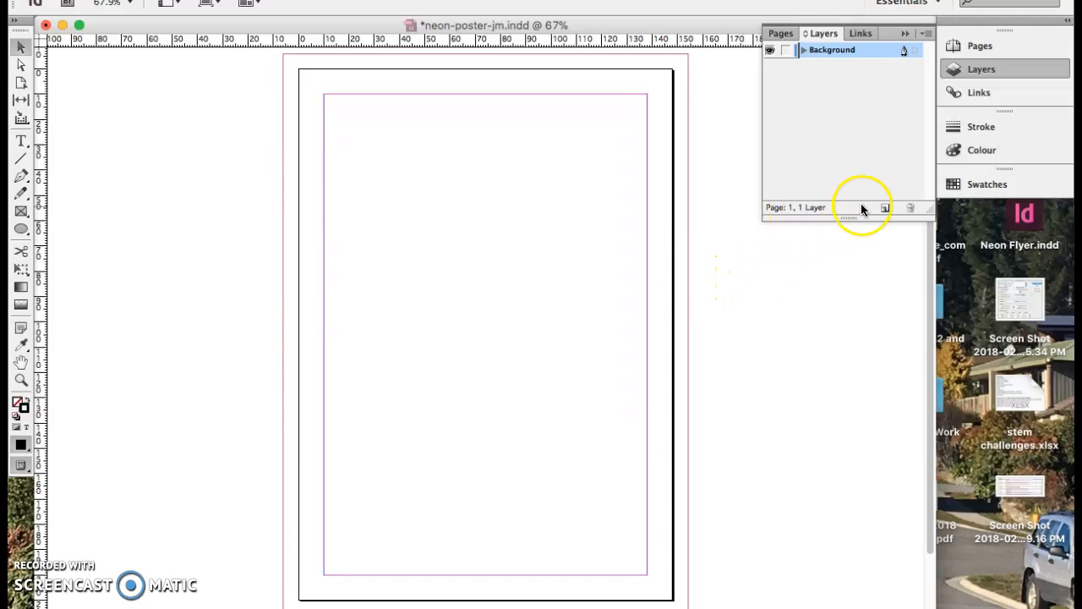
Create a new layer named Pattern above the Background layer.
{"action": "left_click", "coordinate": [925, 34]}
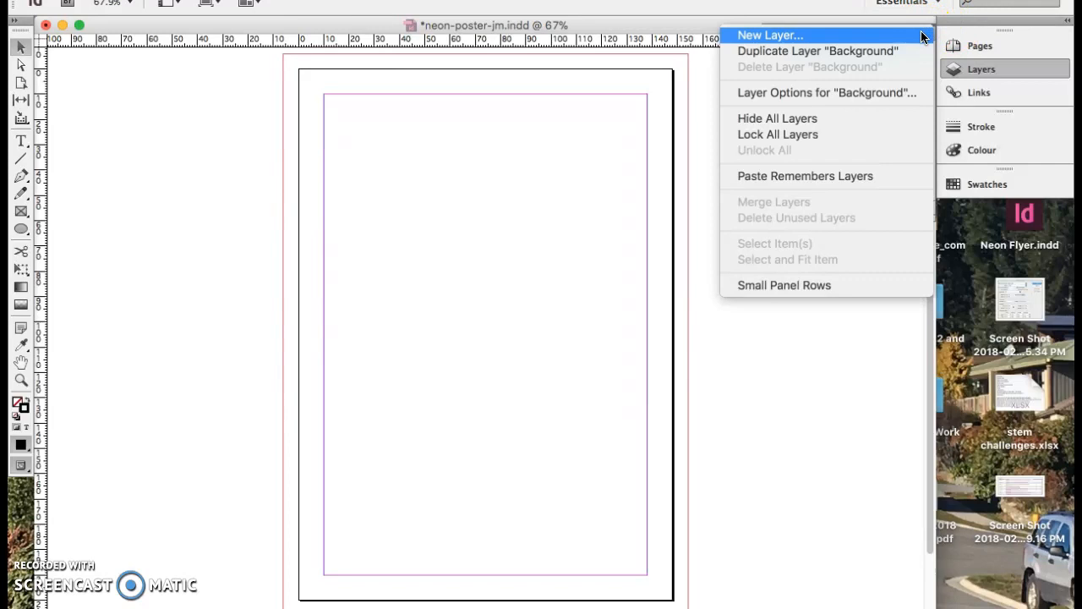
{"action": "left_click", "coordinate": [882, 36]}
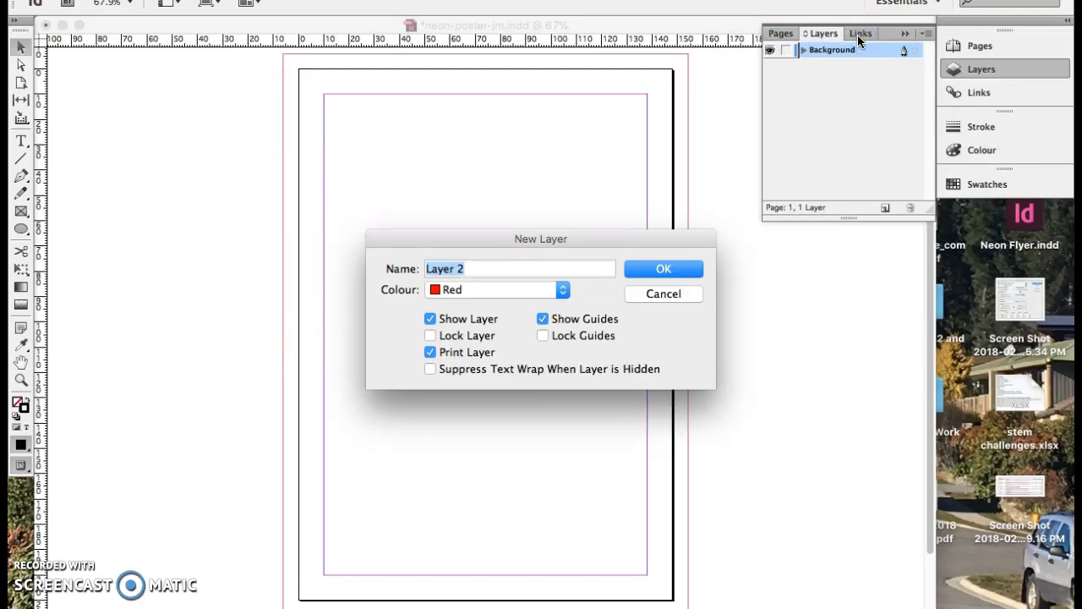
{"action": "type", "text": "Pattern"}
{"action": "left_click", "coordinate": [664, 269]}
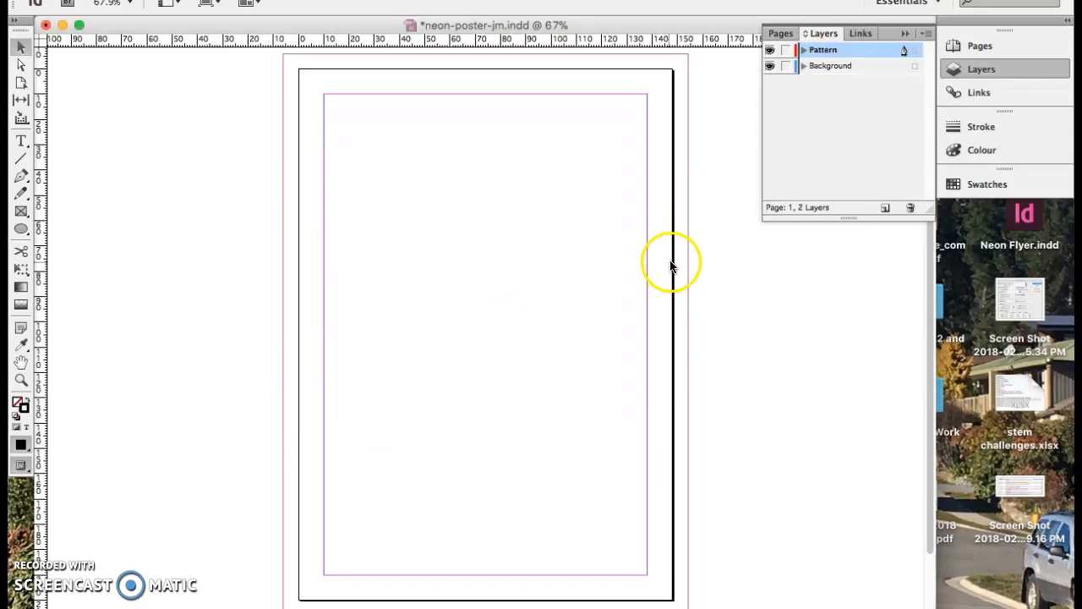
Create a new layer named Type Behind above the Pattern layer.
{"action": "left_click", "coordinate": [926, 34]}
{"action": "left_click", "coordinate": [917, 36]}
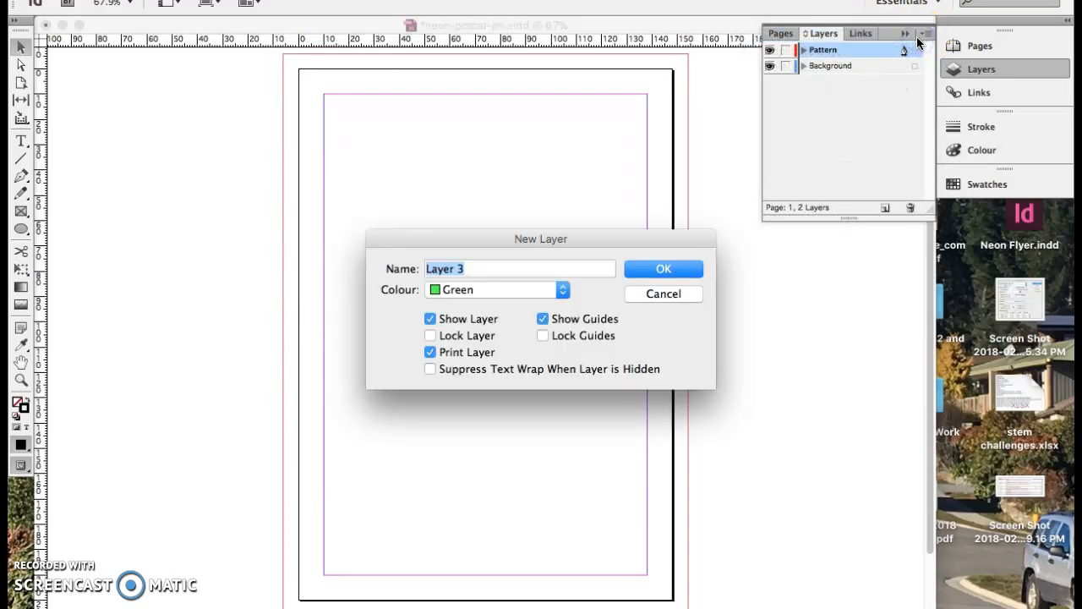
{"action": "type", "text": "Type Behind"}
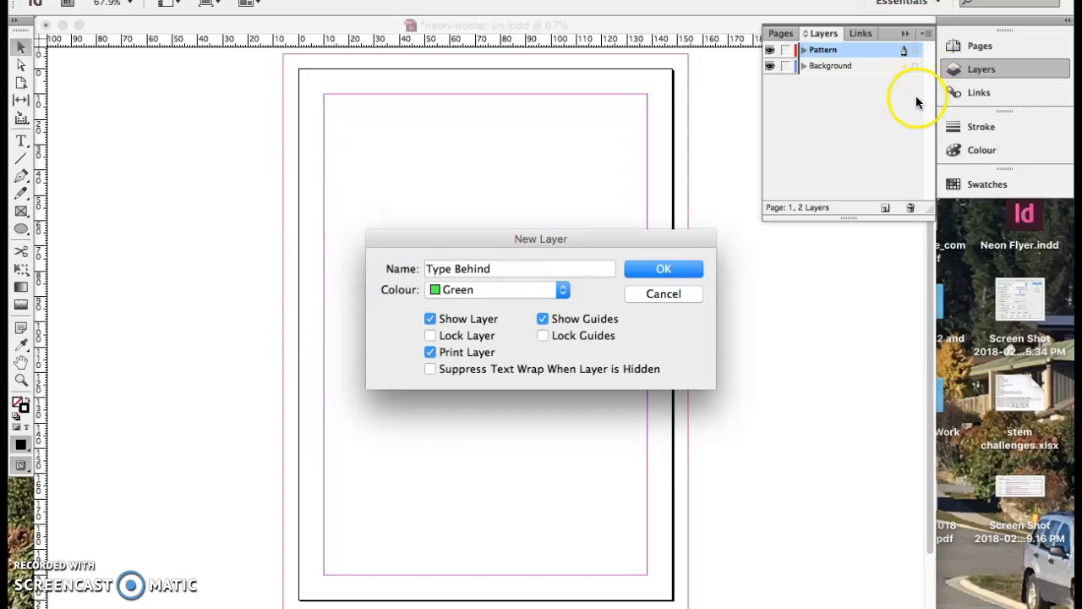
{"action": "left_click", "coordinate": [657, 274]}
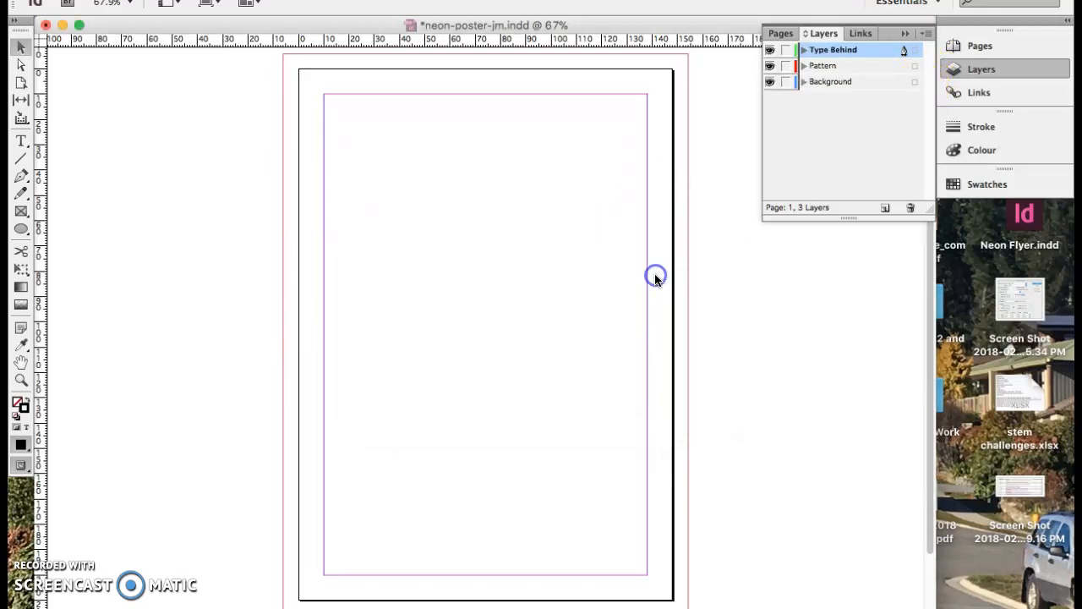
Create a new layer named Circle above the Type Behind layer.
{"action": "left_click", "coordinate": [927, 33]}
{"action": "left_click", "coordinate": [928, 35]}
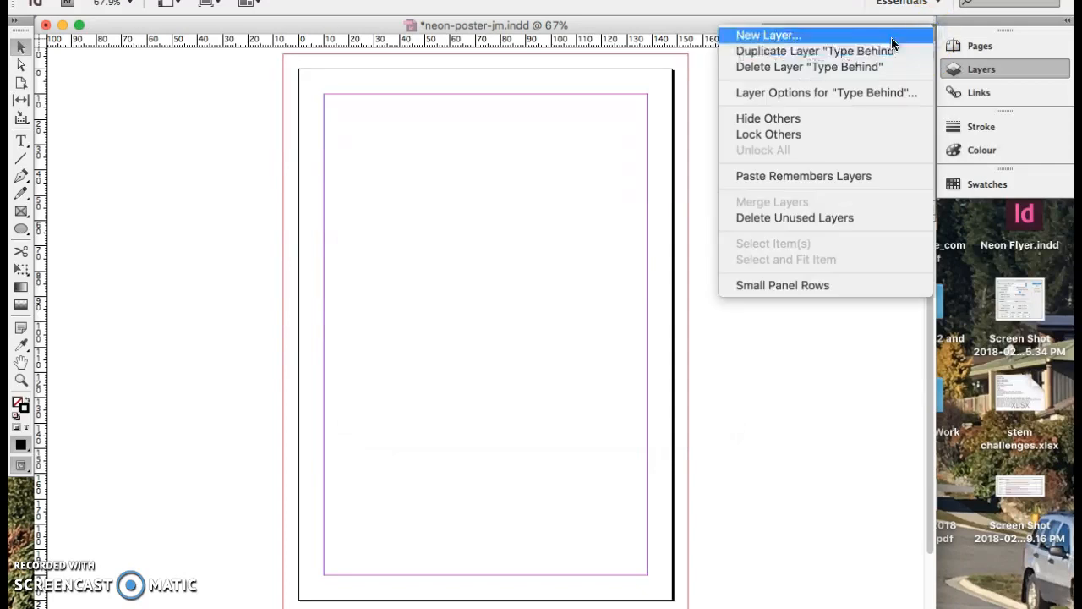
{"action": "type", "text": "Circle"}
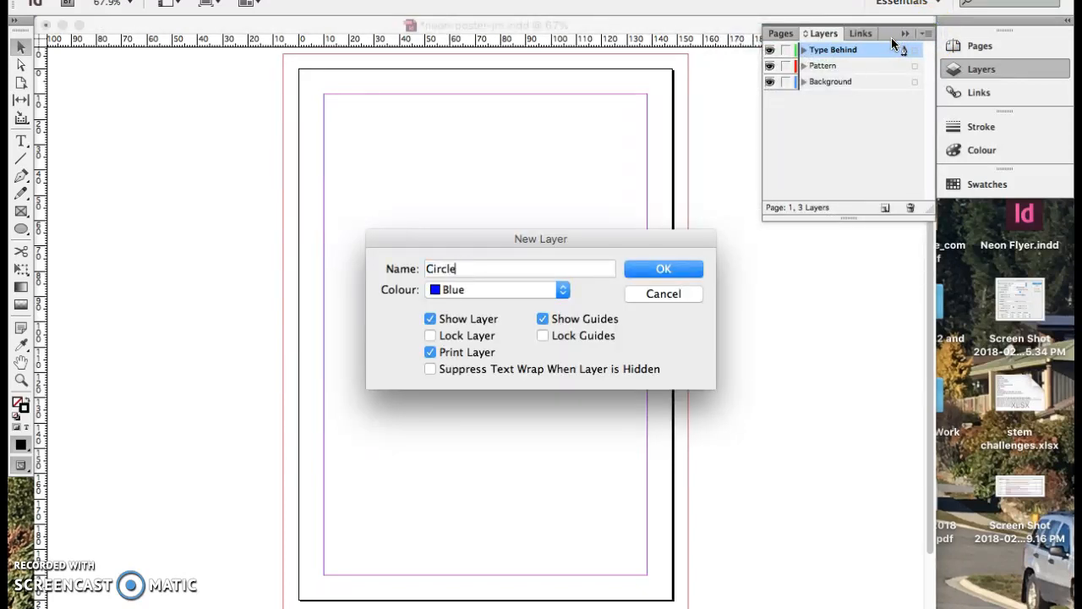
{"action": "left_click", "coordinate": [676, 269]}
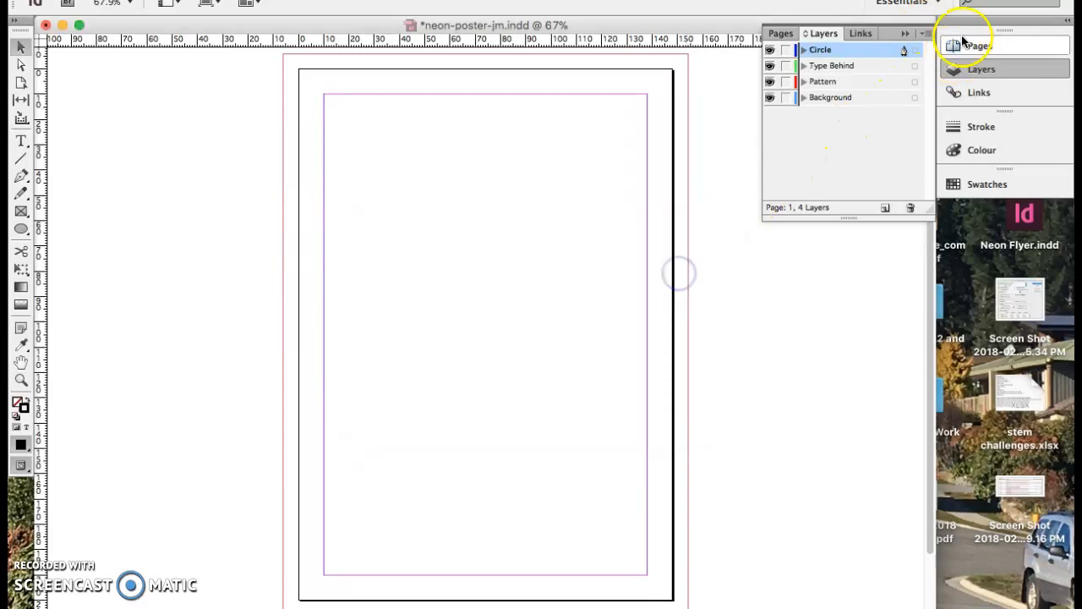
Create a new layer named Type in Front above the Circle layer.
{"action": "left_click", "coordinate": [928, 34]}
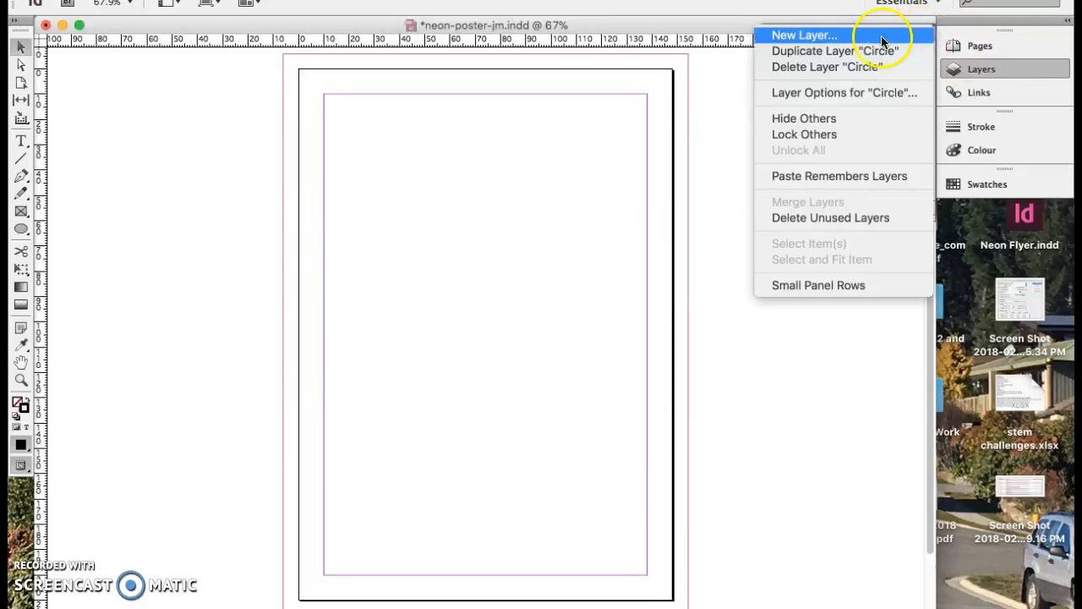
{"action": "left_click", "coordinate": [882, 35]}
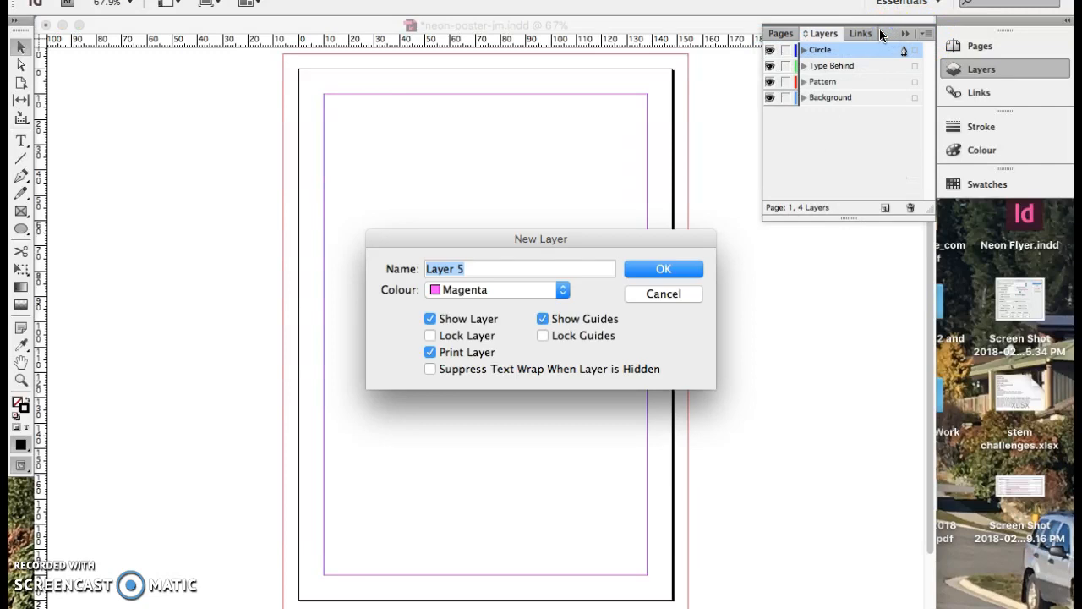
{"action": "type", "text": "T"}
{"action": "type", "text": "r"}
{"action": "key", "text": "BackSpace"}
{"action": "type", "text": "ype in Front"}
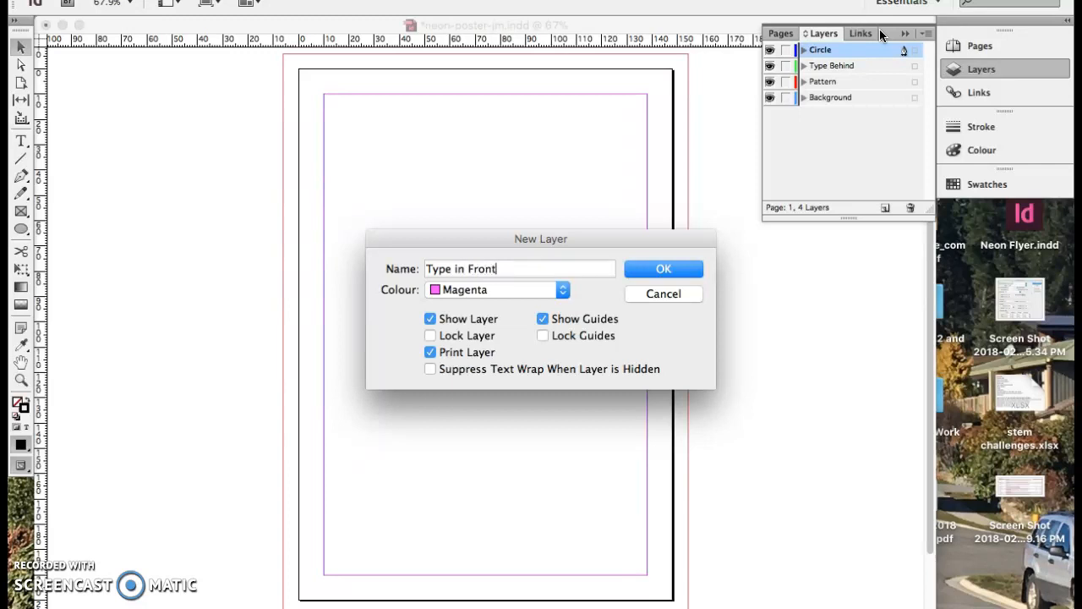
{"action": "left_click", "coordinate": [664, 271]}
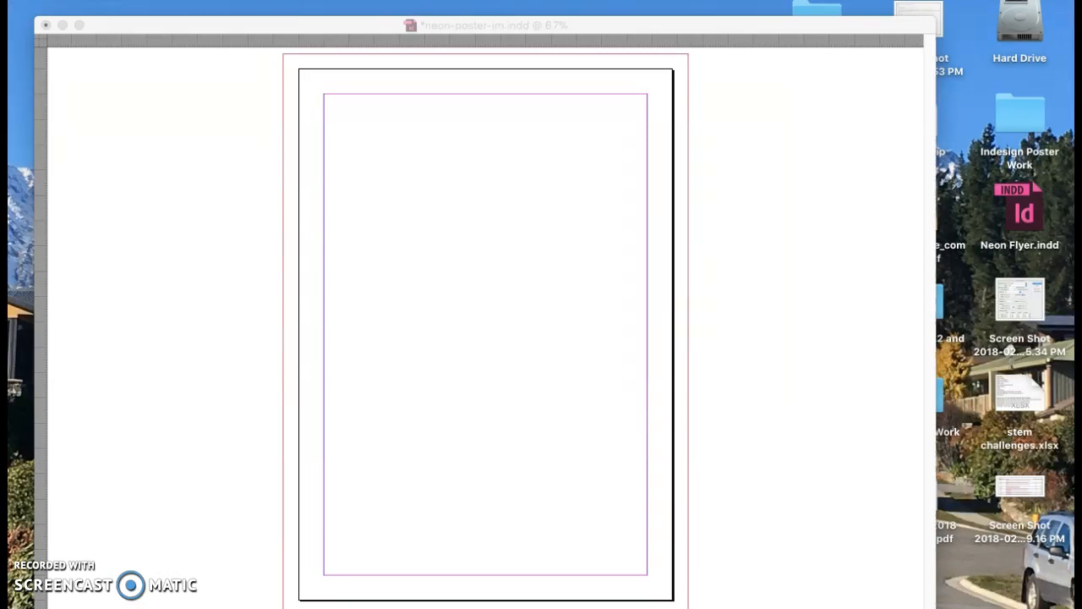
Switch to the pastel neon club flyer tutorial in Chrome, examine how the poster's background, pattern, circle and letters overlap, and return to the InDesign document.
{"action": "left_click_drag", "start_coordinate": [1081, 15], "coordinate": [547, 10]}
{"action": "left_click", "coordinate": [533, 255]}
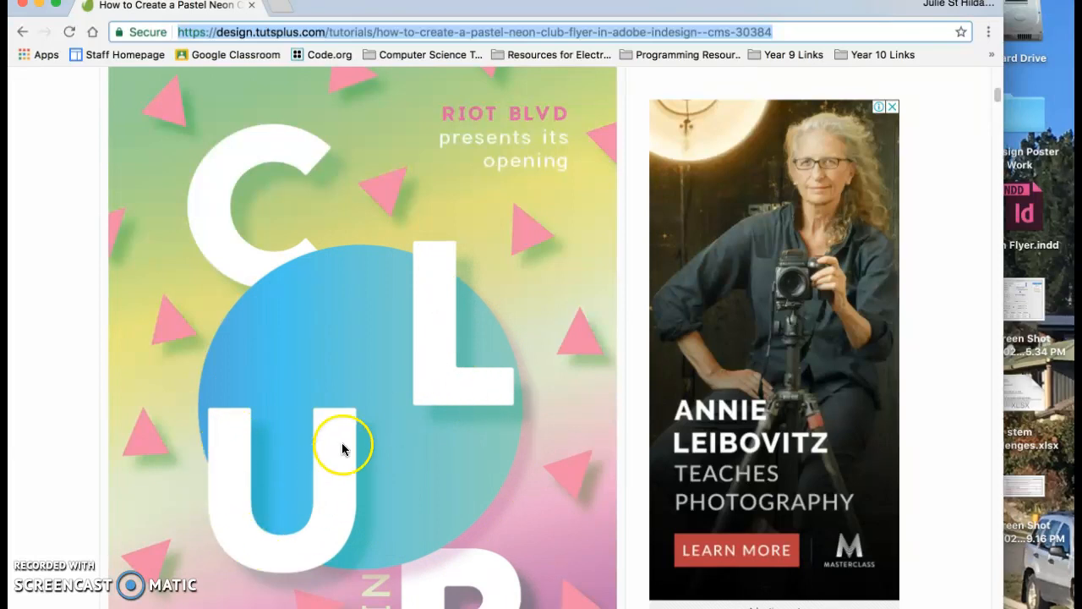
{"action": "scroll", "coordinate": [438, 495], "scroll_direction": "down", "scroll_amount": 10}
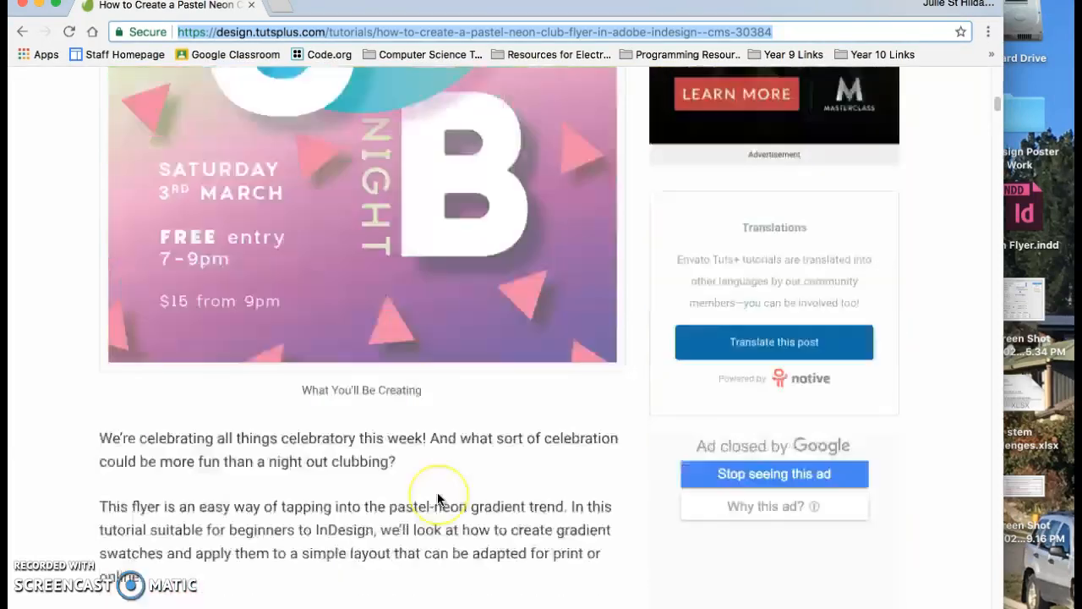
{"action": "scroll", "coordinate": [437, 499], "scroll_direction": "up", "scroll_amount": 6}
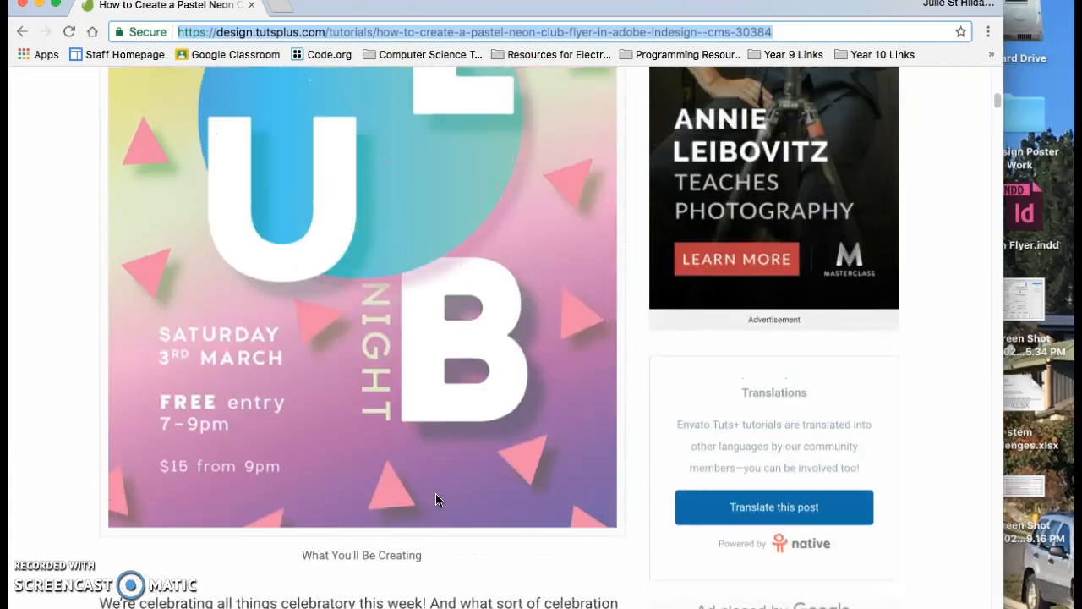
{"action": "scroll", "coordinate": [437, 500], "scroll_direction": "up", "scroll_amount": 3}
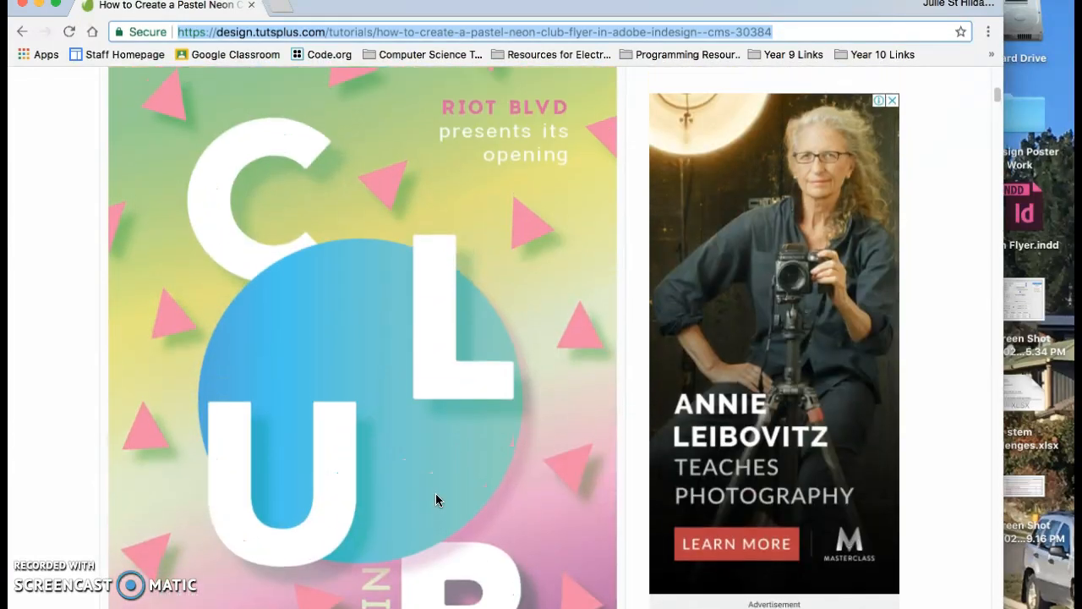
{"action": "scroll", "coordinate": [436, 500], "scroll_direction": "up", "scroll_amount": 1}
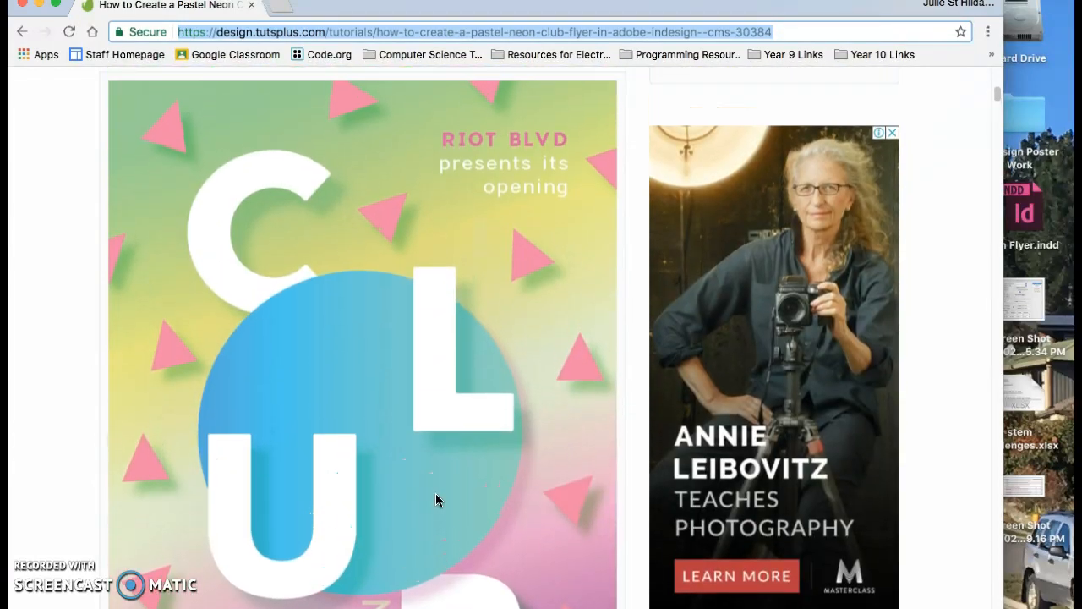
{"action": "left_click_drag", "start_coordinate": [353, 15], "coordinate": [362, 14]}
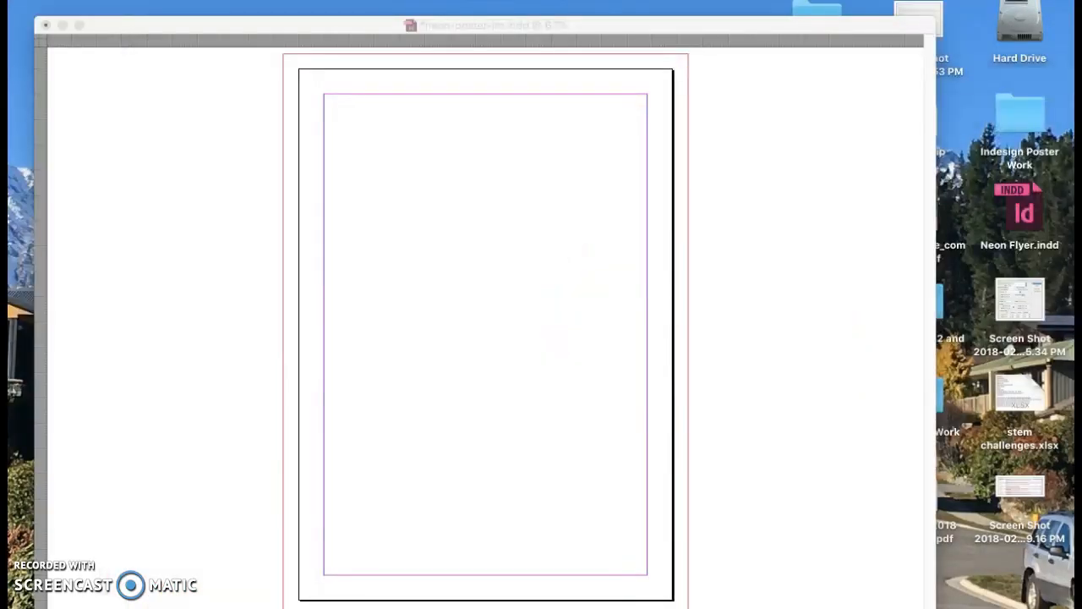
{"action": "left_click", "coordinate": [705, 116]}
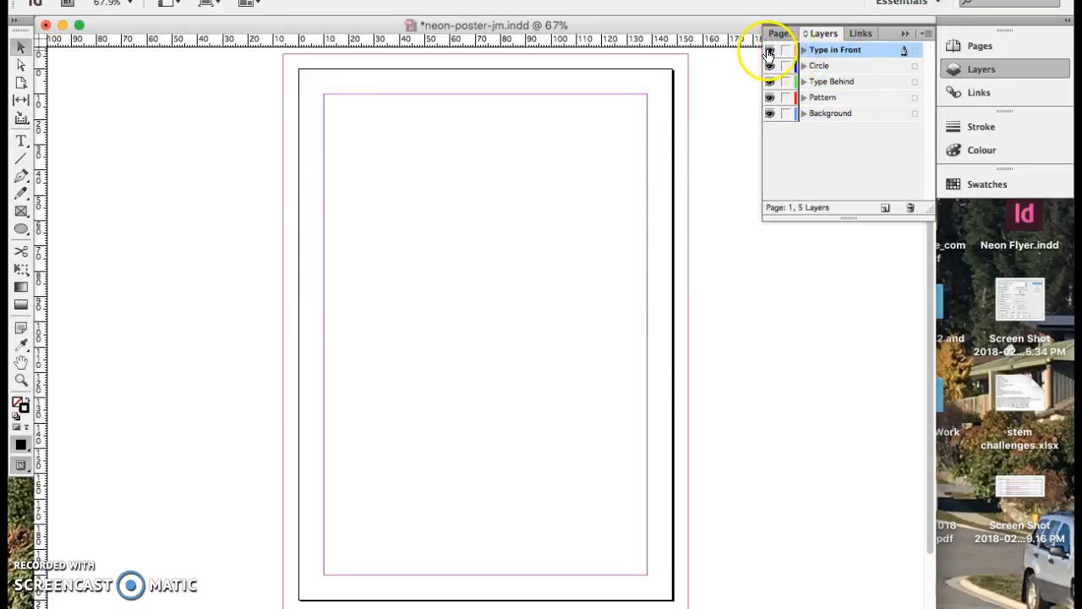
Hide the poster's layers one by one from Background up to Type in Front and show them again.
{"action": "left_click", "coordinate": [770, 114]}
{"action": "left_click", "coordinate": [769, 114]}
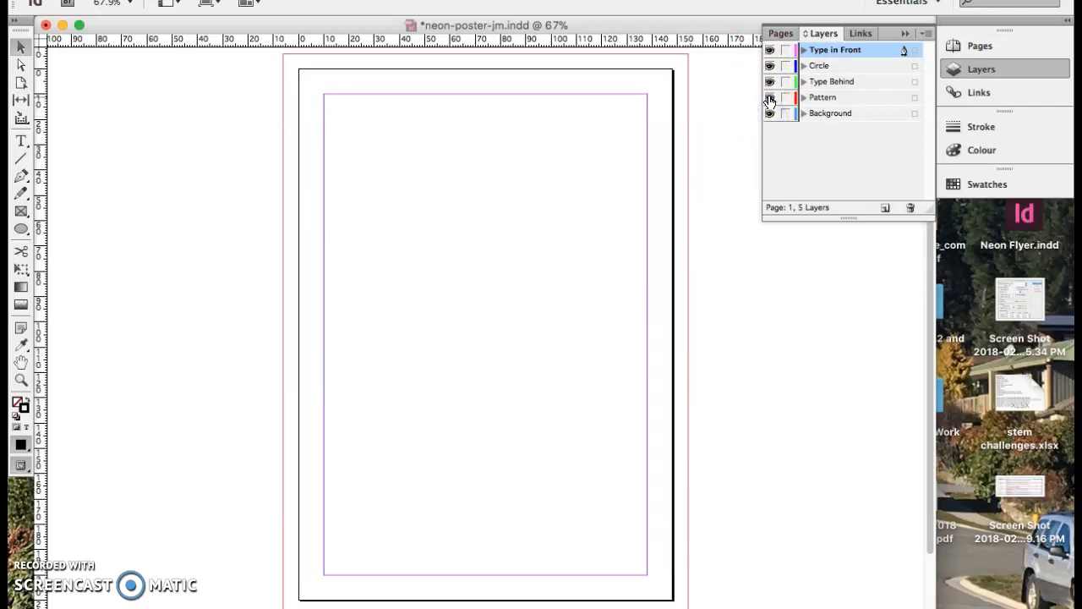
{"action": "left_click", "coordinate": [769, 97]}
{"action": "left_click", "coordinate": [768, 82]}
{"action": "left_click", "coordinate": [769, 66]}
{"action": "left_click", "coordinate": [768, 49]}
{"action": "left_click", "coordinate": [768, 49]}
{"action": "left_click", "coordinate": [769, 66]}
{"action": "left_click", "coordinate": [770, 81]}
Lock all five layers from Background up to Type in Front and unlock them again.
{"action": "left_click", "coordinate": [785, 113]}
{"action": "left_click", "coordinate": [785, 97]}
{"action": "left_click", "coordinate": [785, 81]}
{"action": "left_click", "coordinate": [785, 66]}
{"action": "left_click", "coordinate": [786, 49]}
{"action": "left_click", "coordinate": [785, 49]}
{"action": "left_click", "coordinate": [785, 82]}
{"action": "left_click", "coordinate": [785, 97]}
{"action": "left_click", "coordinate": [785, 114]}
Lock the Pattern, Type Behind, Circle and Type in Front layers and make Background the active layer.
{"action": "left_click", "coordinate": [785, 97]}
{"action": "left_click", "coordinate": [785, 81]}
{"action": "left_click", "coordinate": [785, 65]}
{"action": "left_click", "coordinate": [786, 50]}
{"action": "left_click", "coordinate": [833, 113]}
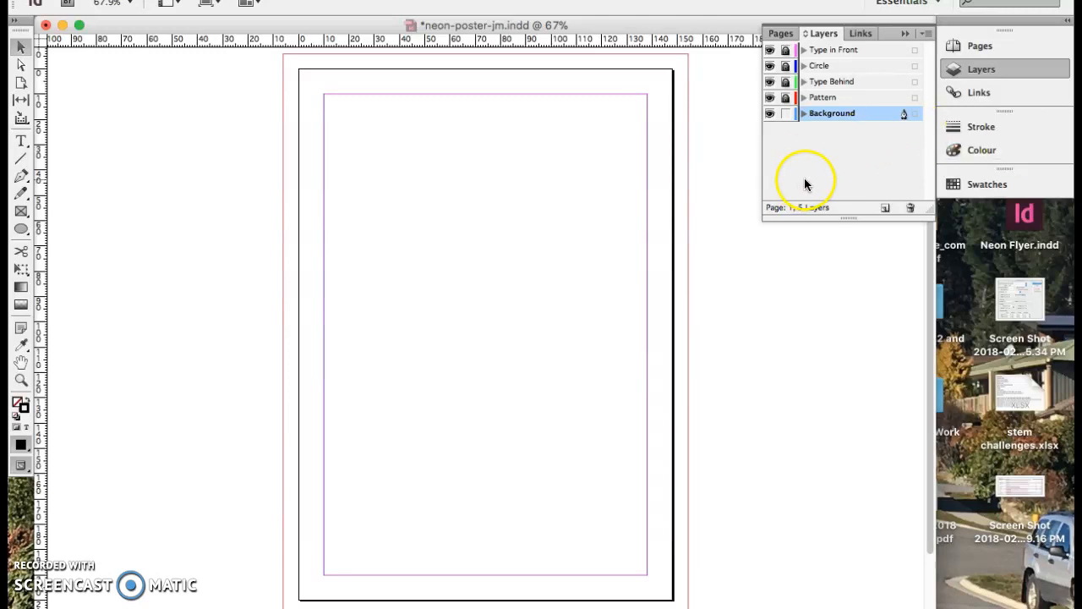
Show the document's colour swatches and look through the whole list.
{"action": "left_click", "coordinate": [978, 151]}
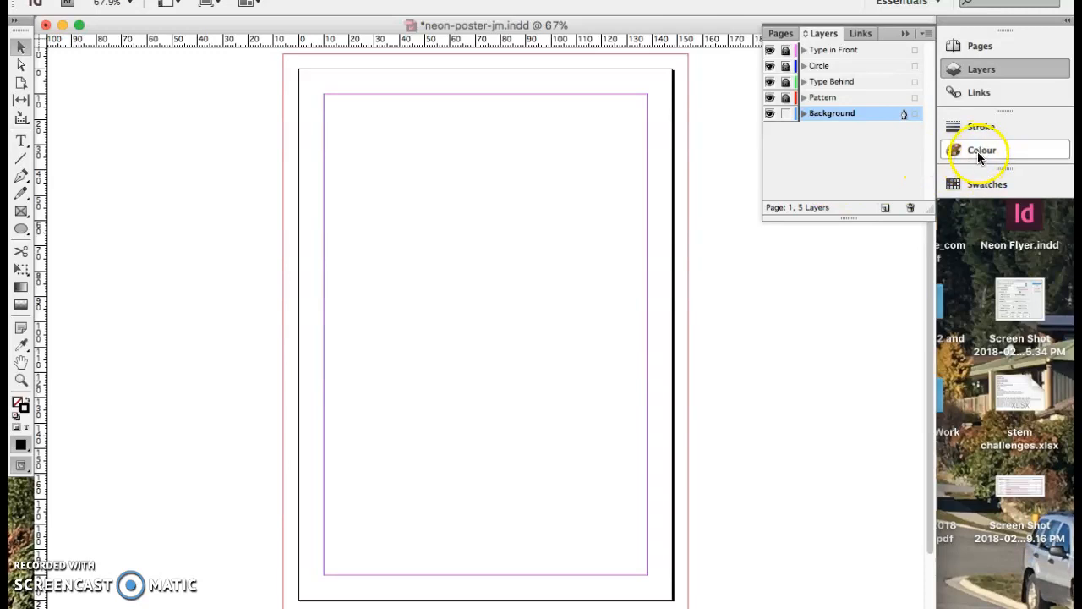
{"action": "left_click", "coordinate": [979, 186]}
{"action": "left_click", "coordinate": [980, 186]}
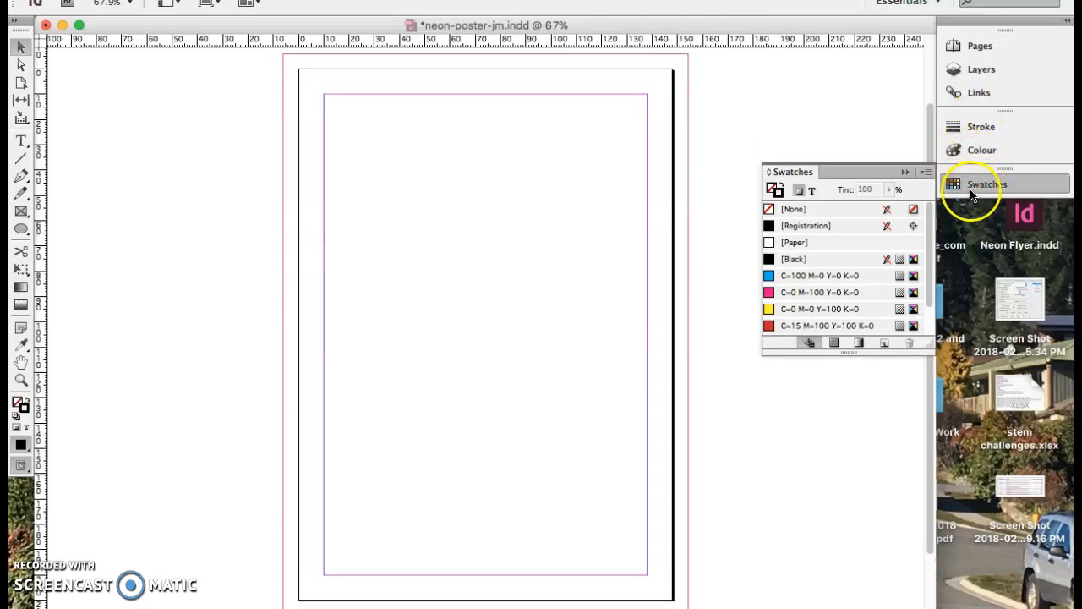
{"action": "left_click", "coordinate": [434, 0]}
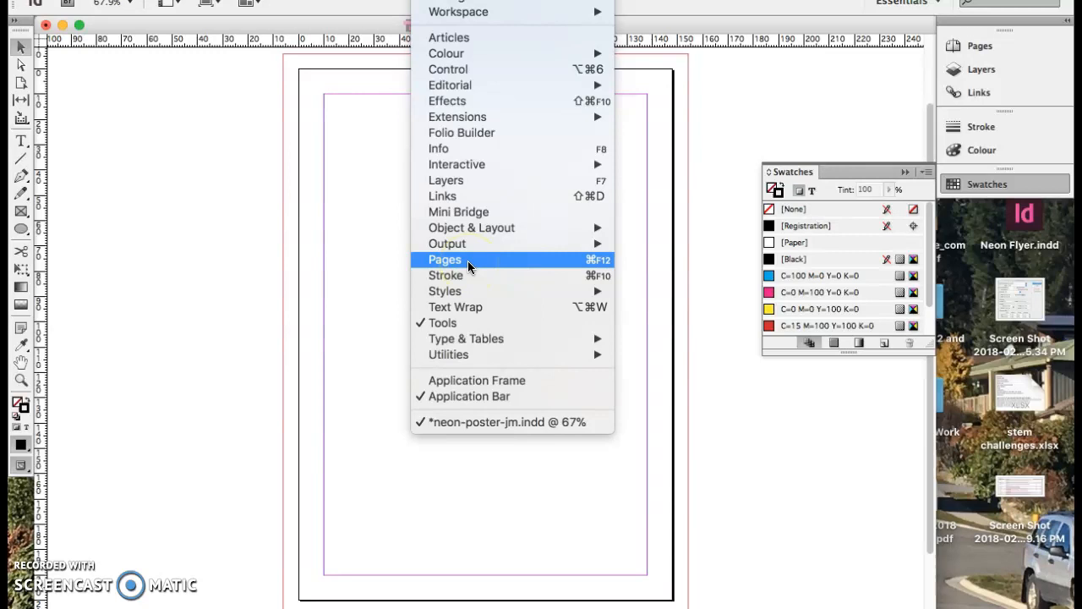
{"action": "mouse_move", "coordinate": [484, 53]}
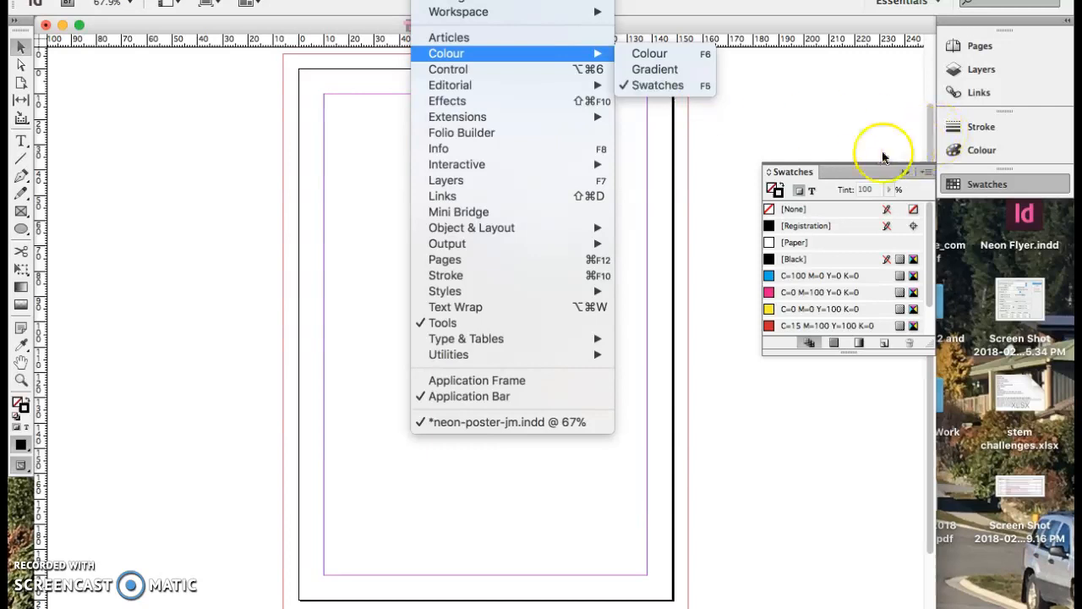
{"action": "left_click", "coordinate": [863, 169]}
{"action": "mouse_move", "coordinate": [862, 169]}
{"action": "left_mouse_down"}
{"action": "mouse_move", "coordinate": [832, 133]}
{"action": "mouse_move", "coordinate": [859, 170]}
{"action": "left_mouse_up"}
{"action": "left_click_drag", "start_coordinate": [928, 300], "coordinate": [926, 326]}
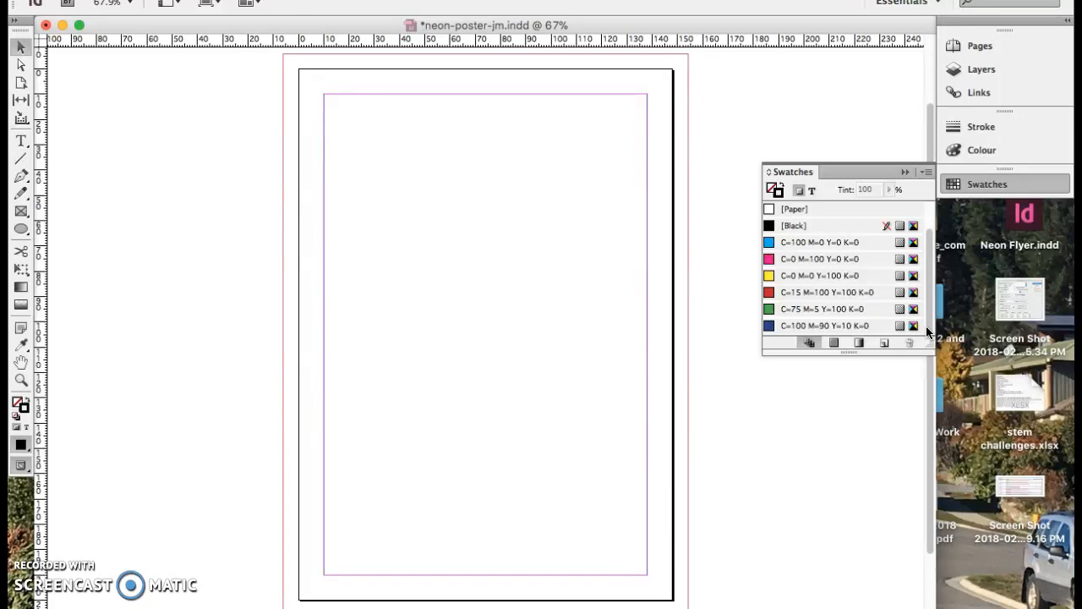
Start a new process colour swatch with colour-value naming turned off and name it Neon Mint.
{"action": "left_click", "coordinate": [925, 173]}
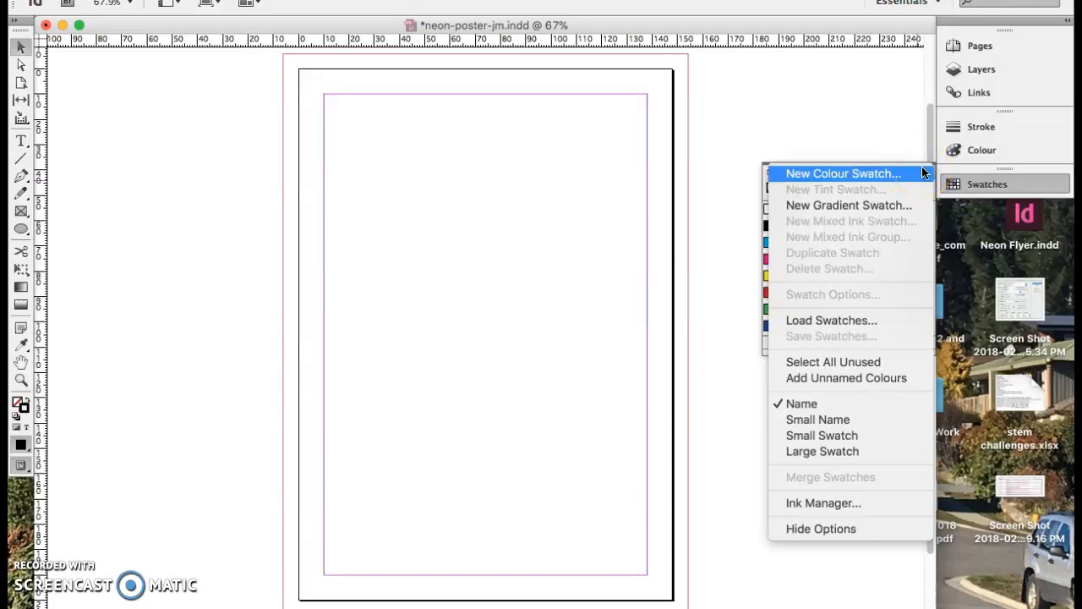
{"action": "left_click", "coordinate": [898, 171]}
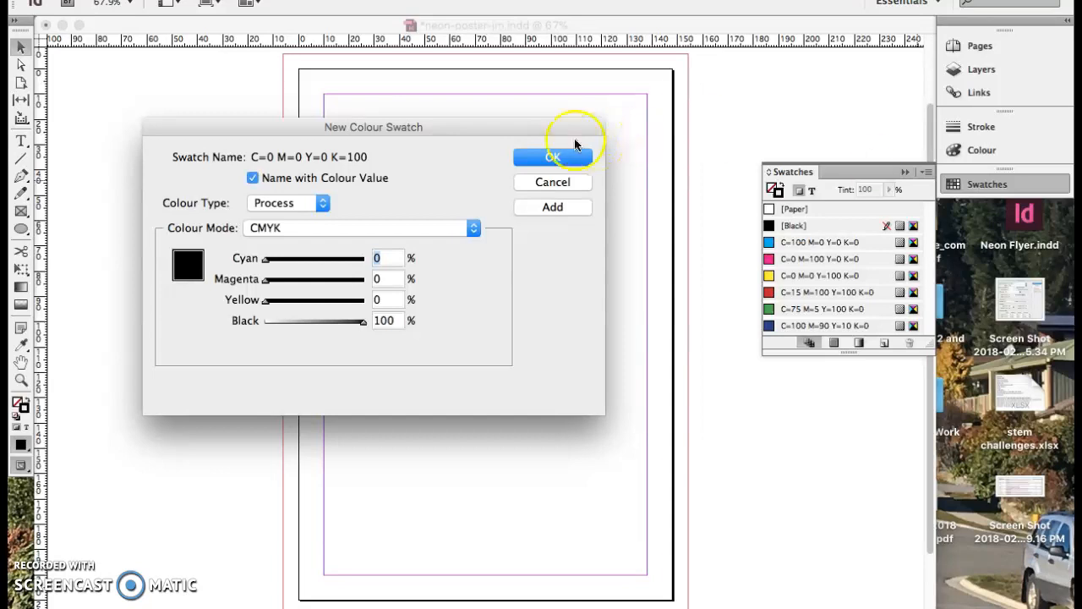
{"action": "left_click", "coordinate": [252, 179]}
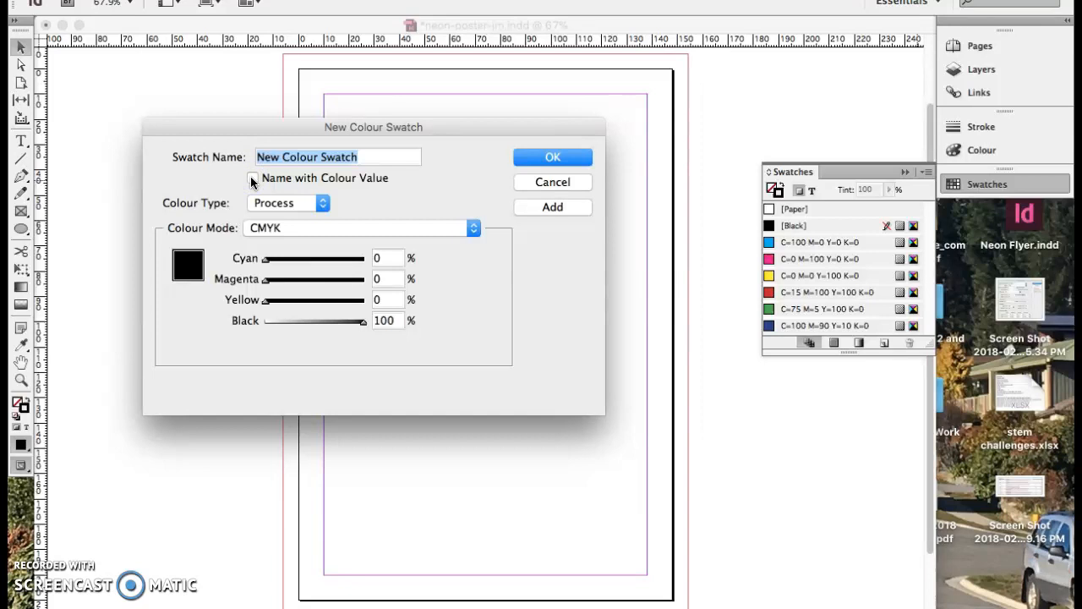
{"action": "type", "text": "N"}
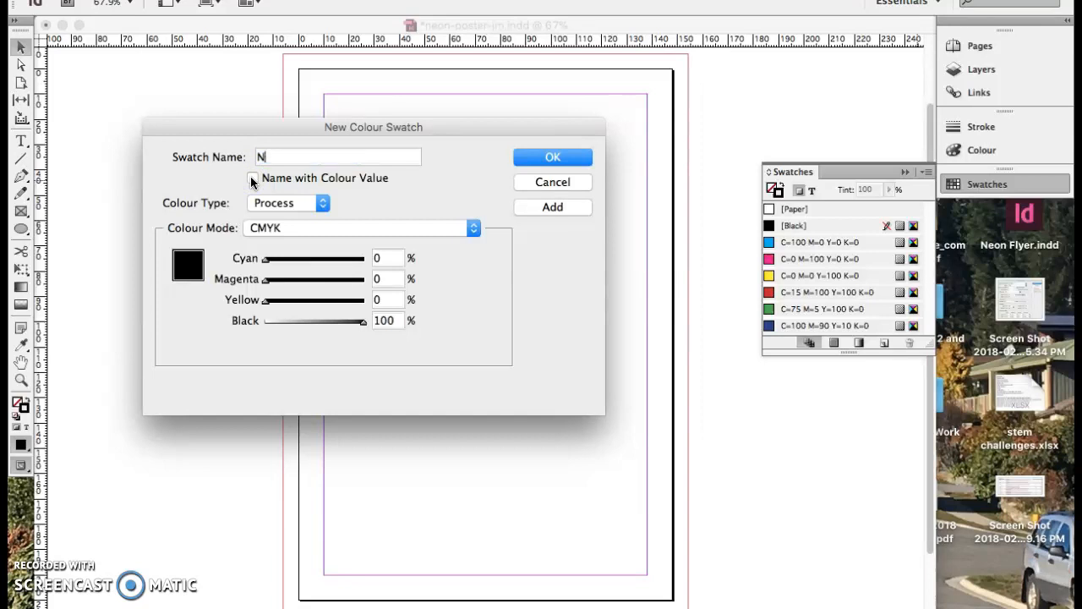
{"action": "type", "text": "eon Mint"}
{"action": "left_click", "coordinate": [271, 210]}
{"action": "left_click", "coordinate": [300, 267]}
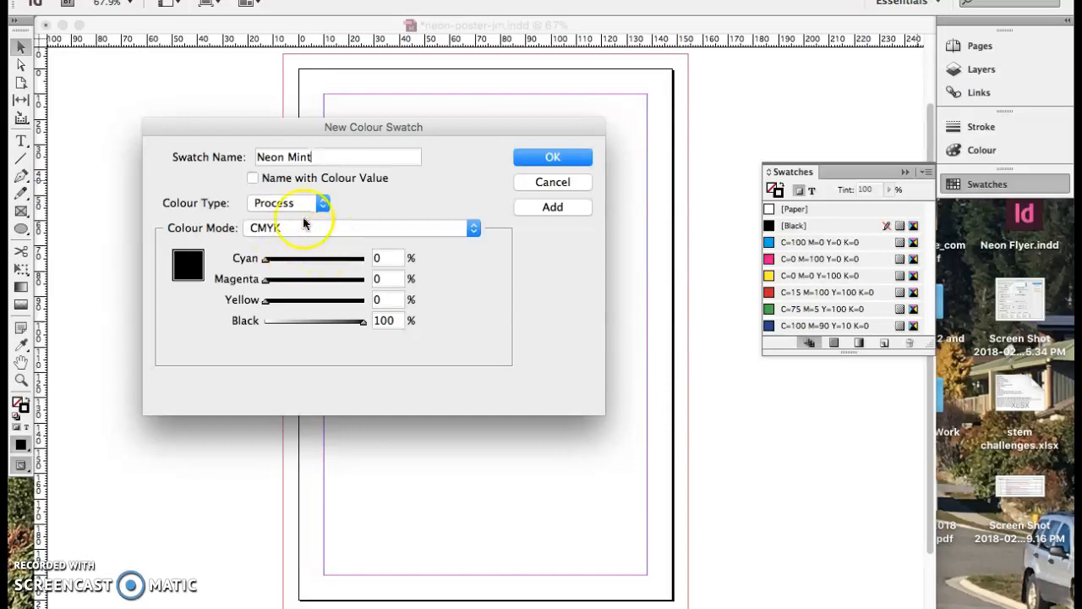
Define Neon Mint in RGB mode with red 140, green 249 and blue 208, and add it to the swatches.
{"action": "left_click", "coordinate": [262, 230]}
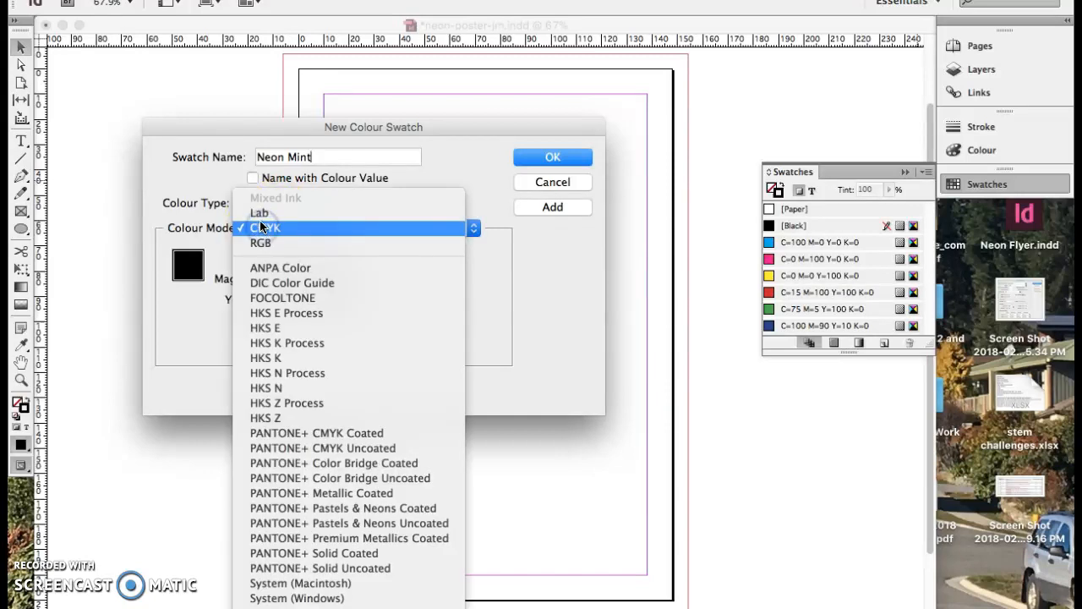
{"action": "left_click", "coordinate": [261, 243]}
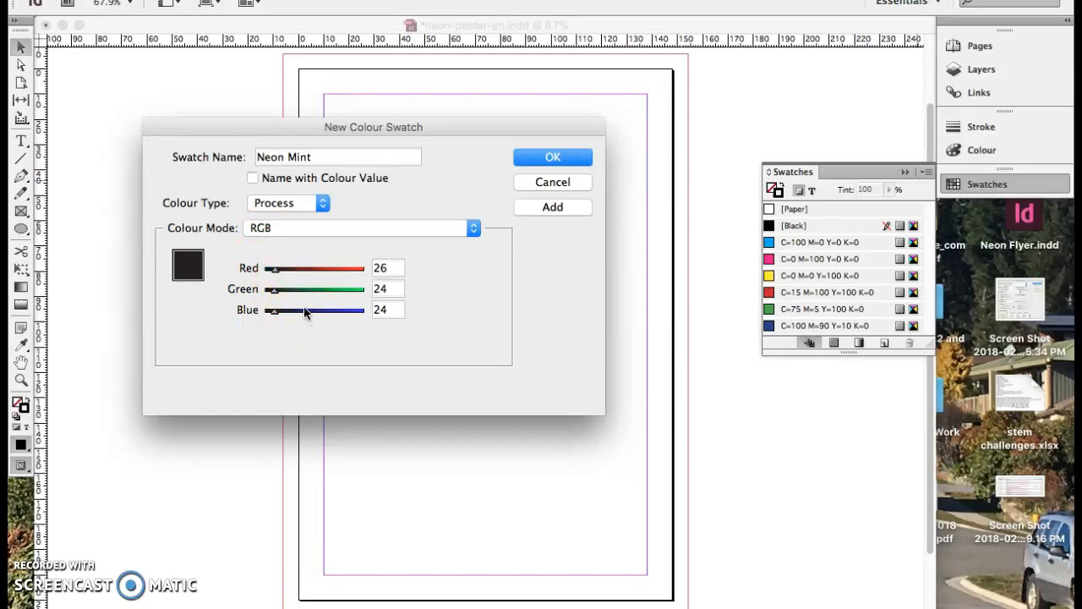
{"action": "left_click", "coordinate": [375, 267]}
{"action": "type", "text": "140"}
{"action": "left_click", "coordinate": [372, 288]}
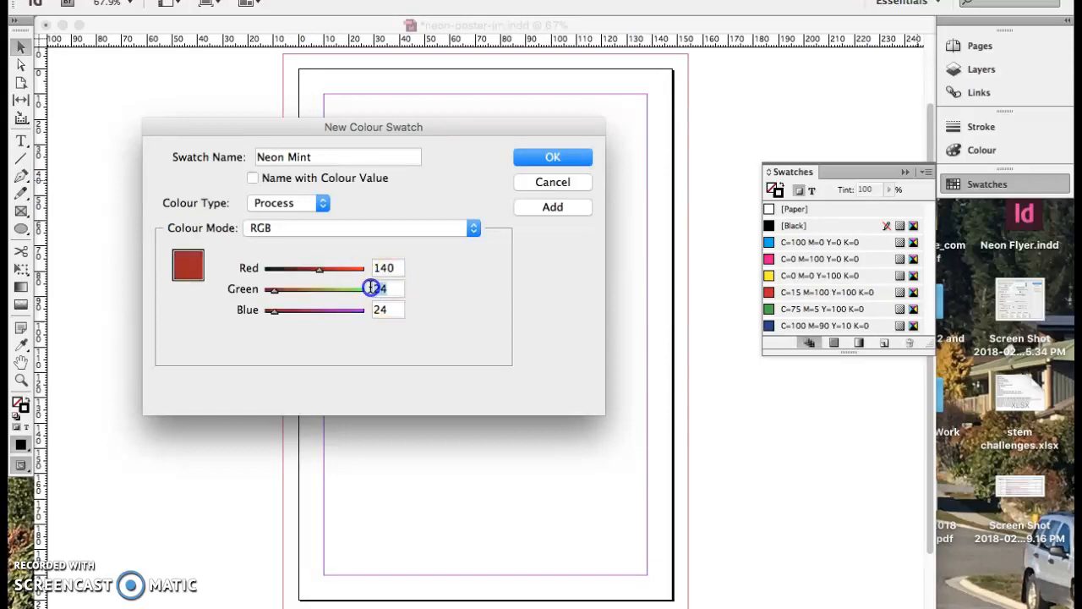
{"action": "type", "text": "249"}
{"action": "left_click", "coordinate": [374, 308]}
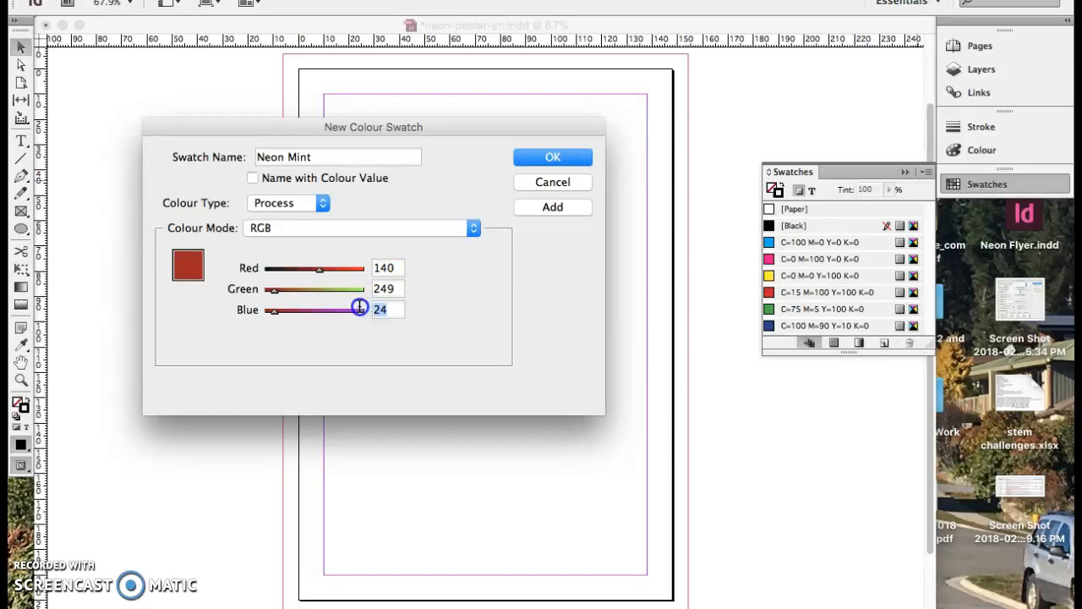
{"action": "type", "text": "208"}
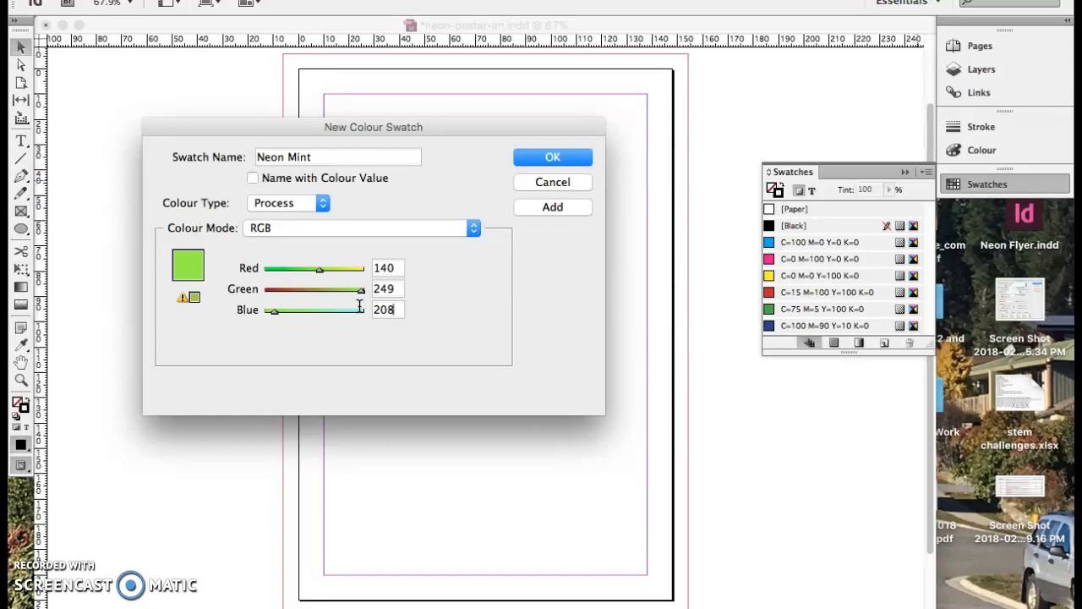
{"action": "left_click", "coordinate": [393, 308]}
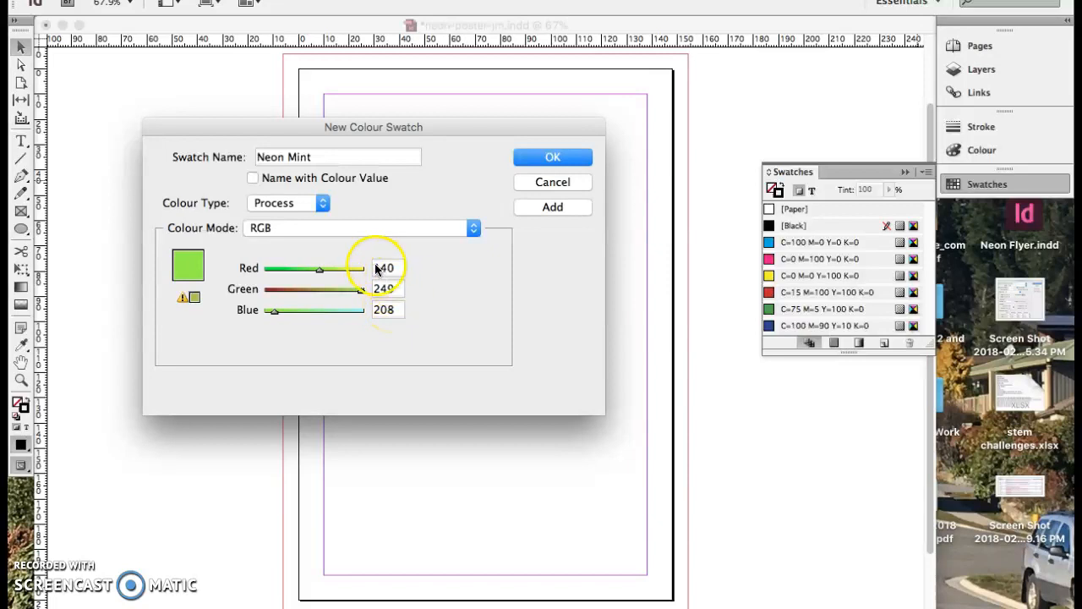
{"action": "left_click", "coordinate": [547, 208]}
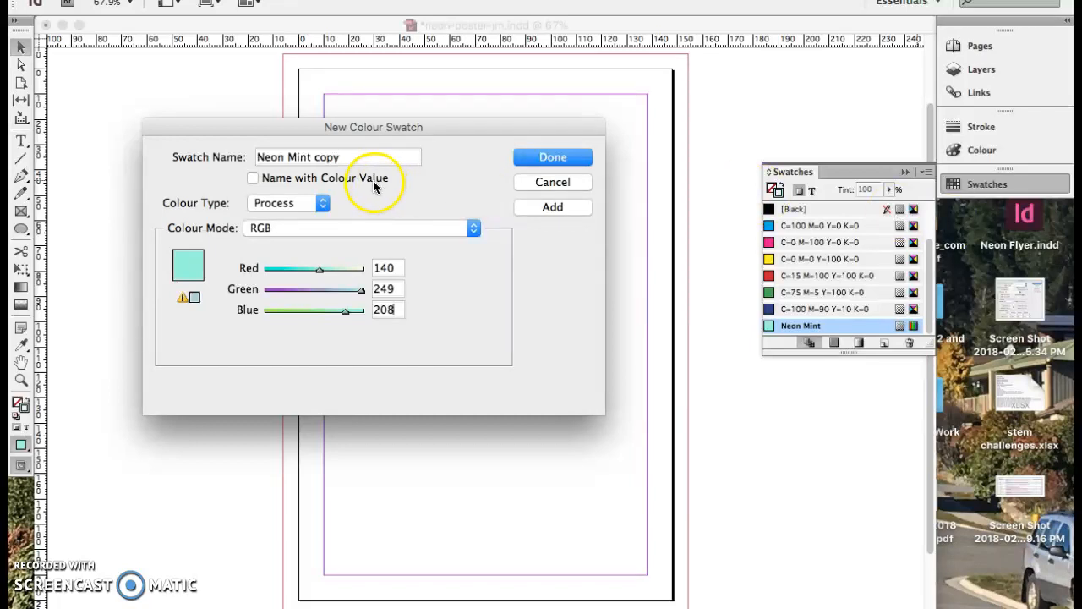
Add another RGB swatch named Blue with red 61, green 177 and blue 252.
{"action": "left_click_drag", "start_coordinate": [375, 157], "coordinate": [279, 139]}
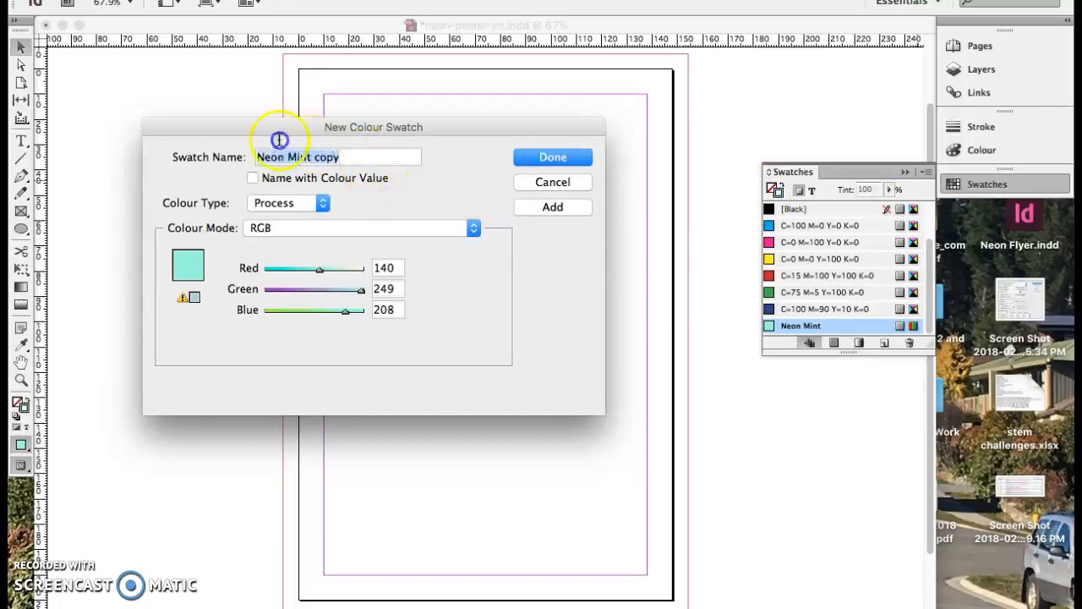
{"action": "type", "text": "Blue"}
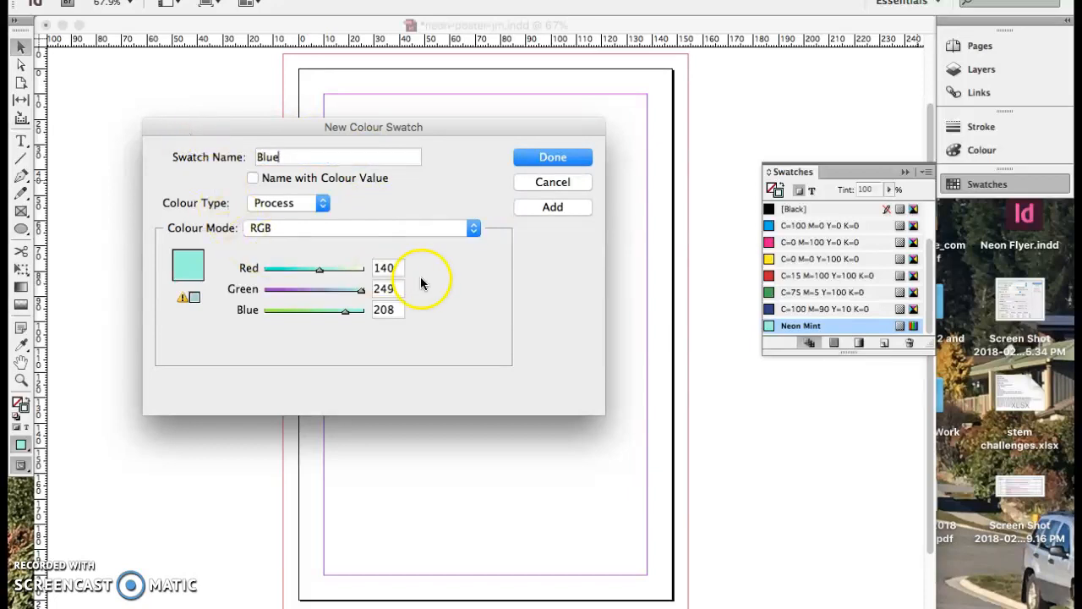
{"action": "left_click_drag", "start_coordinate": [396, 267], "coordinate": [342, 268]}
{"action": "type", "text": "61"}
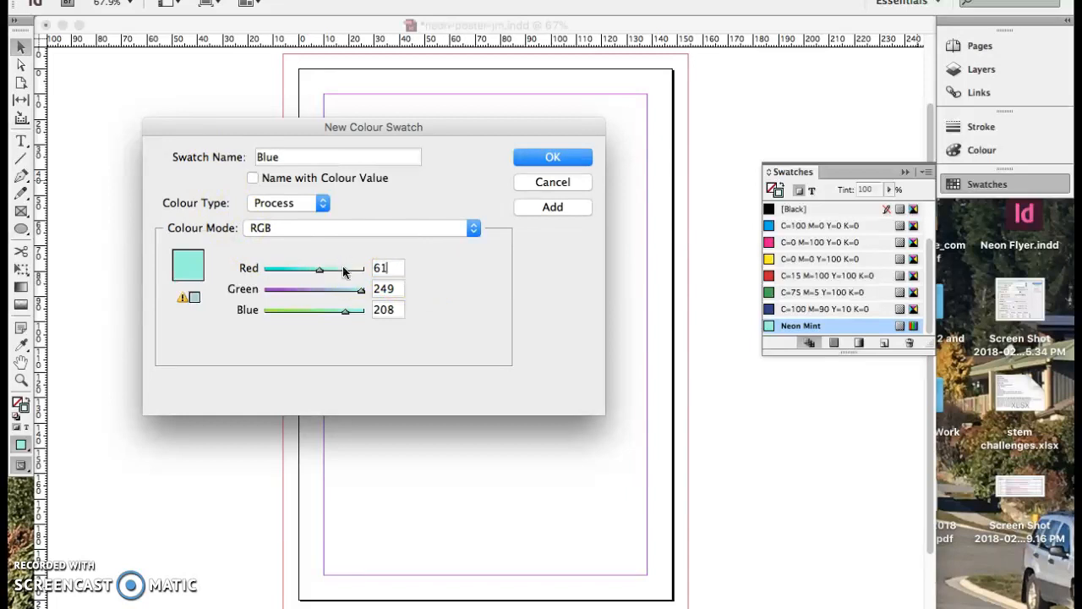
{"action": "left_click_drag", "start_coordinate": [395, 290], "coordinate": [358, 286]}
{"action": "type", "text": "177"}
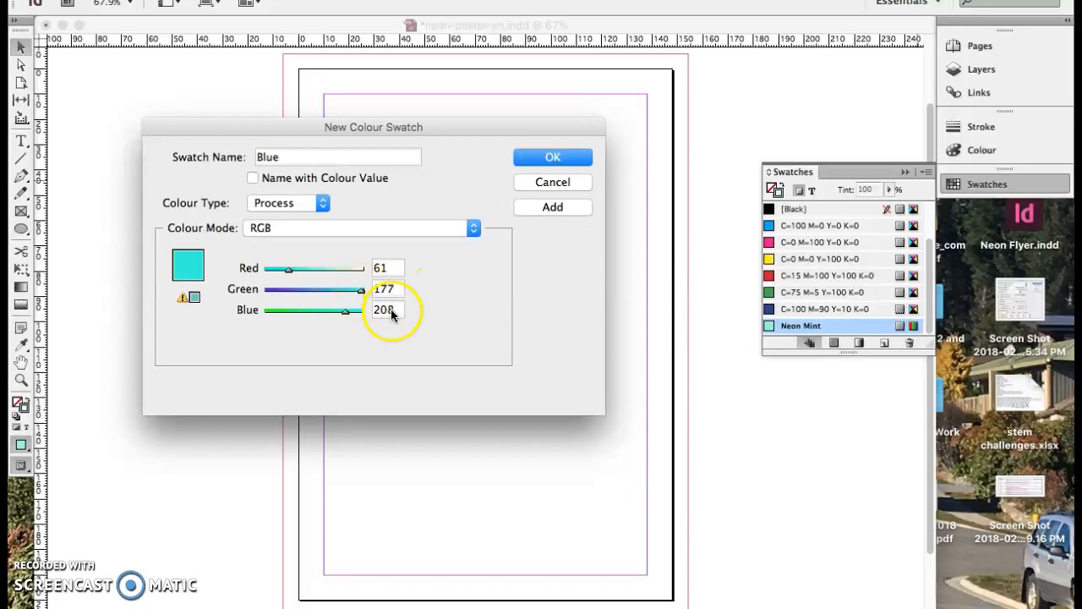
{"action": "key", "text": "Tab"}
{"action": "type", "text": "2"}
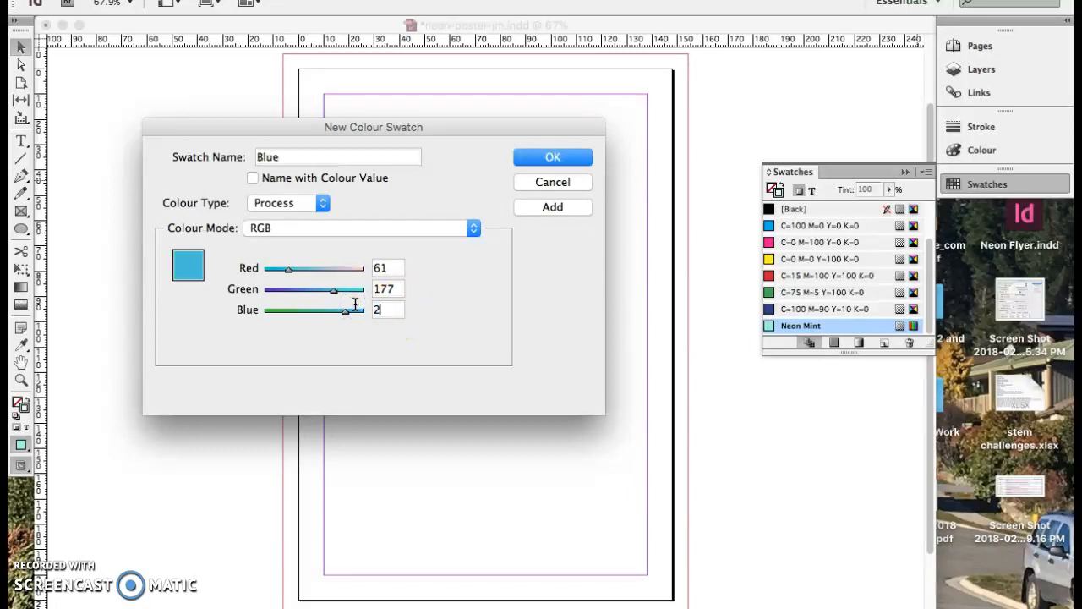
{"action": "left_click", "coordinate": [550, 206]}
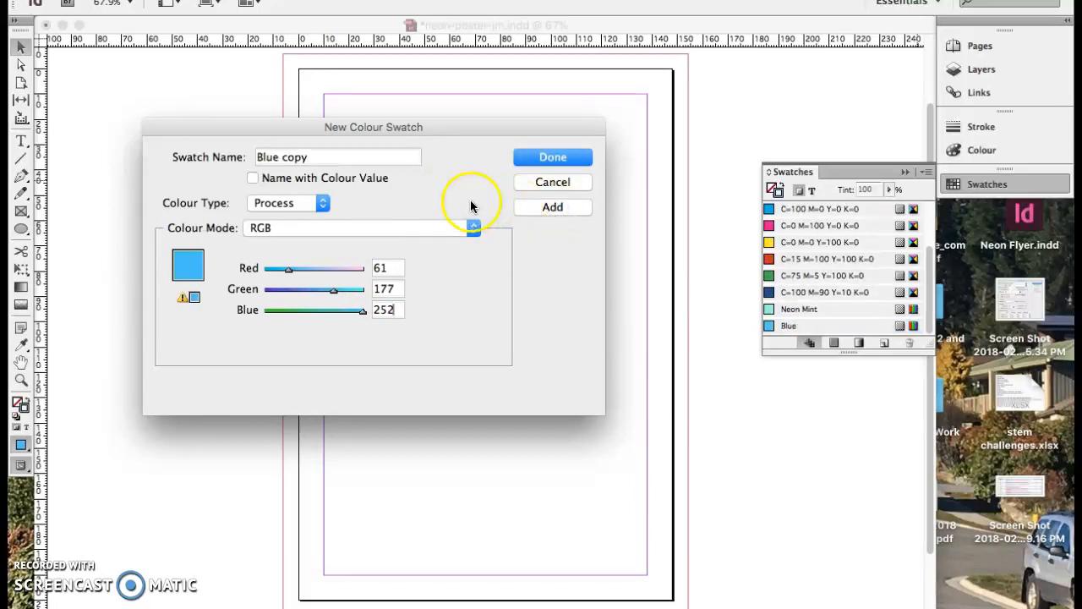
Name the next new swatch Pastel Pink.
{"action": "left_click_drag", "start_coordinate": [315, 161], "coordinate": [260, 157]}
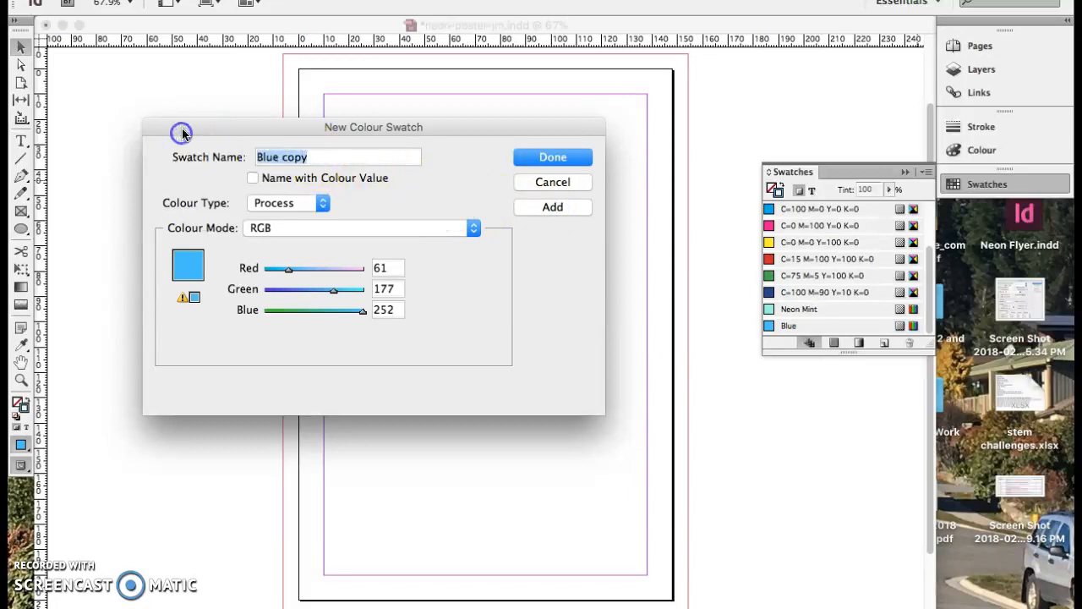
{"action": "type", "text": "Pstel "}
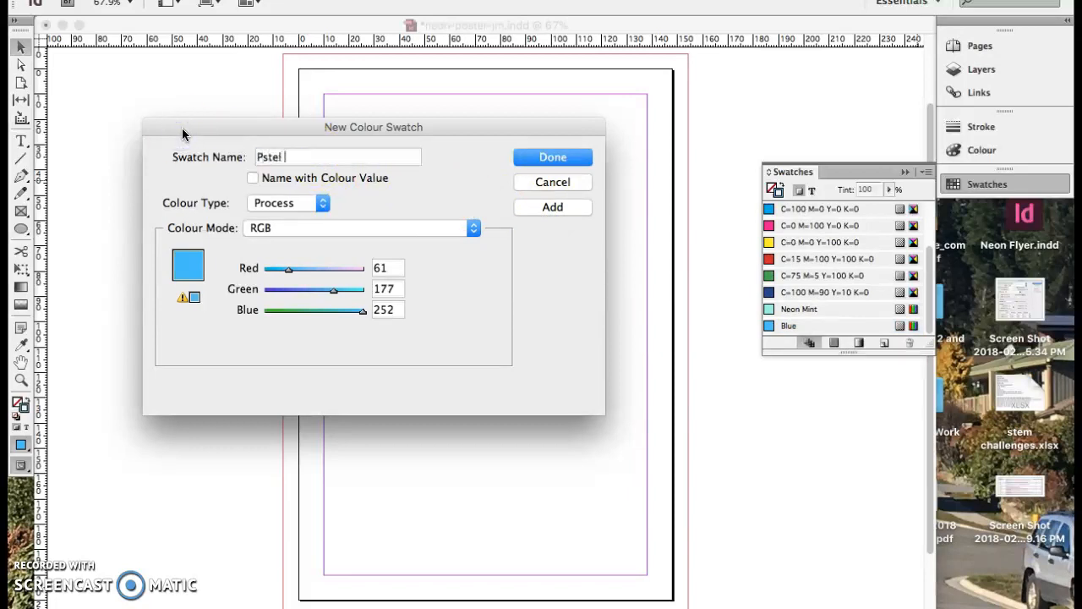
{"action": "type", "text": "Pink"}
{"action": "key", "text": "Left"}
{"action": "key", "text": "Left"}
{"action": "key", "text": "Left"}
{"action": "key", "text": "Left"}
{"action": "key", "text": "Left"}
{"action": "key", "text": "Left"}
{"action": "key", "text": "Left"}
{"action": "key", "text": "Left"}
{"action": "type", "text": "a"}
Set Pastel Pink to red 250, green 200 and blue 253, and add it to the swatches.
{"action": "left_click_drag", "start_coordinate": [387, 268], "coordinate": [356, 267]}
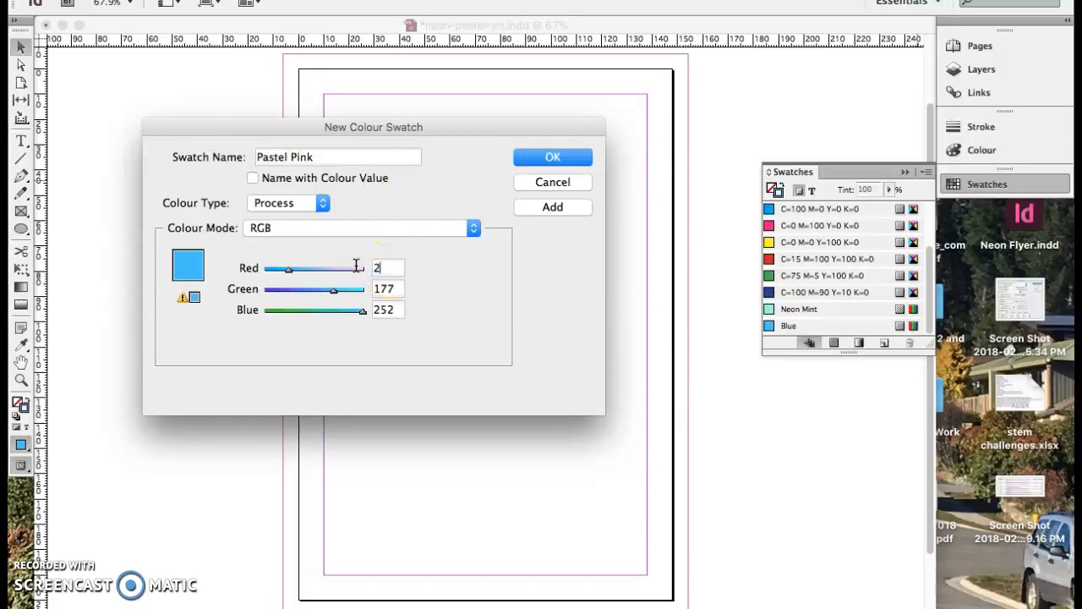
{"action": "left_click", "coordinate": [402, 284]}
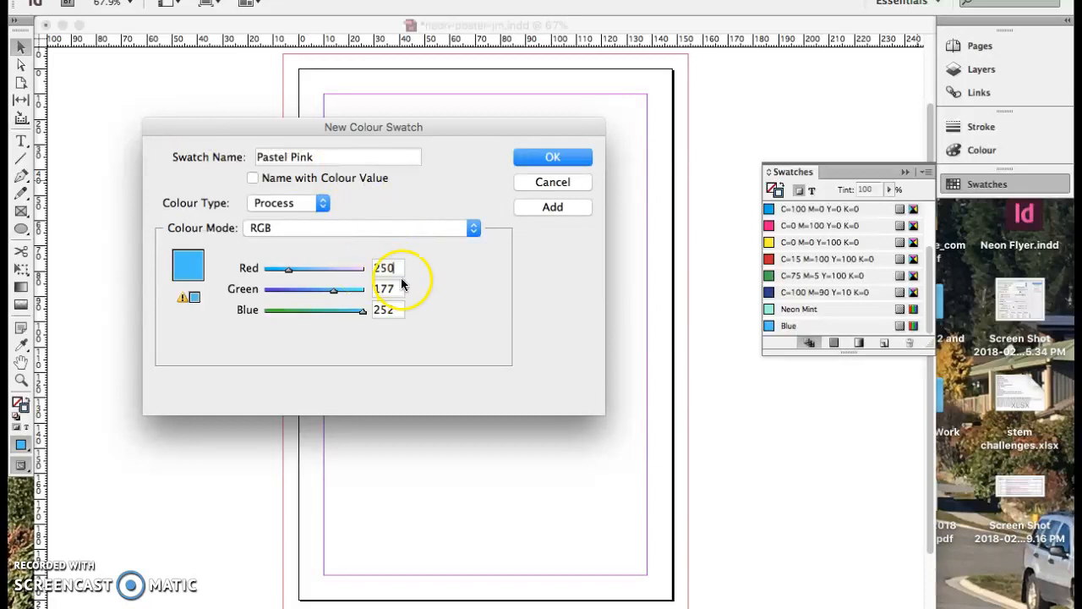
{"action": "left_click_drag", "start_coordinate": [370, 285], "coordinate": [349, 284]}
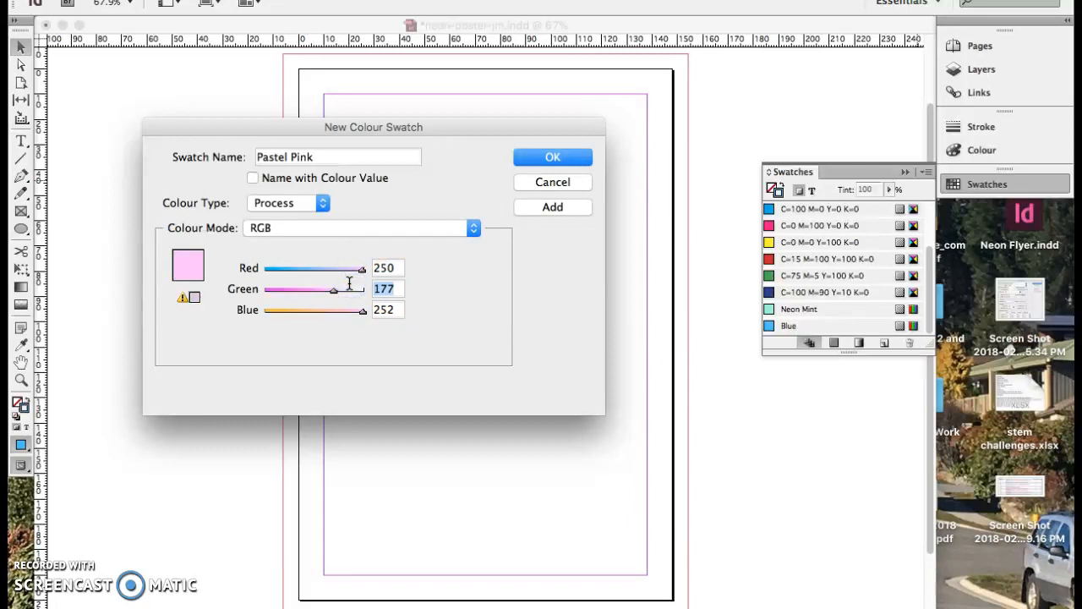
{"action": "type", "text": "200"}
{"action": "left_click_drag", "start_coordinate": [395, 311], "coordinate": [352, 306]}
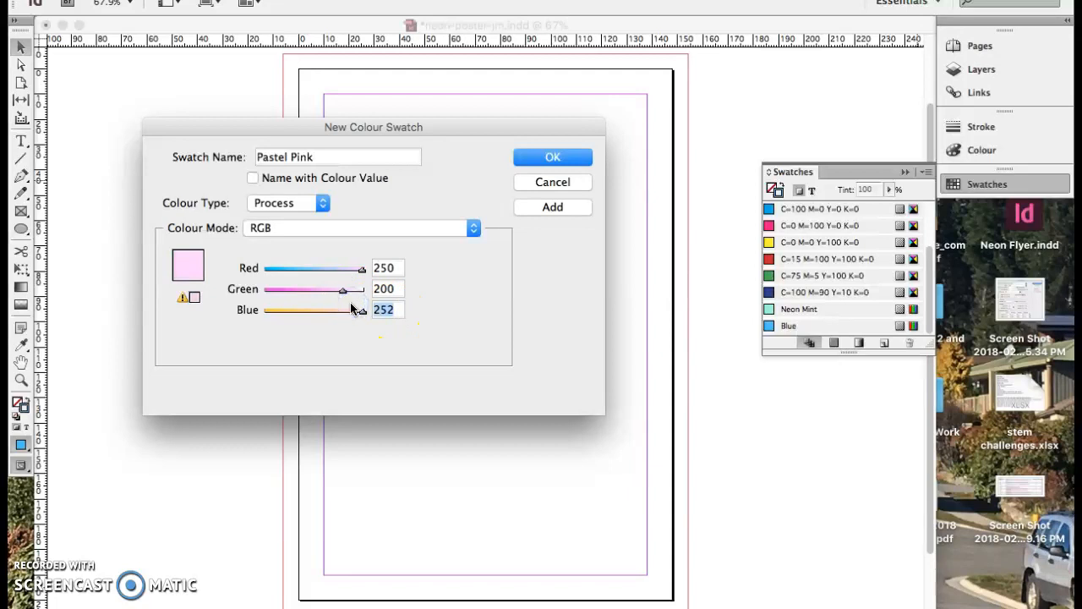
{"action": "type", "text": "253"}
{"action": "left_click", "coordinate": [552, 208]}
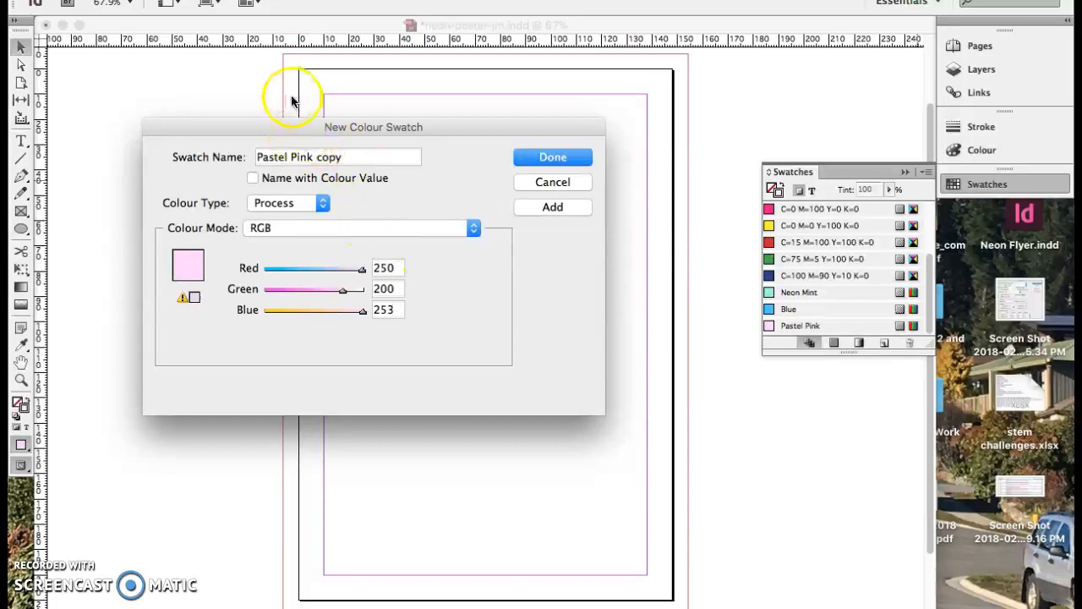
Add another RGB swatch named Rose with red 244, green 136 and blue 170.
{"action": "left_click_drag", "start_coordinate": [350, 157], "coordinate": [194, 150]}
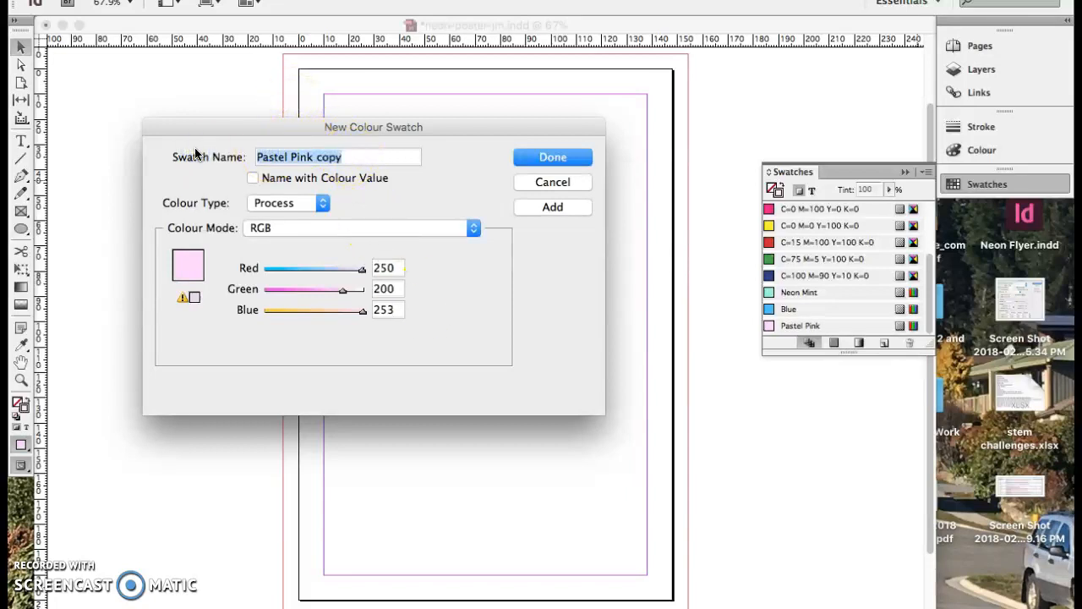
{"action": "type", "text": "Rose"}
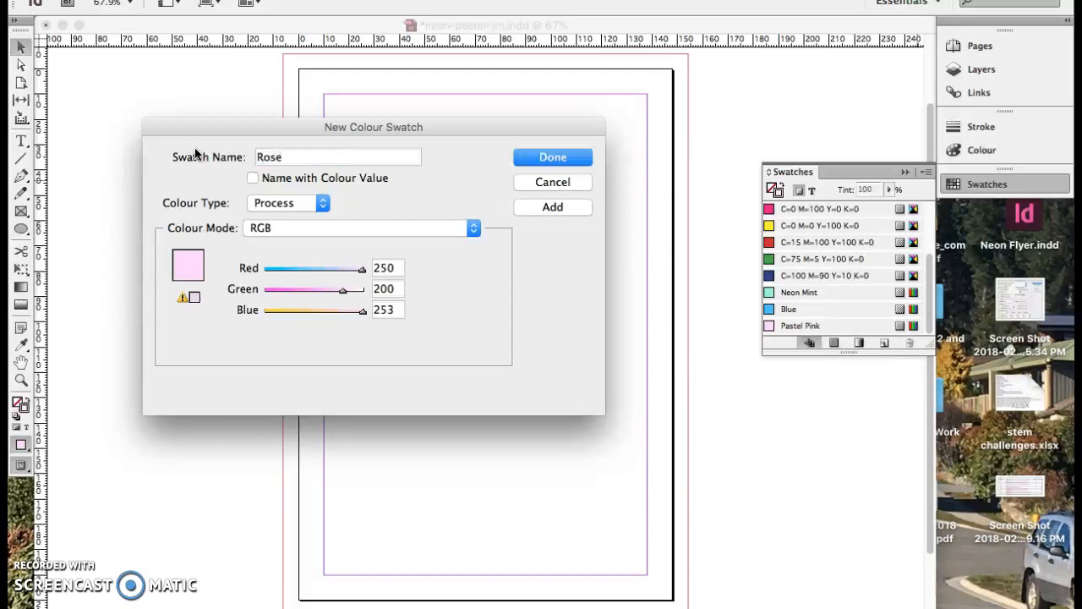
{"action": "left_click", "coordinate": [332, 267]}
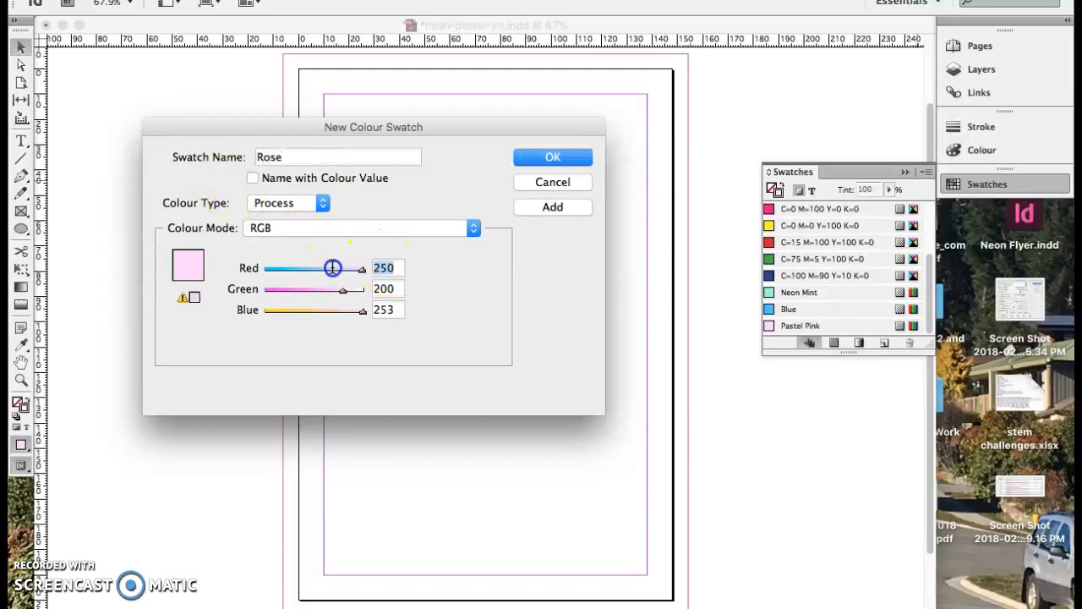
{"action": "type", "text": "244"}
{"action": "left_click_drag", "start_coordinate": [394, 290], "coordinate": [316, 287]}
{"action": "type", "text": "136"}
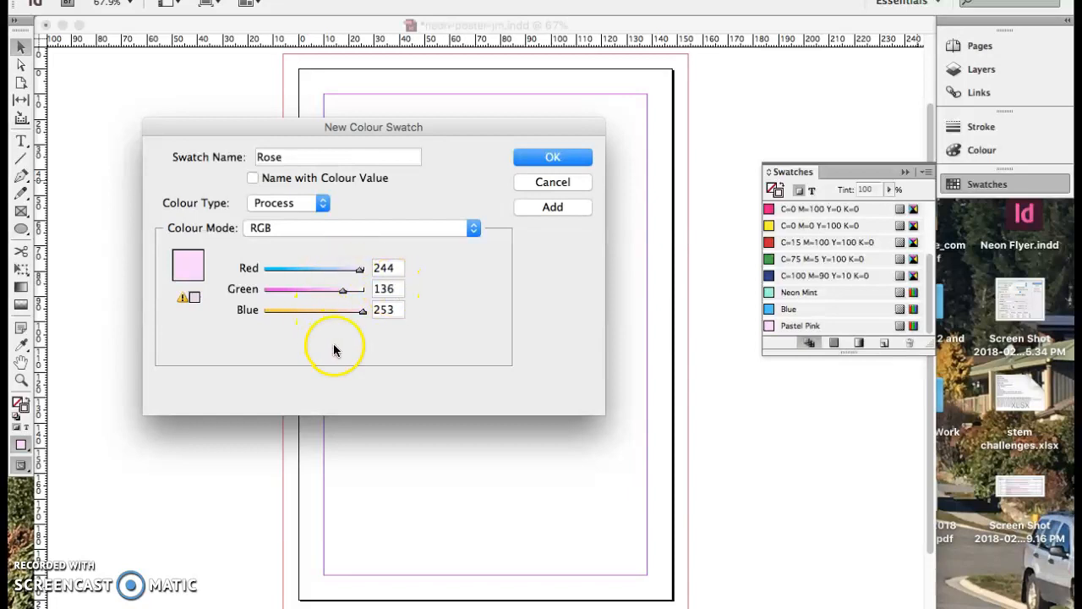
{"action": "left_click", "coordinate": [394, 314]}
{"action": "type", "text": "170"}
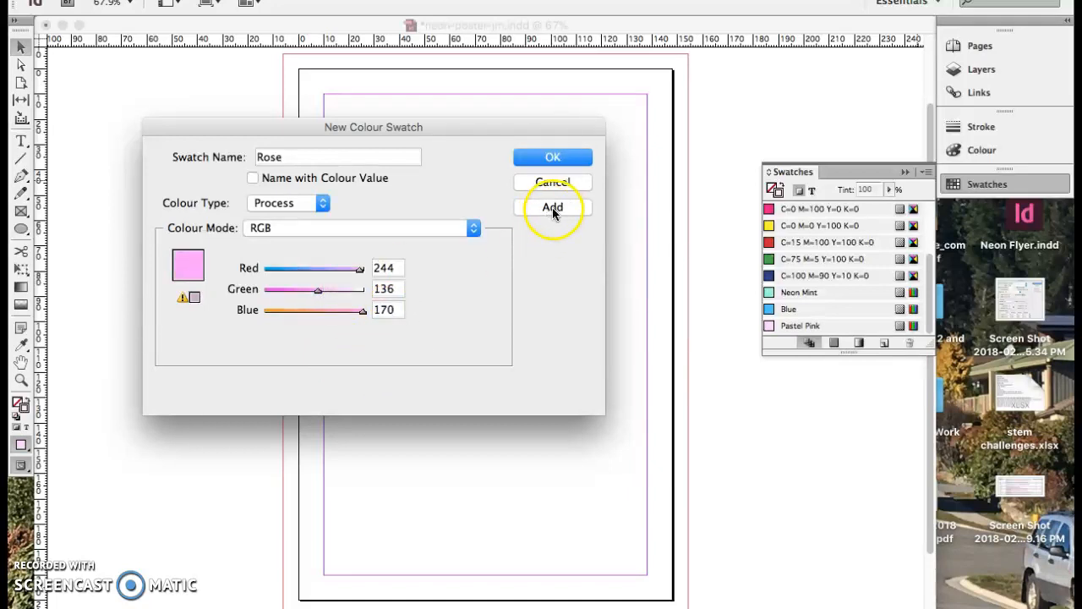
{"action": "left_click", "coordinate": [552, 207]}
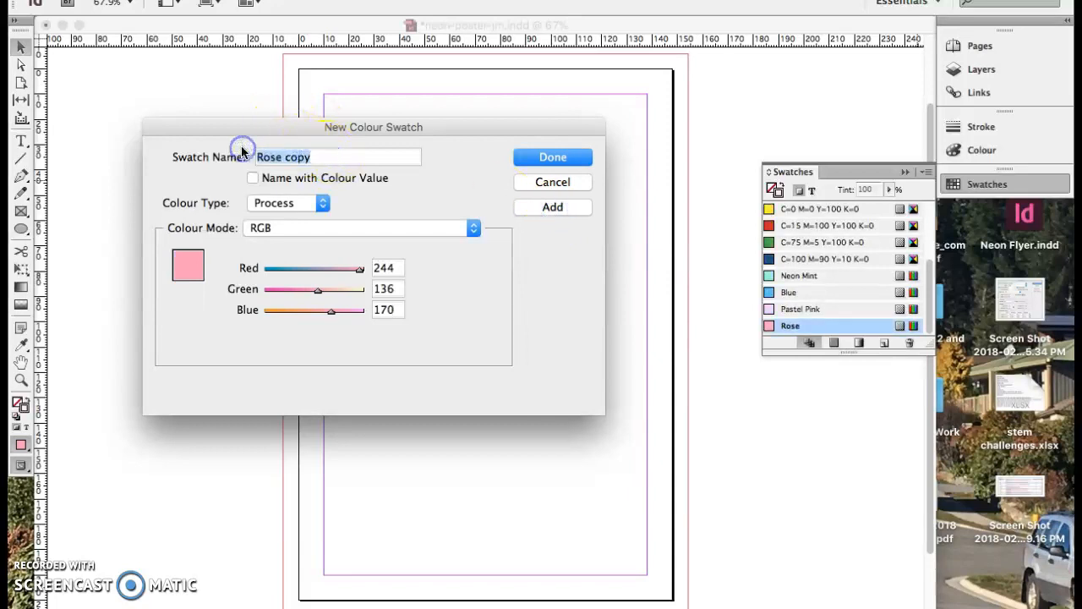
Name the next RGB swatch Neon Lime, set it to red 145, green 255 and blue 142, and add it.
{"action": "type", "text": "Neon Lime"}
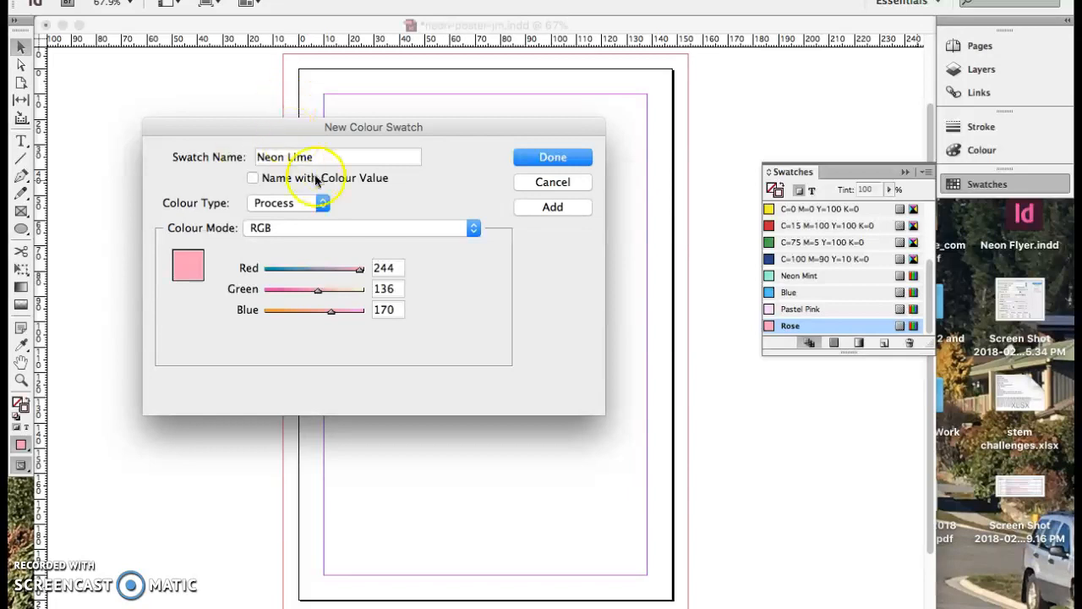
{"action": "double_click", "coordinate": [391, 268]}
{"action": "type", "text": "145"}
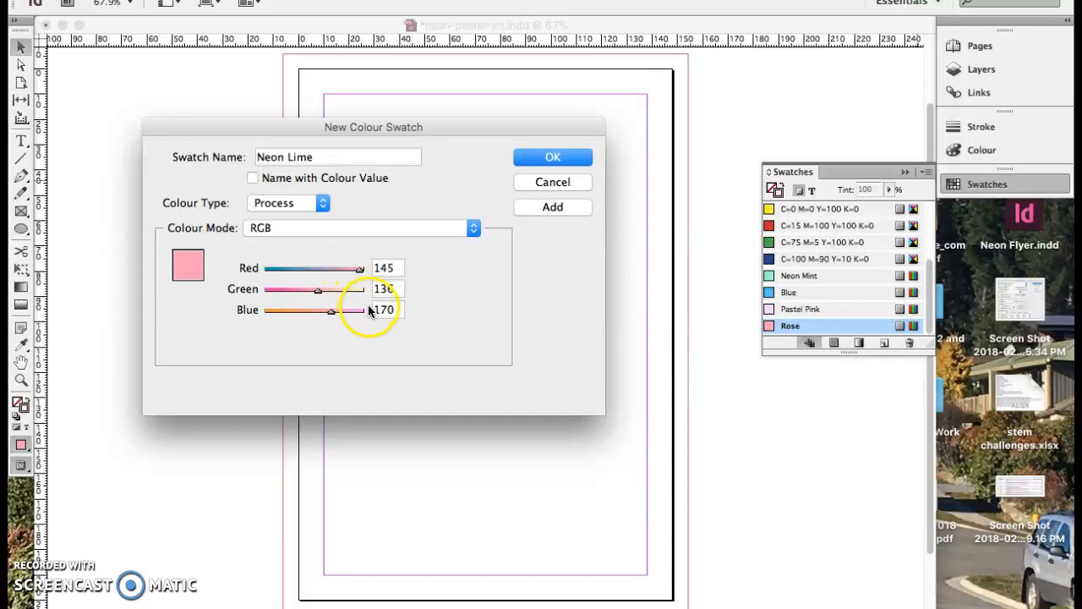
{"action": "key", "text": "Tab"}
{"action": "type", "text": "25"}
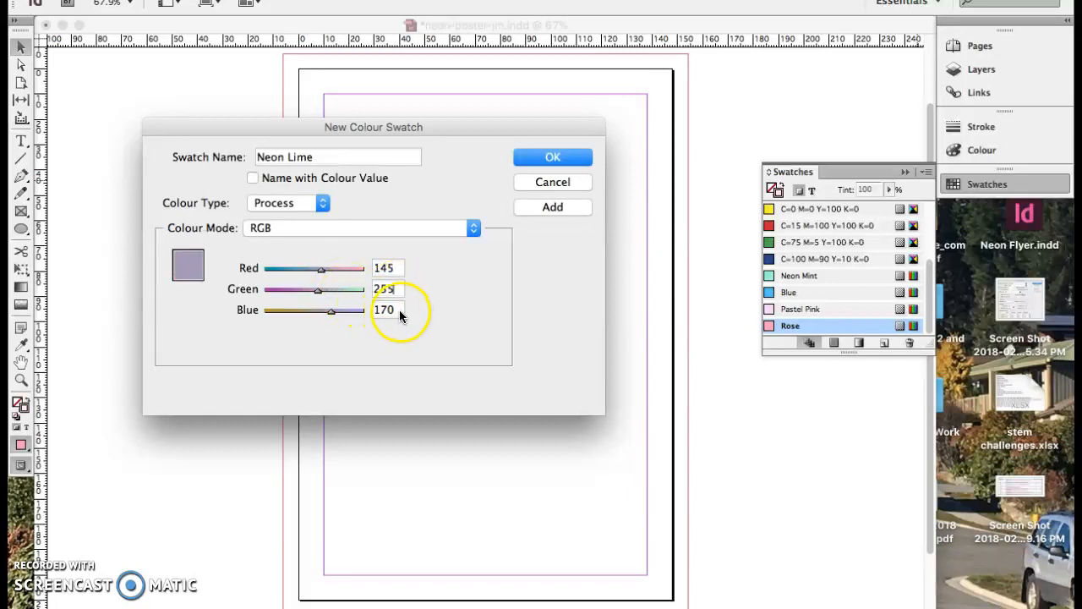
{"action": "double_click", "coordinate": [399, 309]}
{"action": "type", "text": "1"}
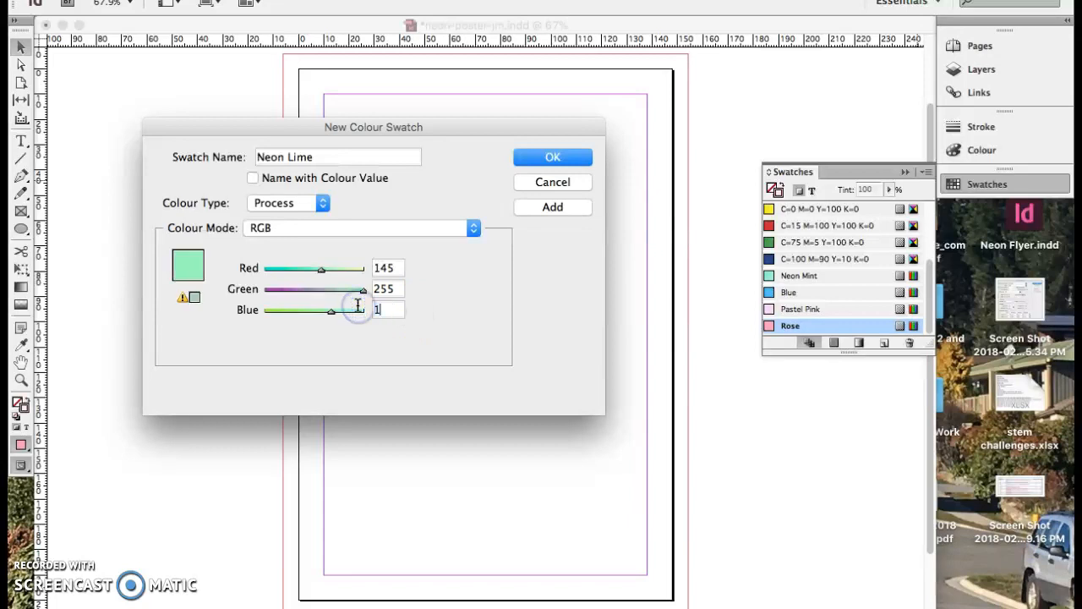
{"action": "type", "text": "42"}
{"action": "left_click", "coordinate": [548, 207]}
Add another RGB swatch named Purple with red 110, green 89 and blue 190.
{"action": "left_click_drag", "start_coordinate": [394, 156], "coordinate": [163, 128]}
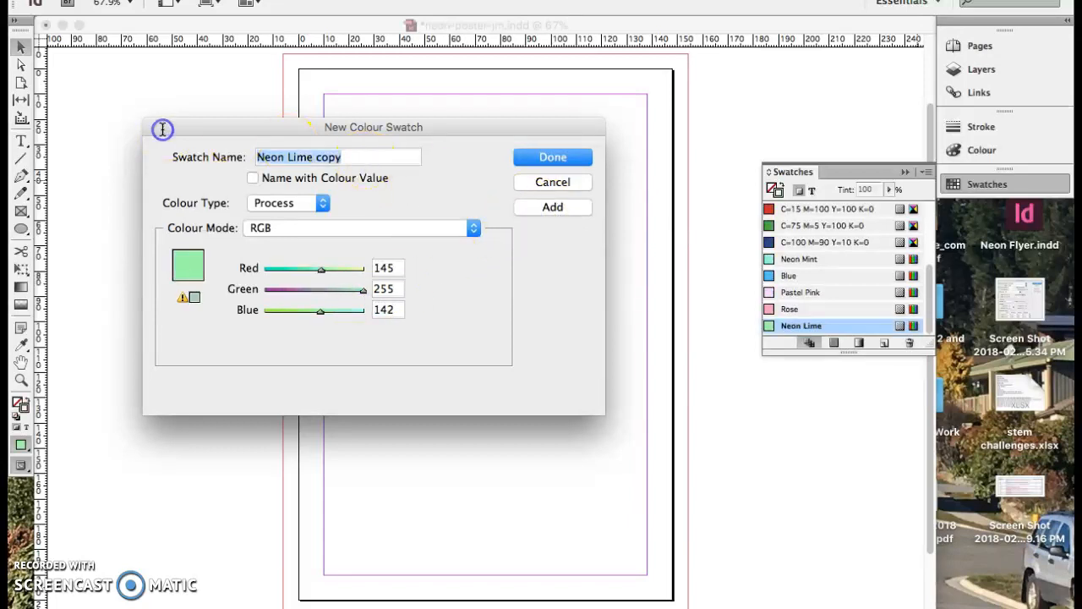
{"action": "type", "text": "Purple"}
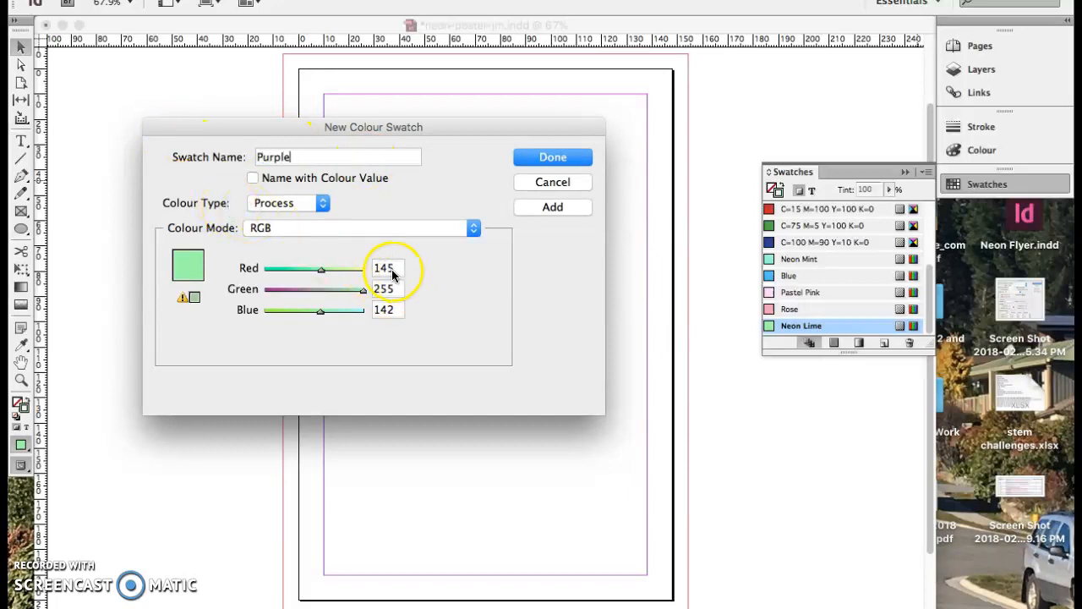
{"action": "left_click_drag", "start_coordinate": [394, 269], "coordinate": [331, 265]}
{"action": "type", "text": "110"}
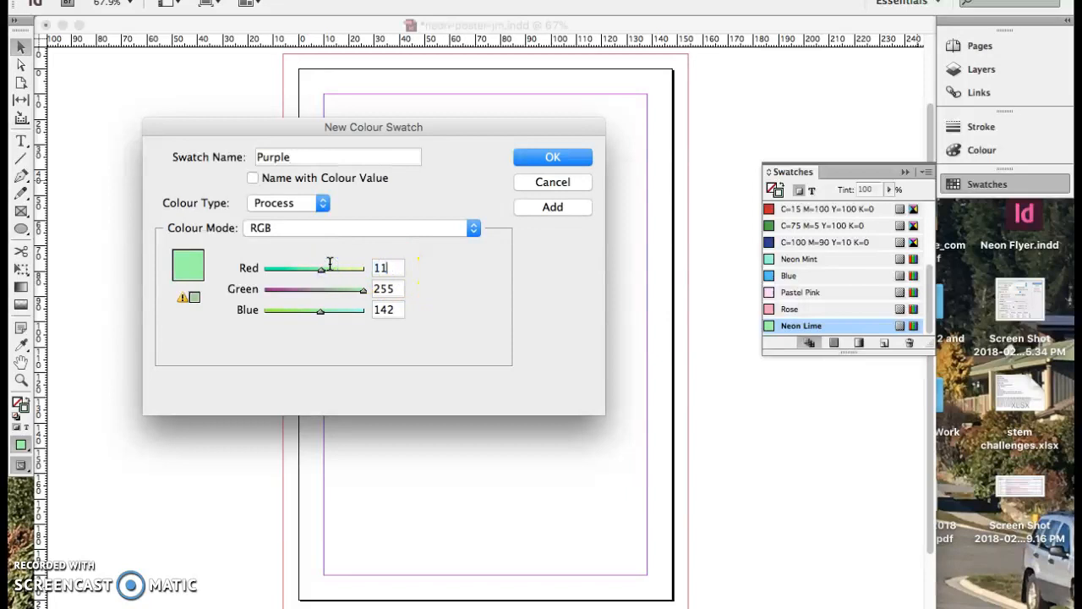
{"action": "left_click_drag", "start_coordinate": [392, 290], "coordinate": [279, 283]}
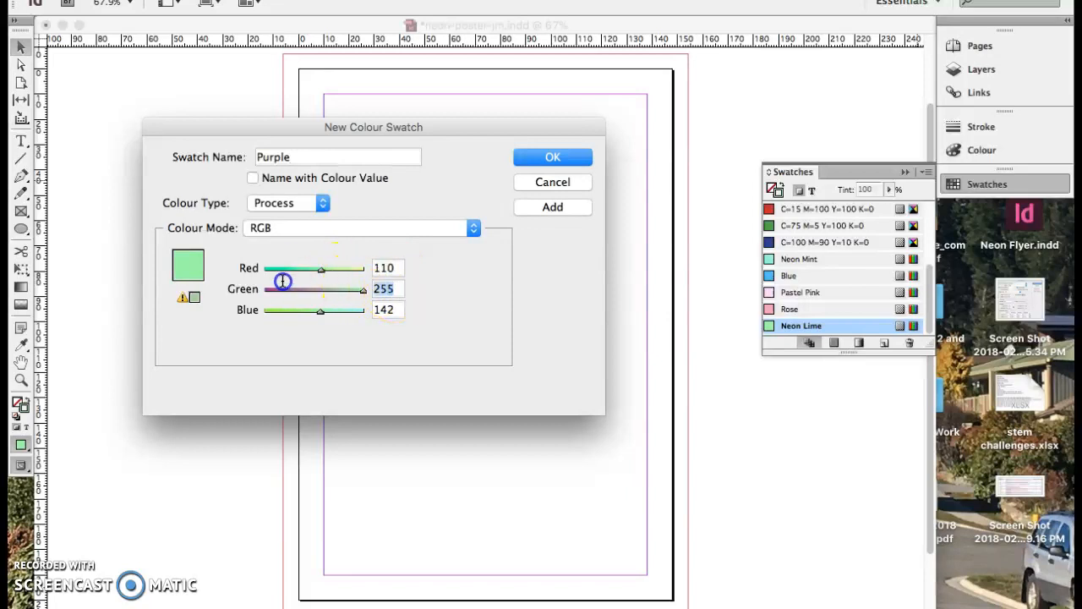
{"action": "type", "text": "89"}
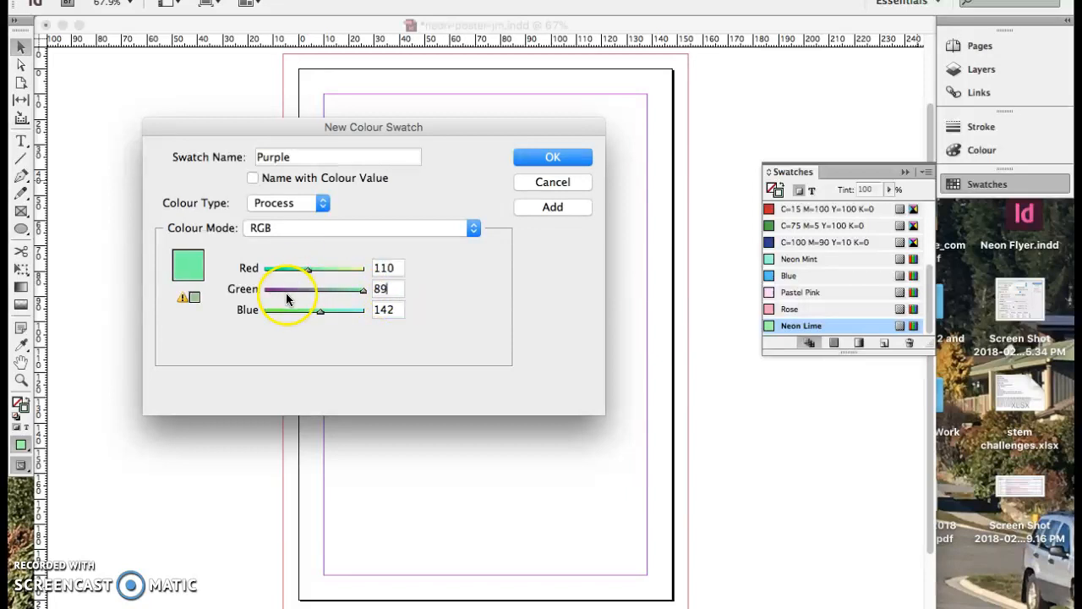
{"action": "left_click_drag", "start_coordinate": [389, 309], "coordinate": [322, 306]}
{"action": "type", "text": "190"}
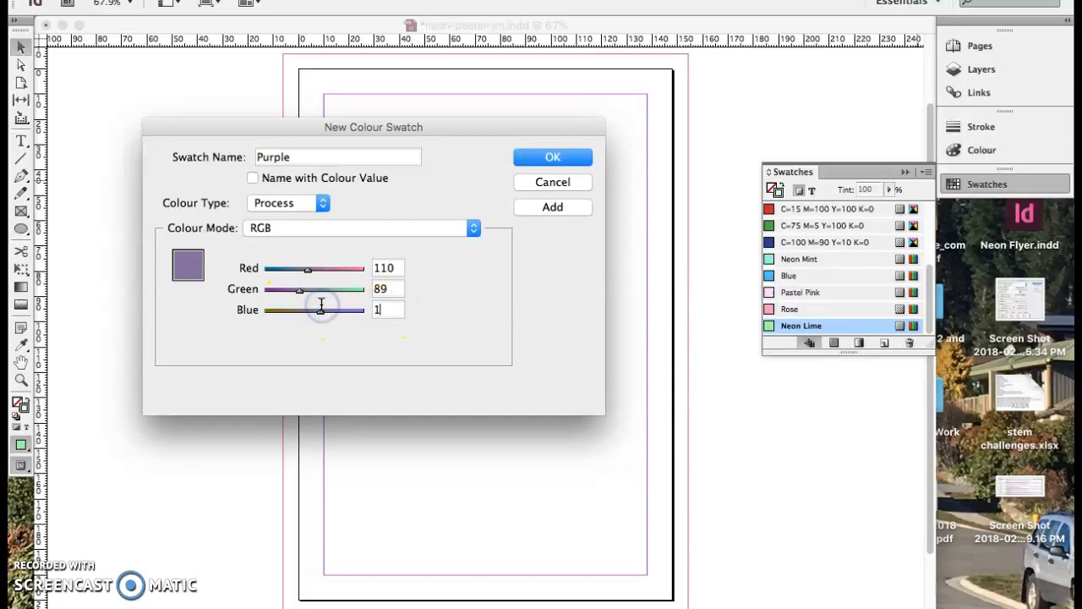
{"action": "left_click", "coordinate": [554, 207]}
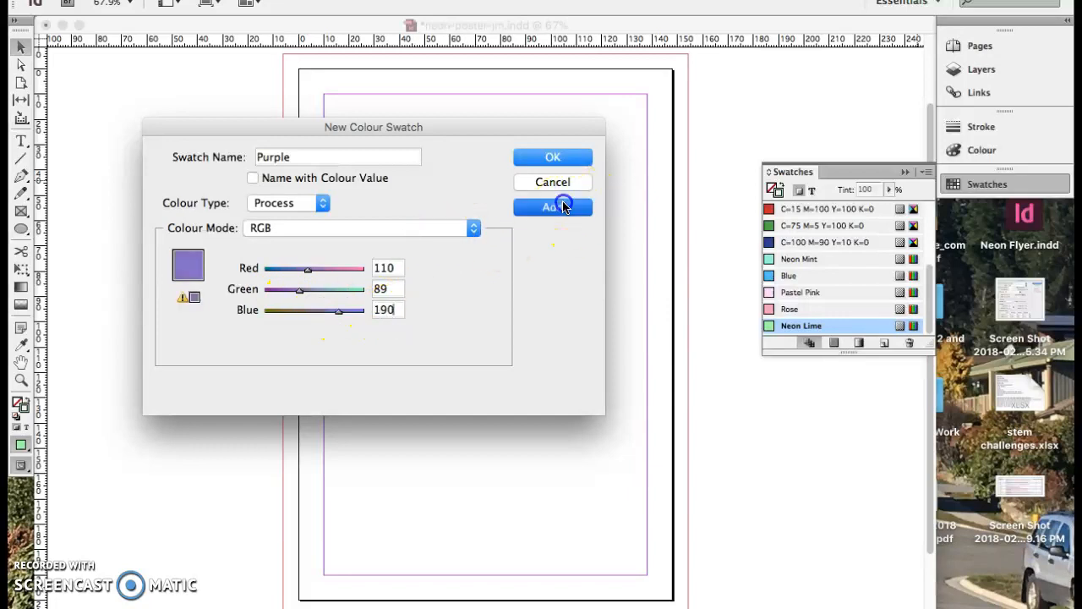
Add another RGB swatch named Neon Pink with red 255, green 84 and blue 232.
{"action": "left_click", "coordinate": [174, 153]}
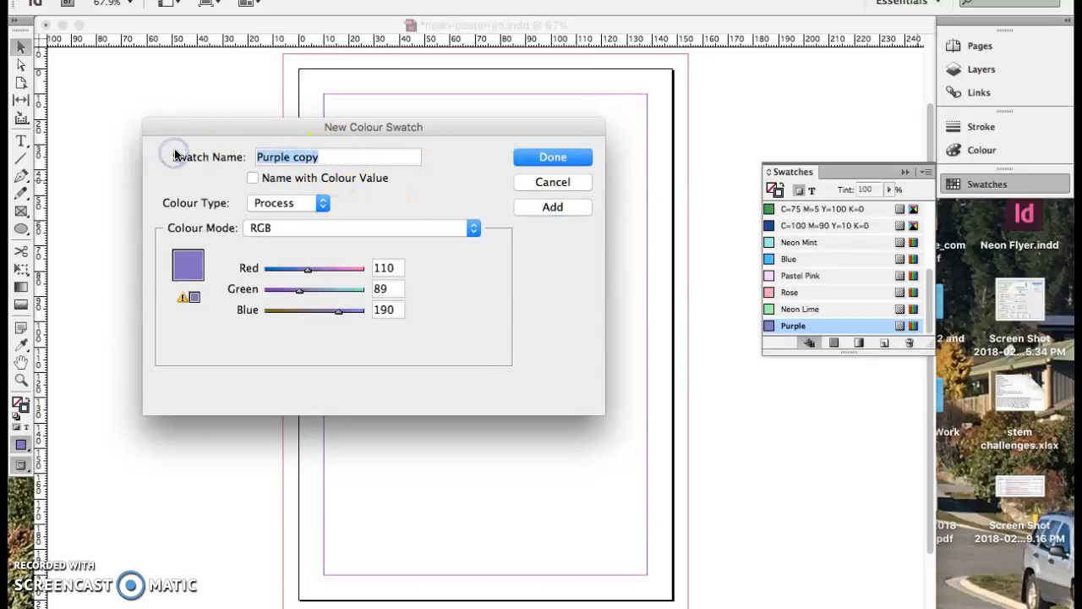
{"action": "type", "text": "Ne"}
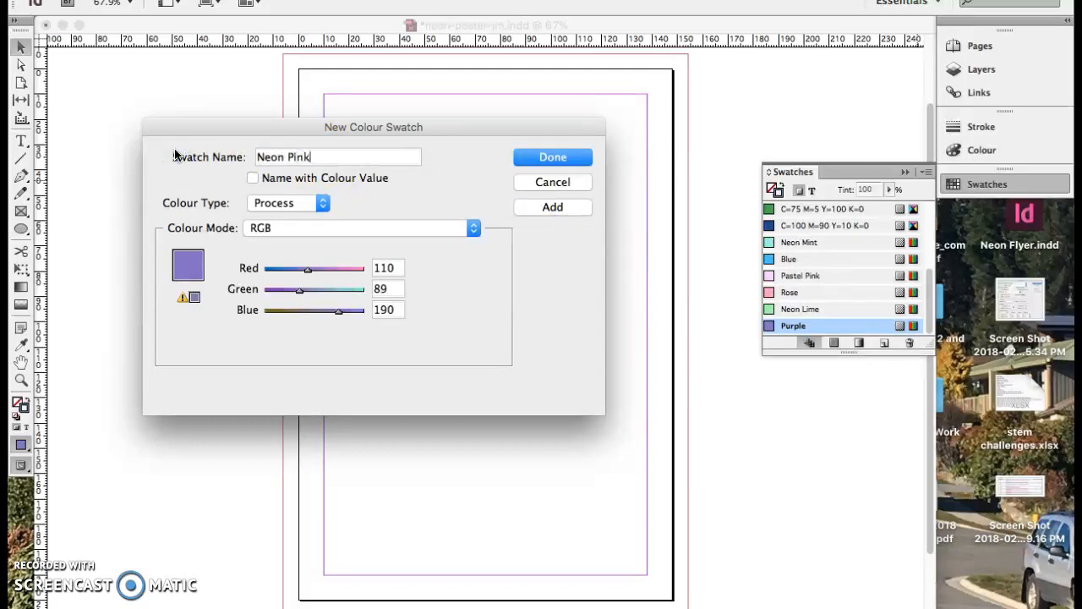
{"action": "type", "text": "on Pink"}
{"action": "left_click", "coordinate": [384, 267]}
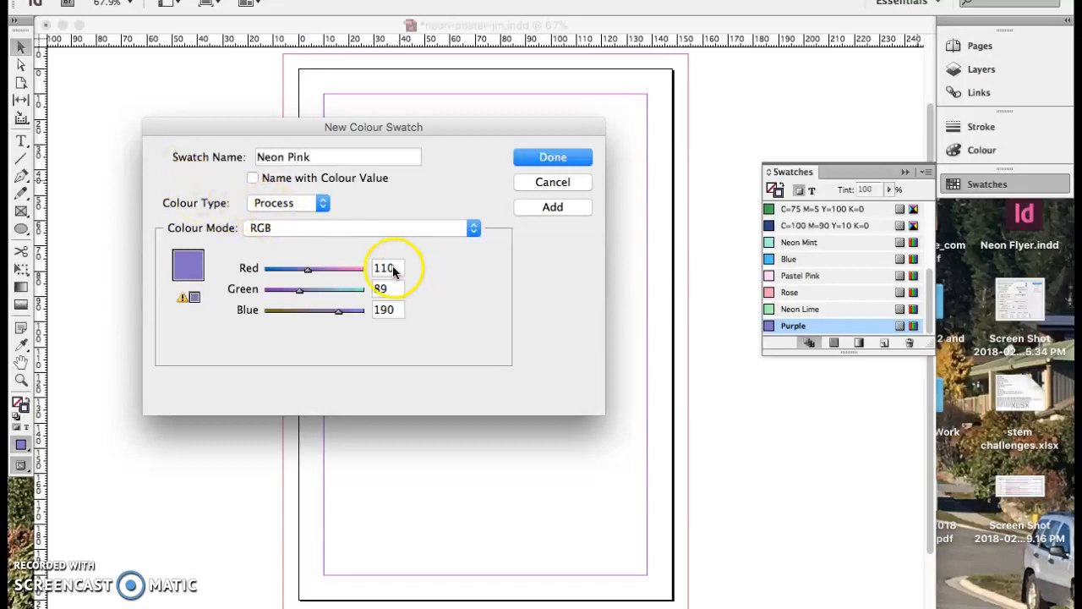
{"action": "type", "text": "255"}
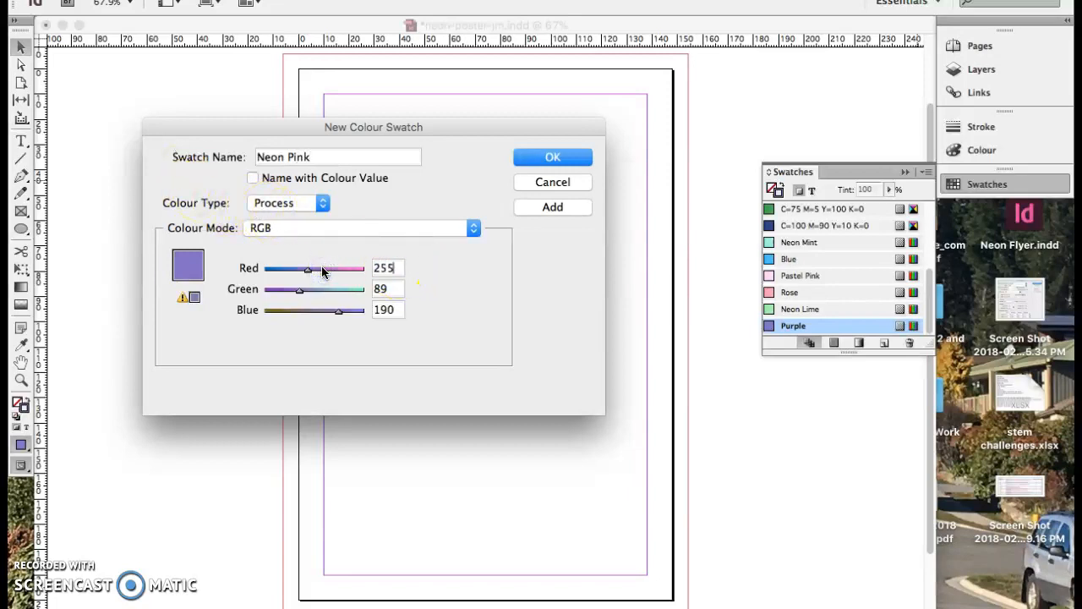
{"action": "left_click", "coordinate": [387, 289]}
{"action": "type", "text": "84"}
{"action": "left_click", "coordinate": [397, 312]}
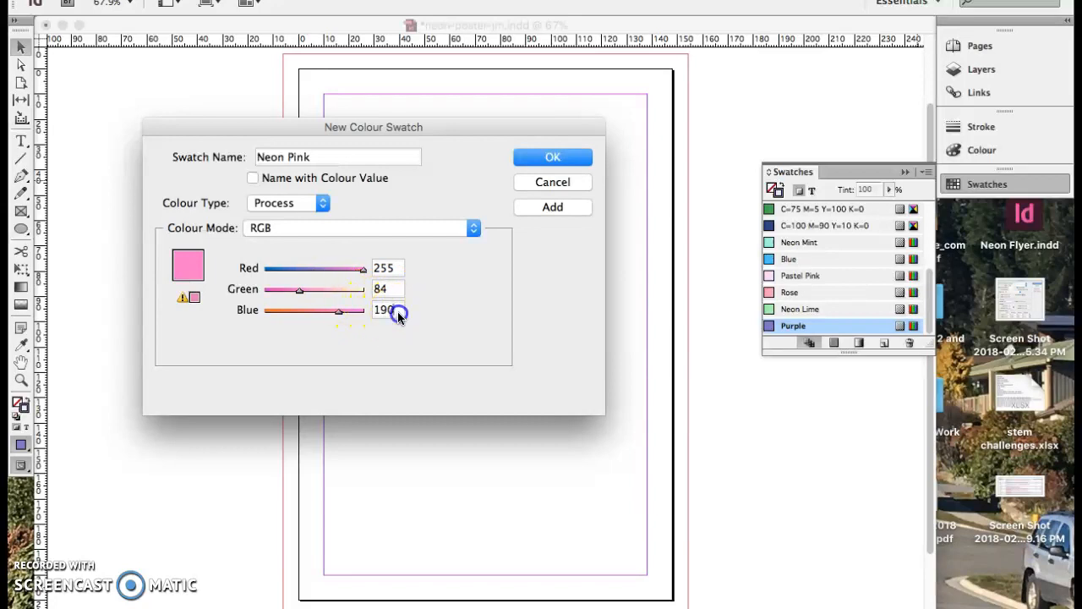
{"action": "type", "text": "232"}
{"action": "left_click", "coordinate": [552, 207]}
{"action": "left_click", "coordinate": [552, 207]}
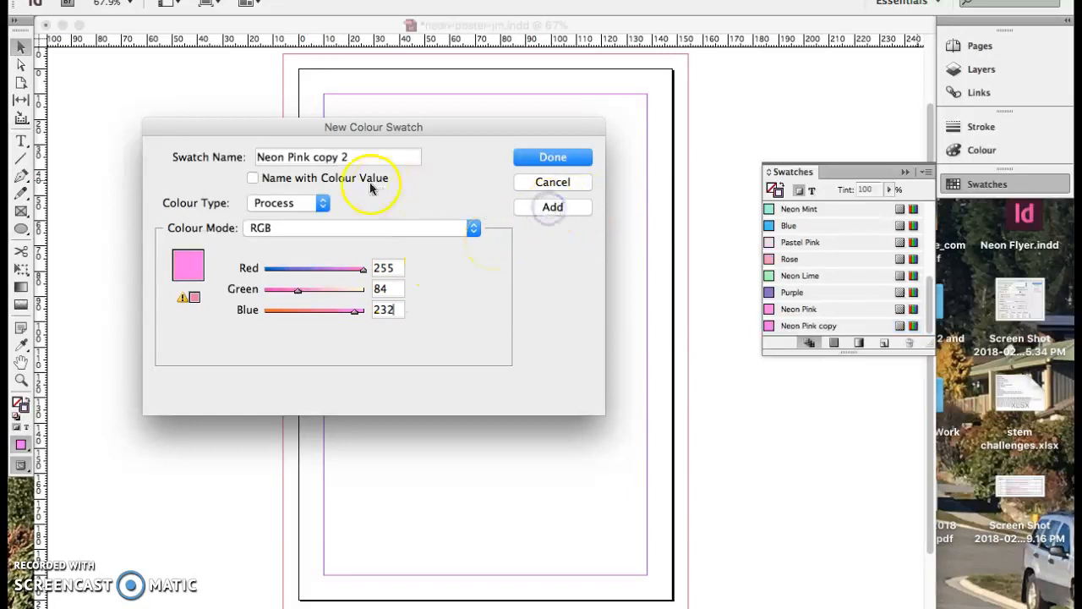
Add another RGB swatch named Pastel Lime with red 234, green 247 and blue 201.
{"action": "left_click_drag", "start_coordinate": [367, 156], "coordinate": [164, 145]}
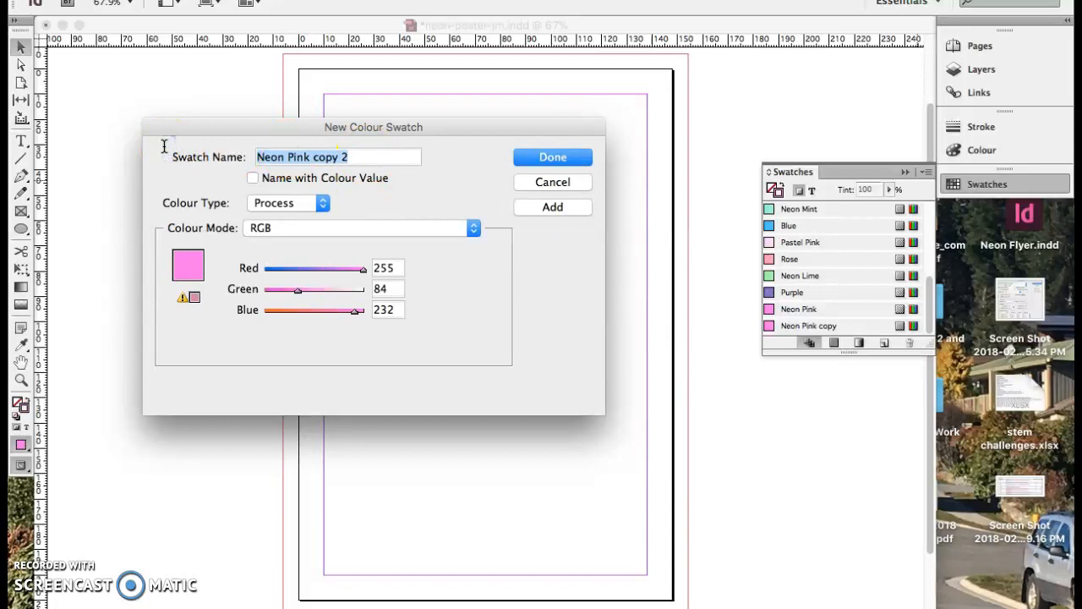
{"action": "type", "text": "Pastel Lime"}
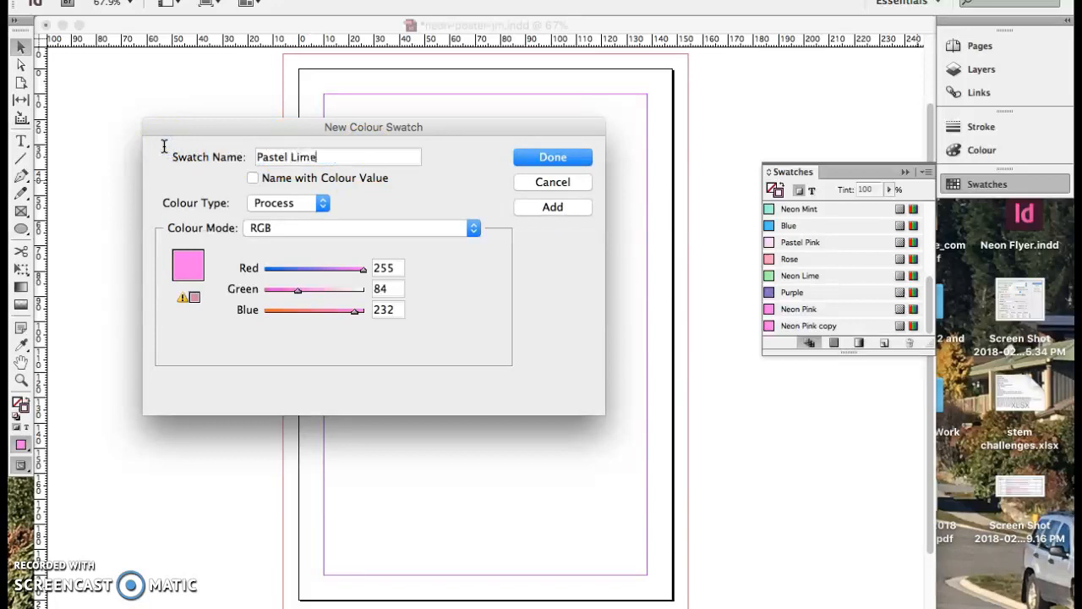
{"action": "double_click", "coordinate": [384, 268]}
{"action": "type", "text": "234"}
{"action": "double_click", "coordinate": [382, 289]}
{"action": "type", "text": "247"}
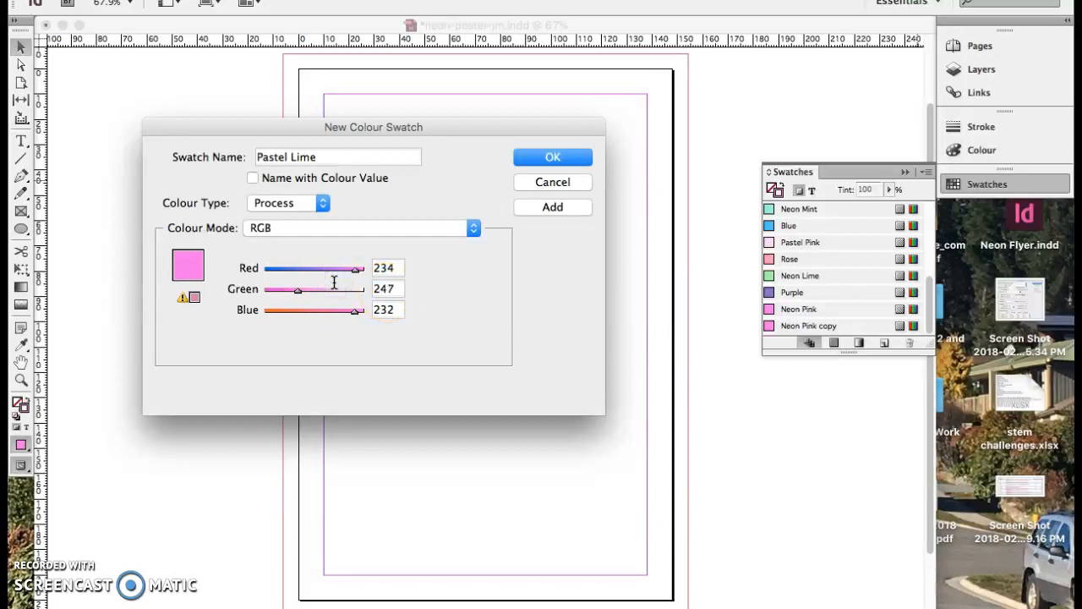
{"action": "left_click", "coordinate": [357, 312]}
{"action": "left_click", "coordinate": [395, 311]}
{"action": "type", "text": "2"}
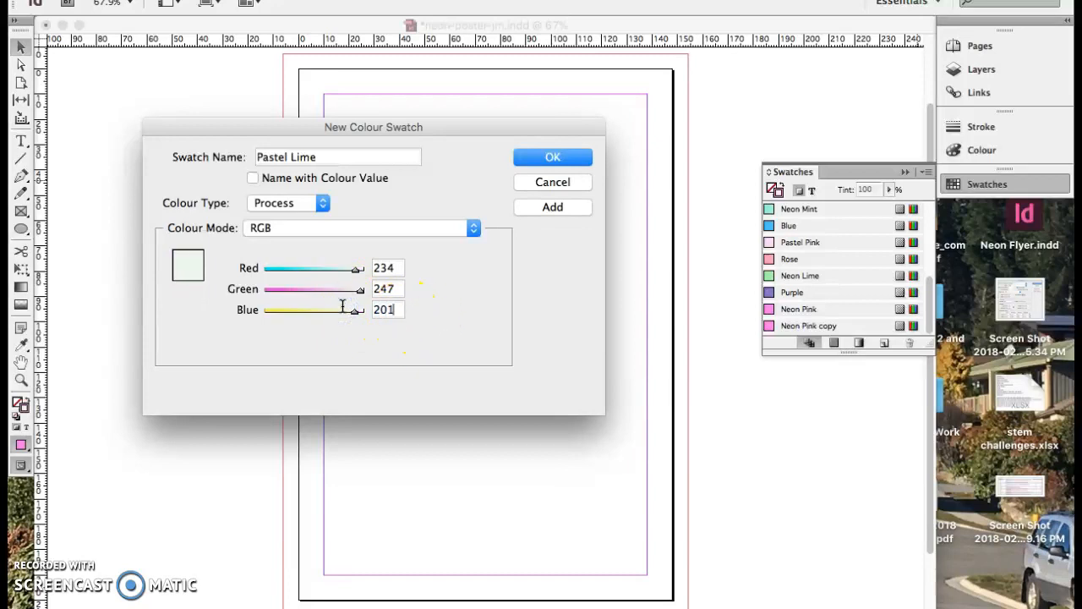
{"action": "type", "text": "01"}
{"action": "left_click", "coordinate": [565, 207]}
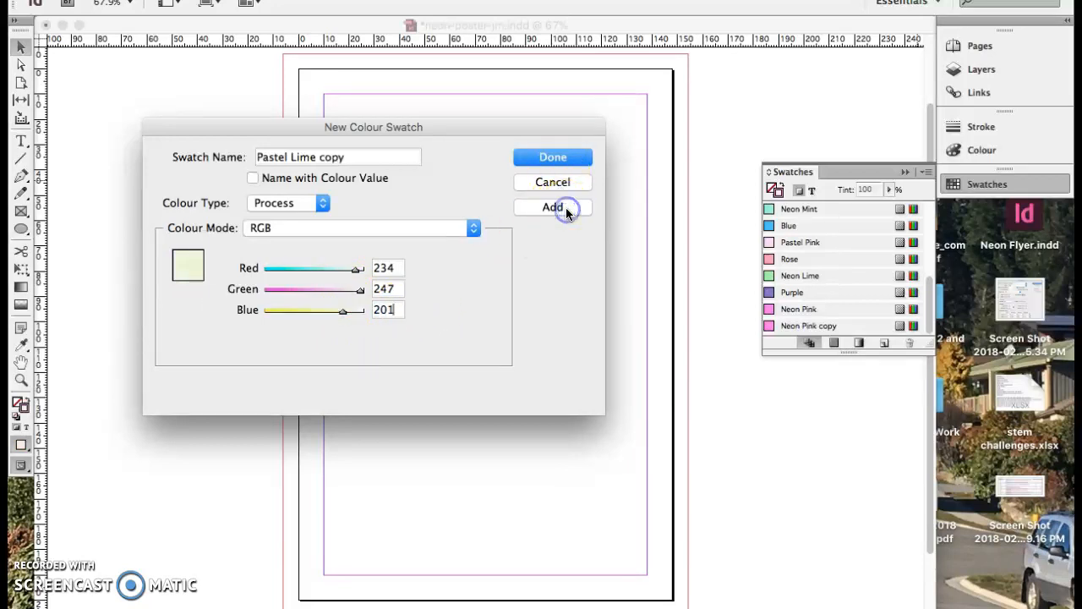
Add another RGB swatch named Neon Yellow with red 248, green 255 and blue 81.
{"action": "left_click_drag", "start_coordinate": [387, 157], "coordinate": [194, 141]}
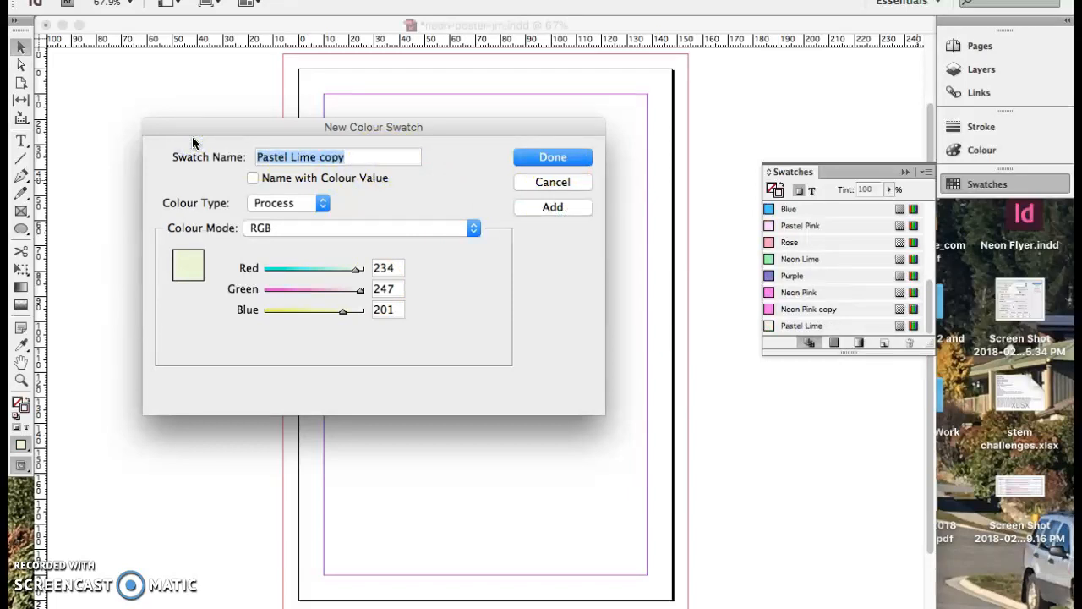
{"action": "type", "text": "Neon Yellow"}
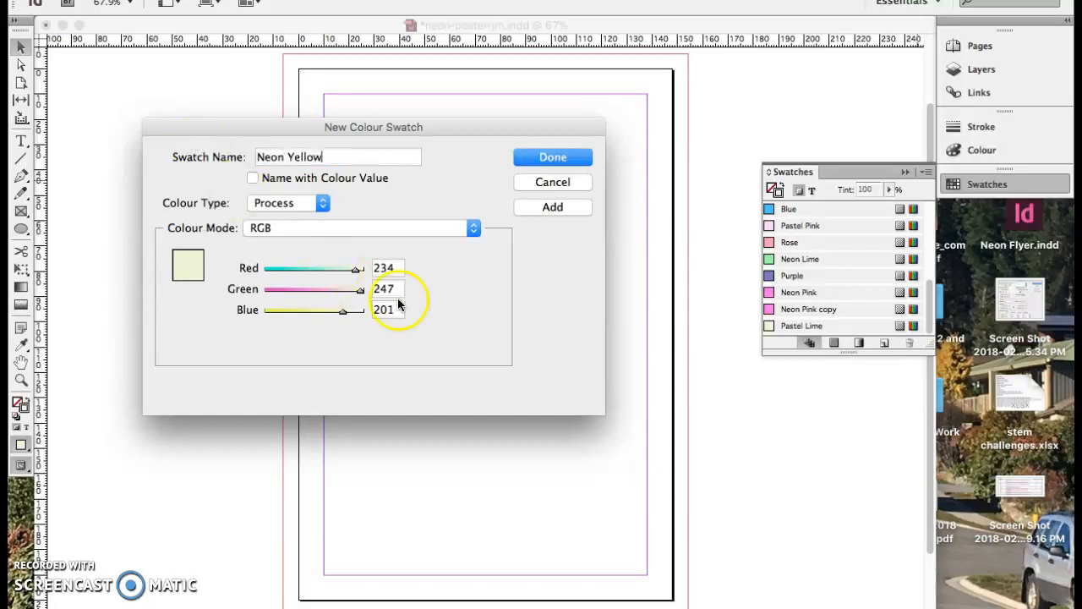
{"action": "left_click_drag", "start_coordinate": [391, 267], "coordinate": [355, 266]}
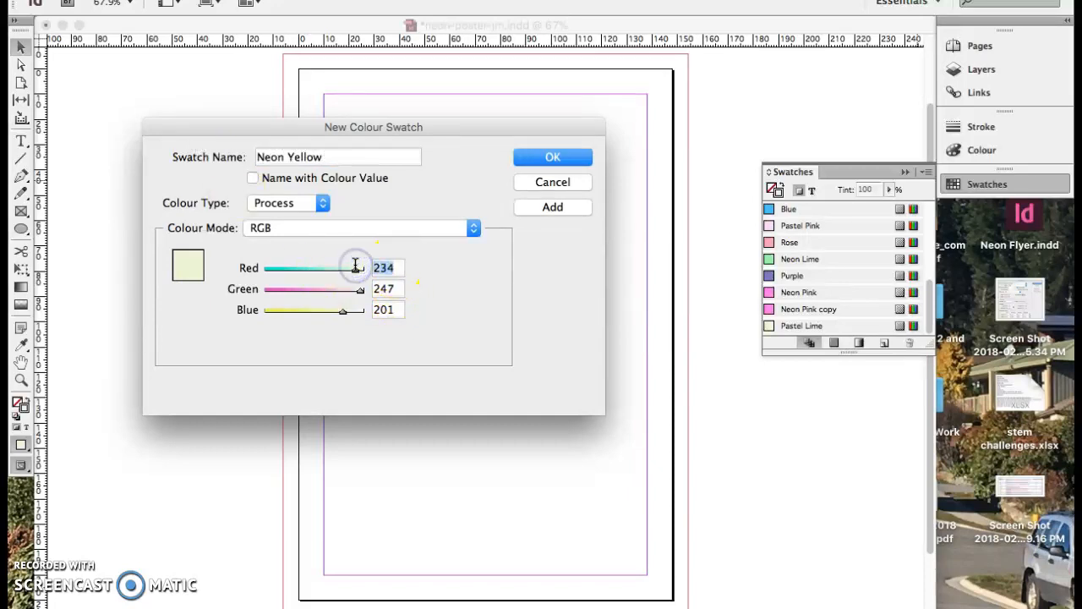
{"action": "type", "text": "24"}
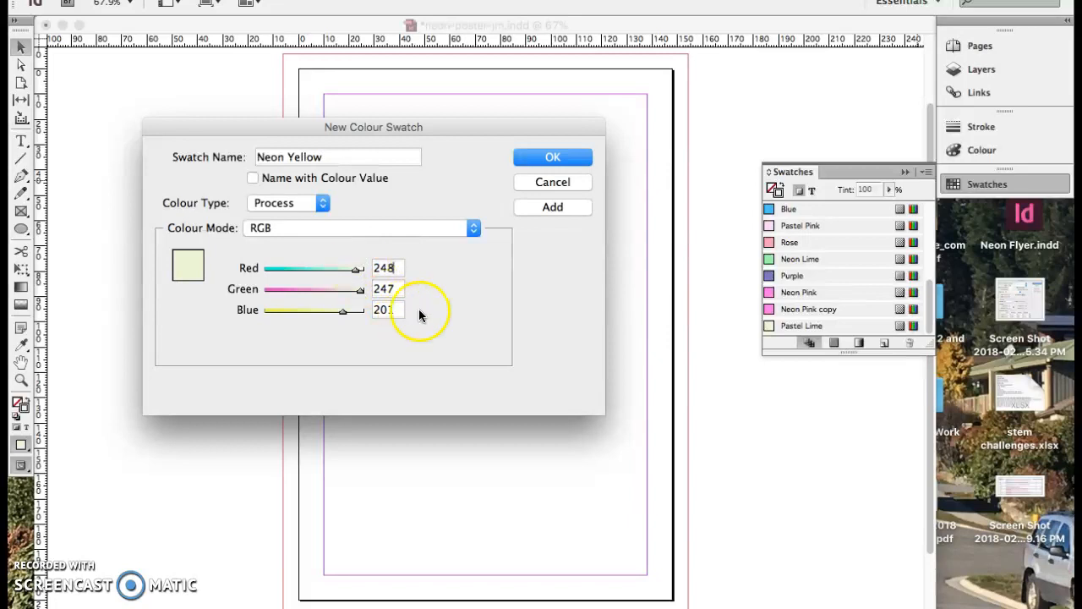
{"action": "key", "text": "Tab"}
{"action": "type", "text": "255"}
{"action": "left_click_drag", "start_coordinate": [394, 308], "coordinate": [347, 304]}
{"action": "type", "text": "81"}
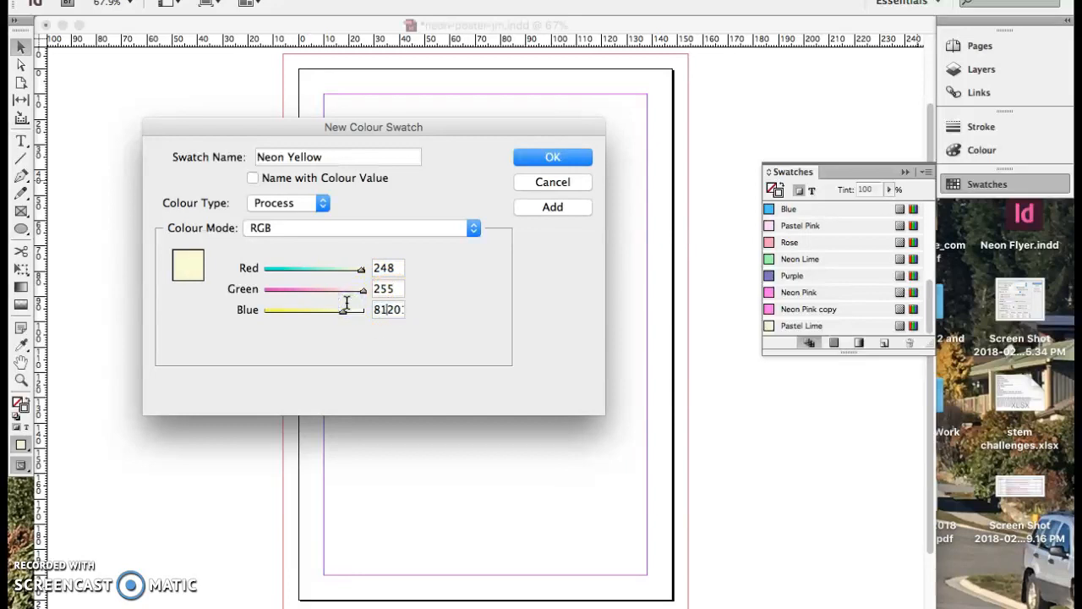
{"action": "left_click", "coordinate": [551, 204]}
Create a final RGB swatch named Deep Rose with red 240, green 88 and blue 70, and finish adding colour swatches.
{"action": "left_click", "coordinate": [355, 152]}
{"action": "left_click_drag", "start_coordinate": [353, 151], "coordinate": [215, 132]}
{"action": "type", "text": "Deep Rose"}
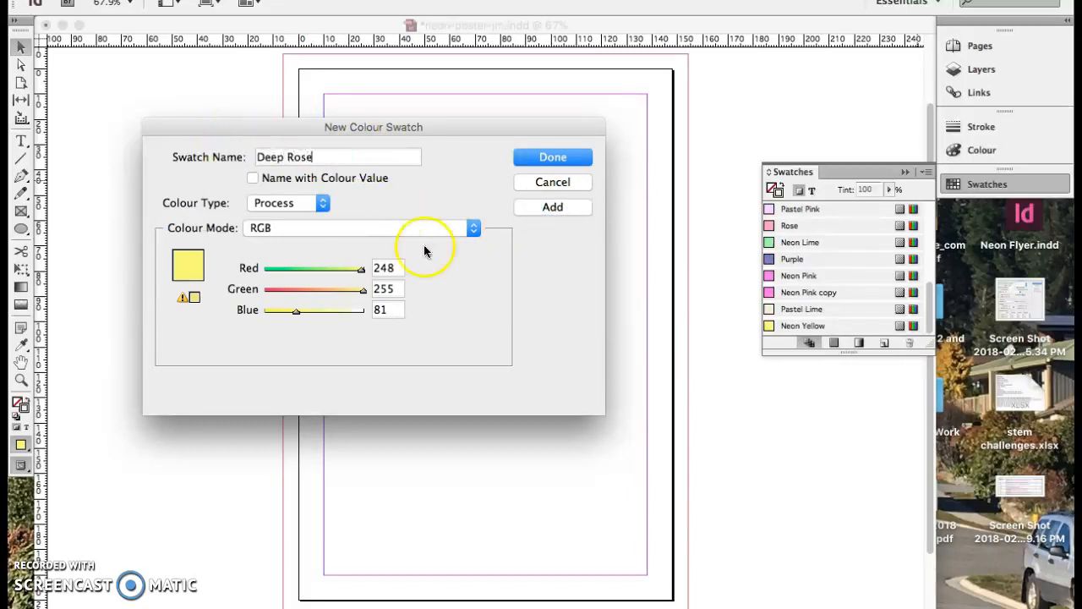
{"action": "left_click", "coordinate": [405, 269]}
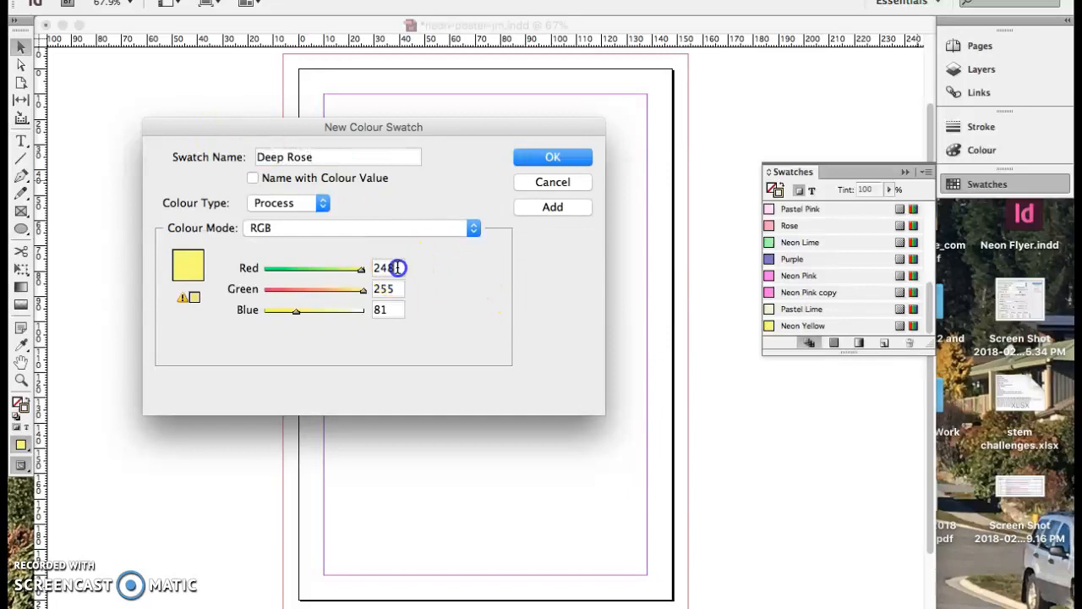
{"action": "type", "text": "24"}
{"action": "left_click_drag", "start_coordinate": [397, 286], "coordinate": [345, 282]}
{"action": "type", "text": "88"}
{"action": "left_click_drag", "start_coordinate": [397, 310], "coordinate": [351, 305]}
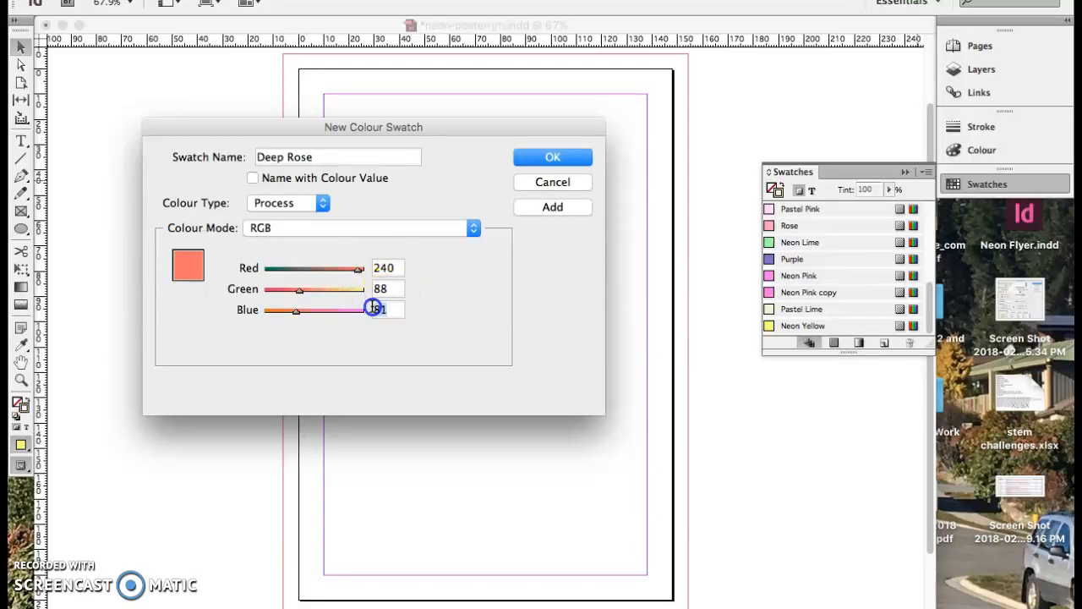
{"action": "type", "text": "70"}
{"action": "key", "text": "Return"}
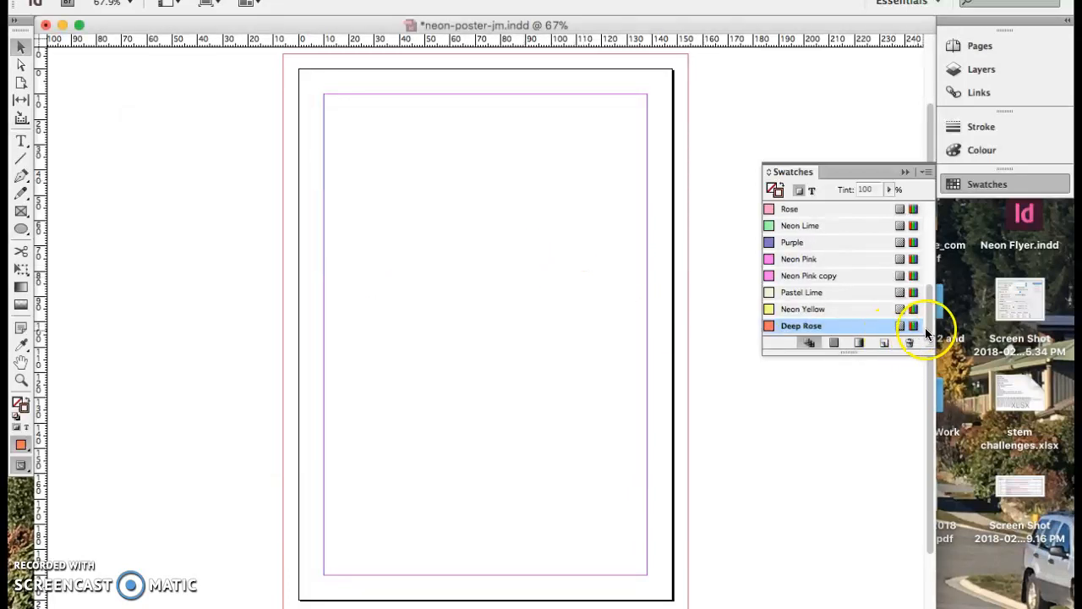
Start a new gradient swatch named Gradient Map 1 with the Linear type.
{"action": "mouse_move", "coordinate": [928, 330]}
{"action": "left_mouse_down"}
{"action": "mouse_move", "coordinate": [921, 309]}
{"action": "mouse_move", "coordinate": [922, 329]}
{"action": "left_mouse_up"}
{"action": "left_click", "coordinate": [922, 168]}
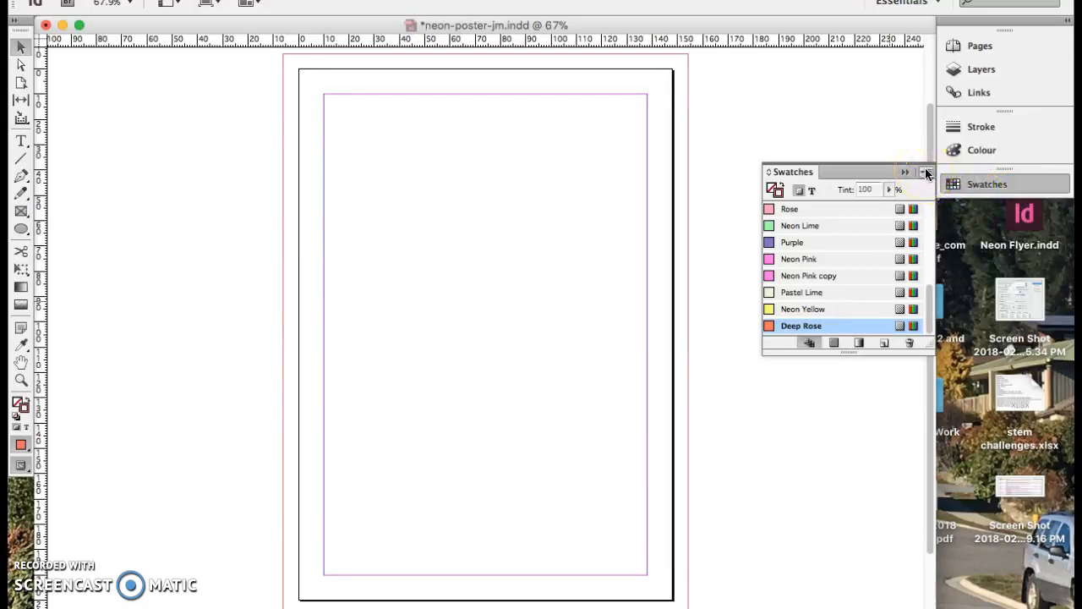
{"action": "left_click", "coordinate": [925, 171]}
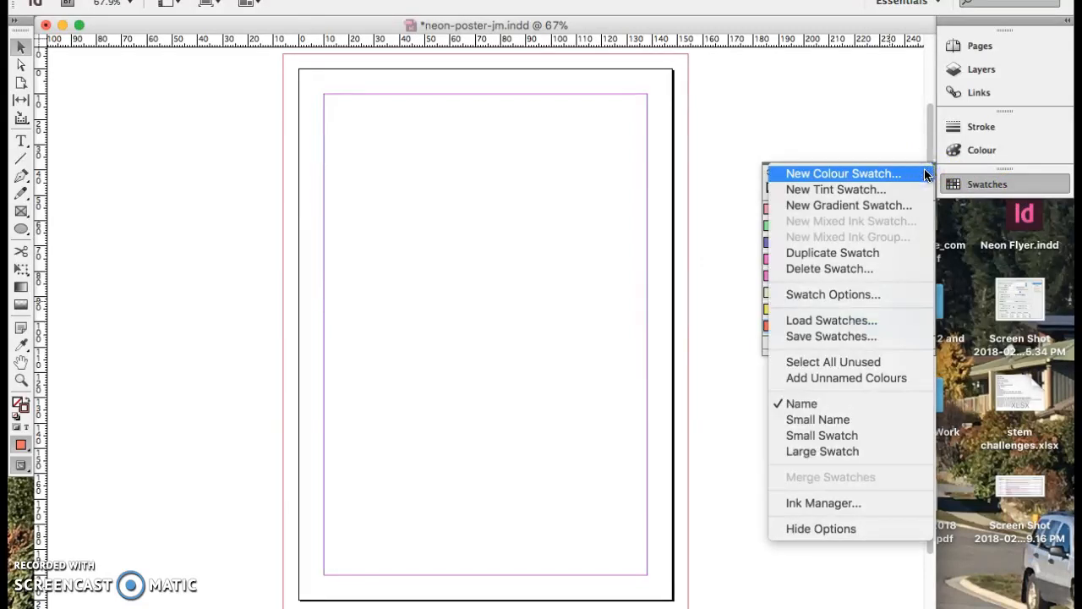
{"action": "left_click", "coordinate": [902, 205]}
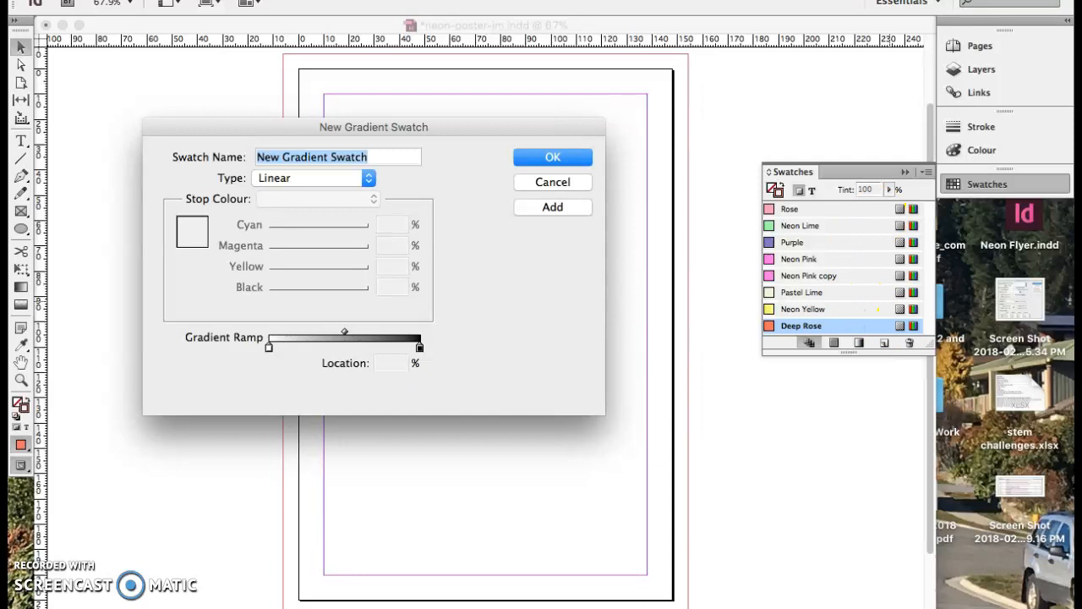
{"action": "type", "text": "Grade"}
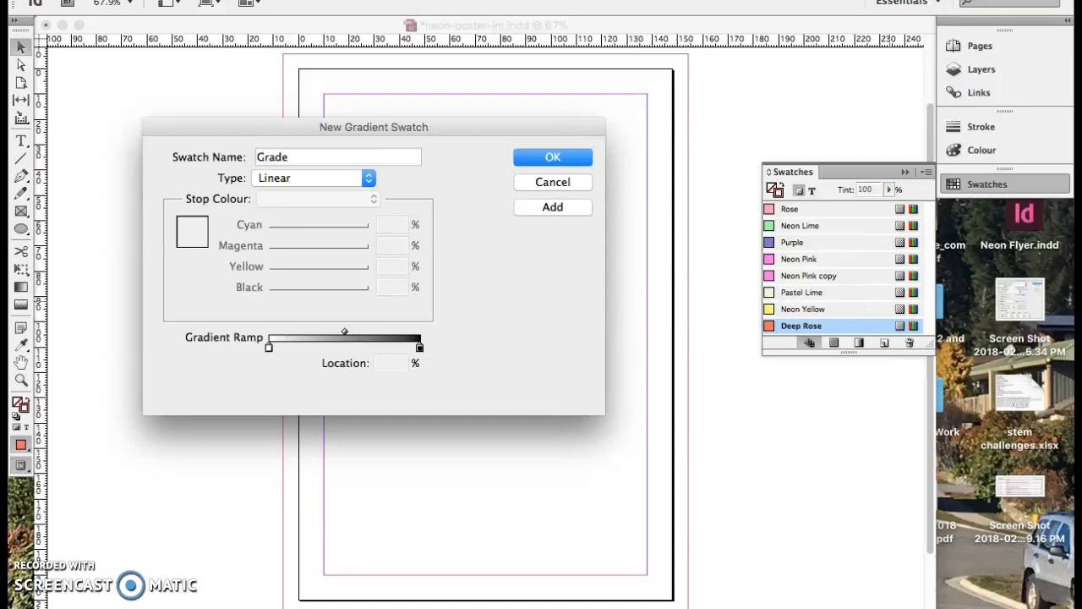
{"action": "key", "text": "BackSpace"}
{"action": "type", "text": "ient Map 1"}
{"action": "left_click", "coordinate": [291, 175]}
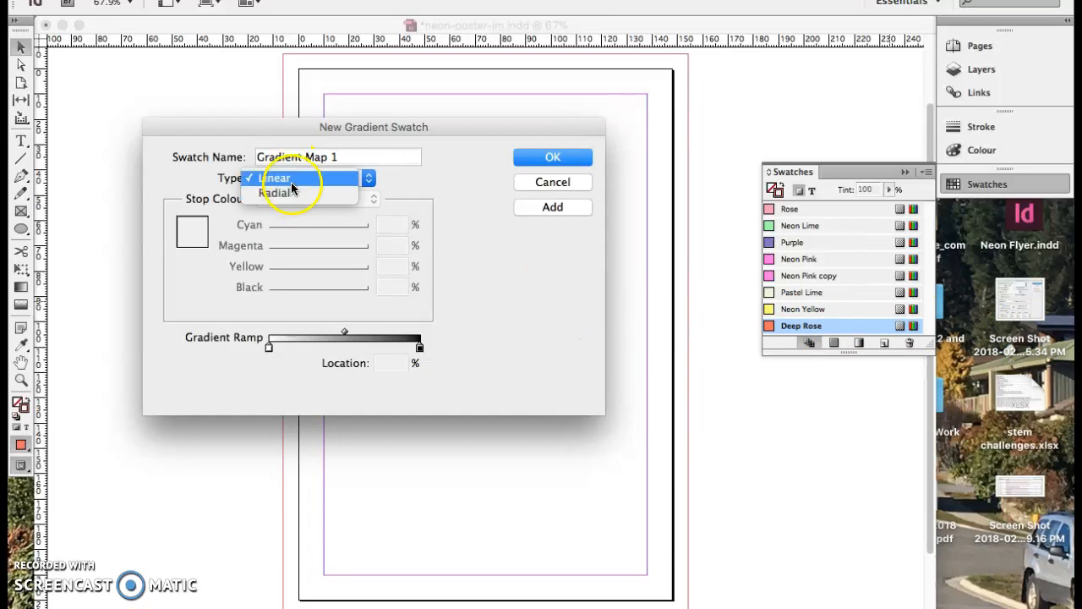
{"action": "left_click", "coordinate": [291, 180]}
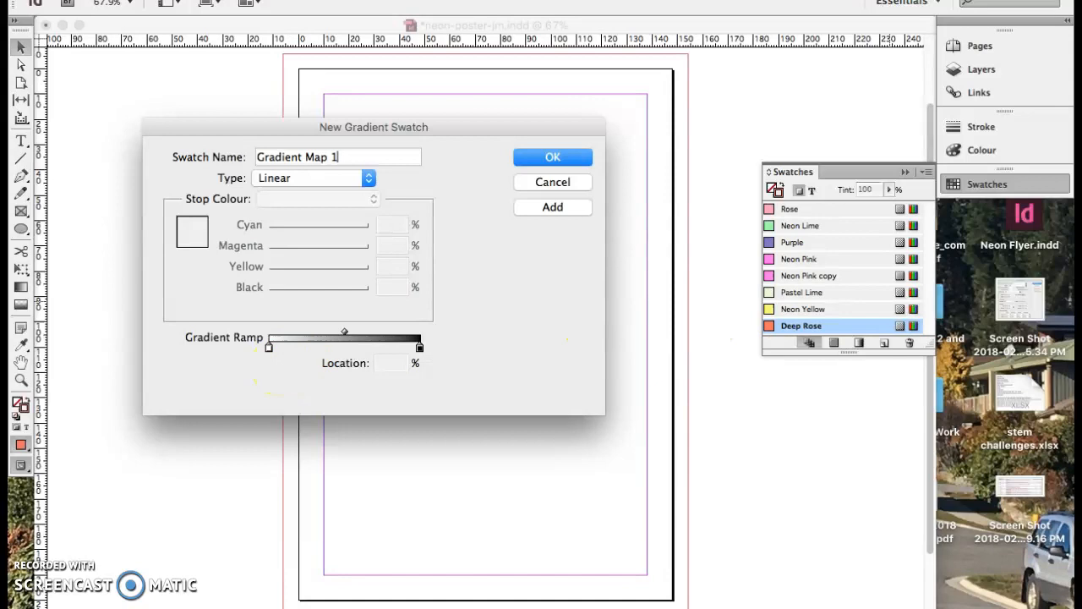
Set the gradient's starting stop to the Neon Lime swatch.
{"action": "left_click", "coordinate": [268, 349]}
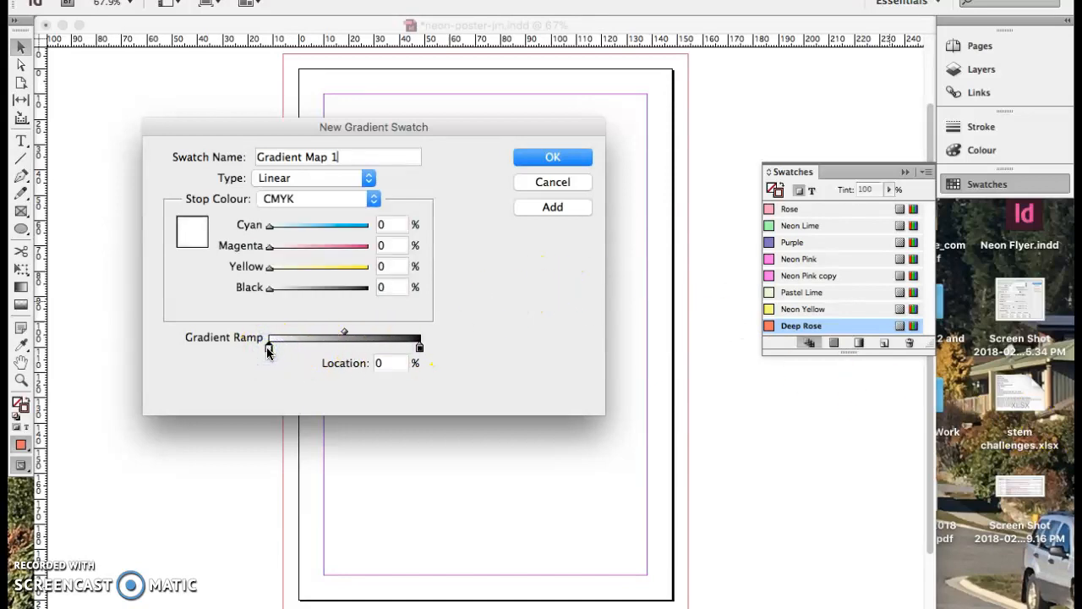
{"action": "left_click", "coordinate": [292, 197]}
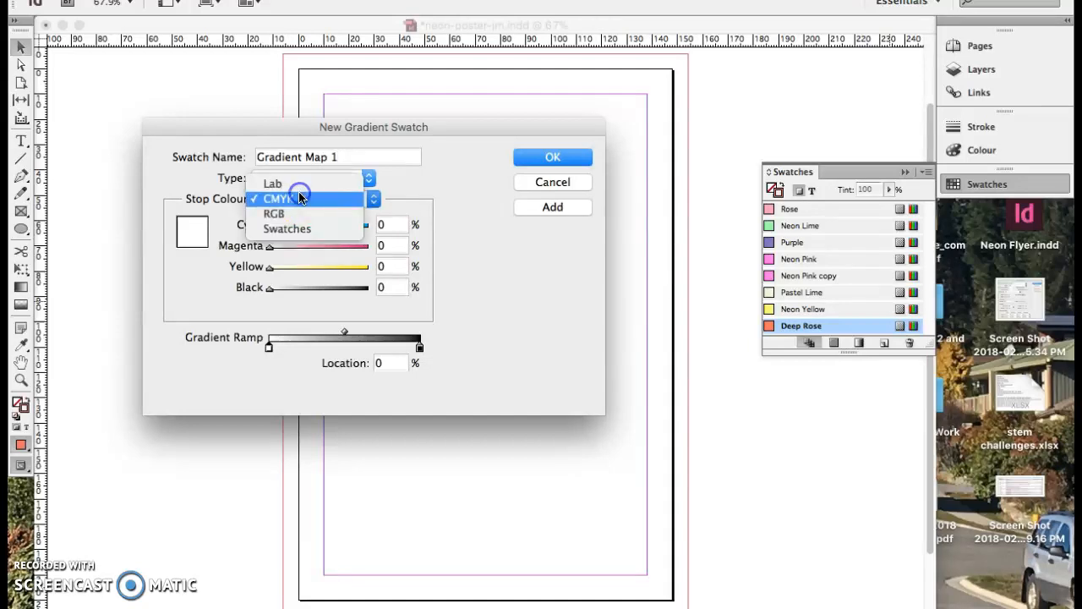
{"action": "left_click", "coordinate": [293, 228]}
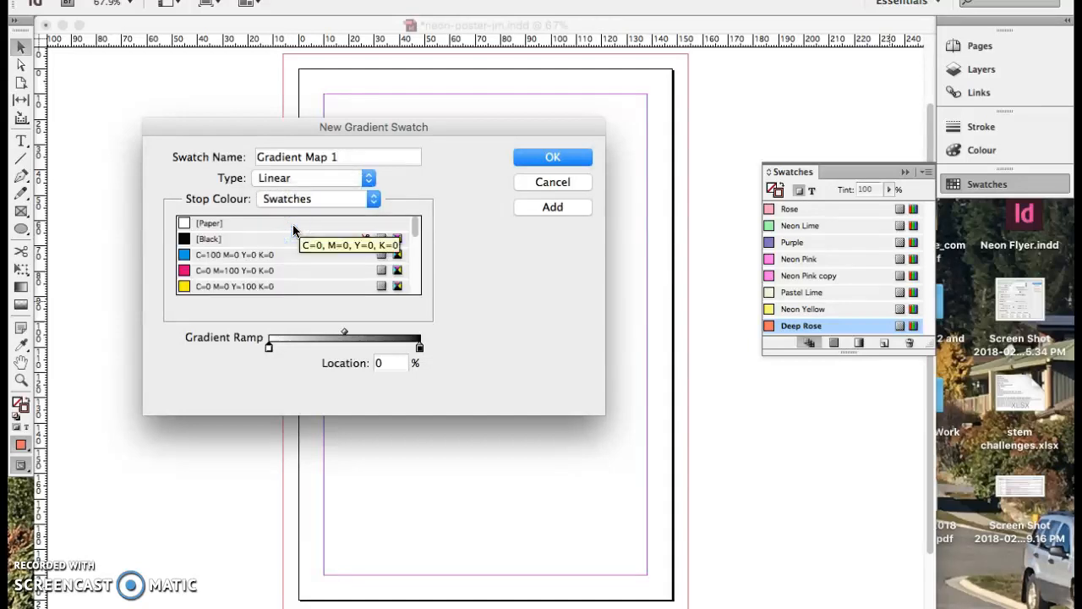
{"action": "left_click", "coordinate": [416, 238]}
{"action": "left_click_drag", "start_coordinate": [415, 237], "coordinate": [412, 267]}
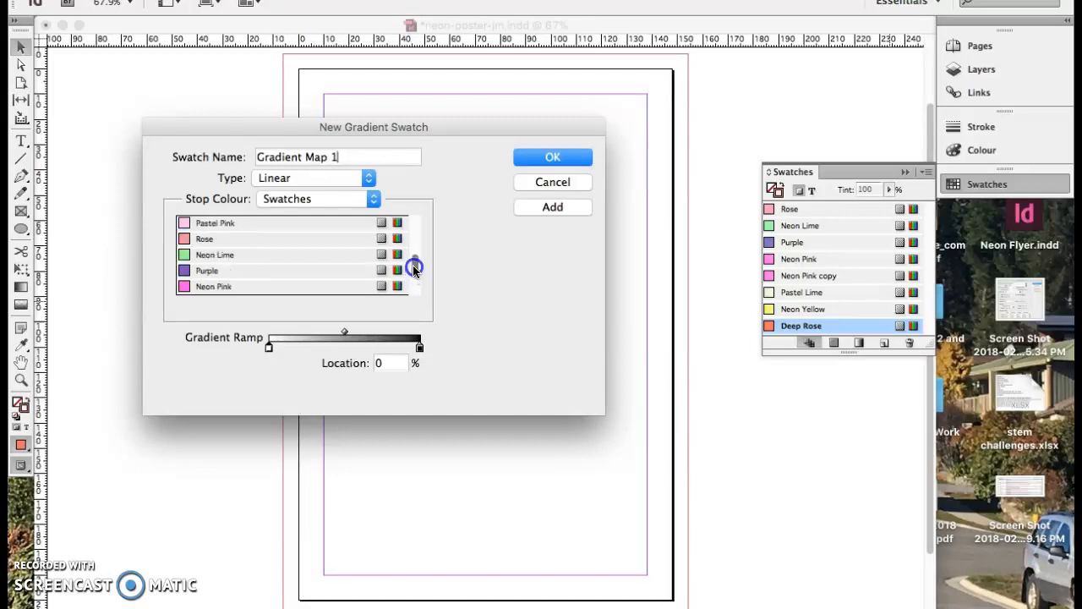
{"action": "left_click", "coordinate": [214, 254]}
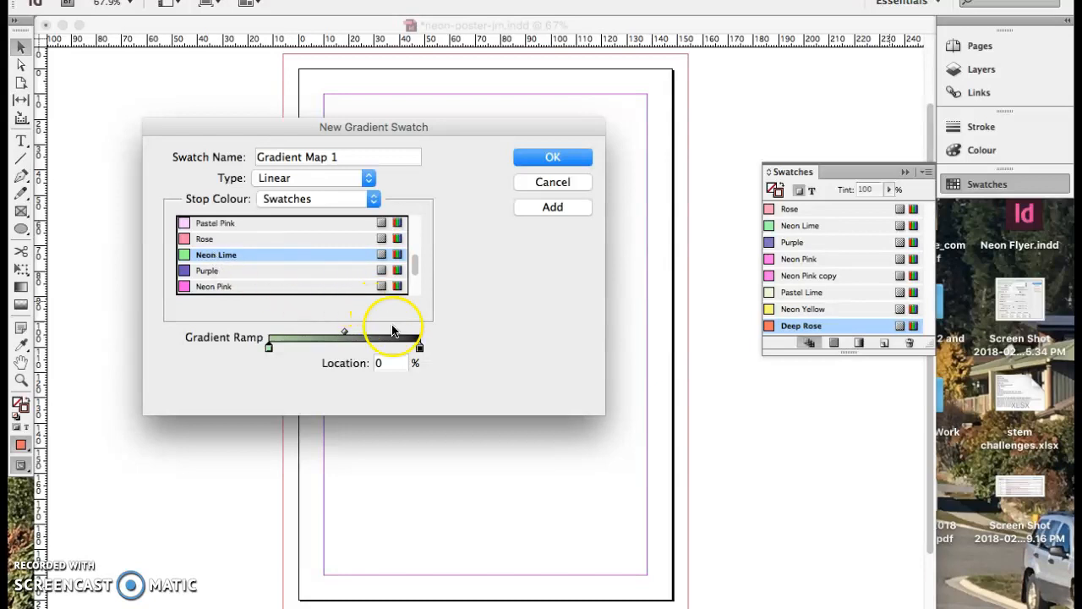
Set the gradient's end stop to the Purple swatch.
{"action": "left_click", "coordinate": [418, 347]}
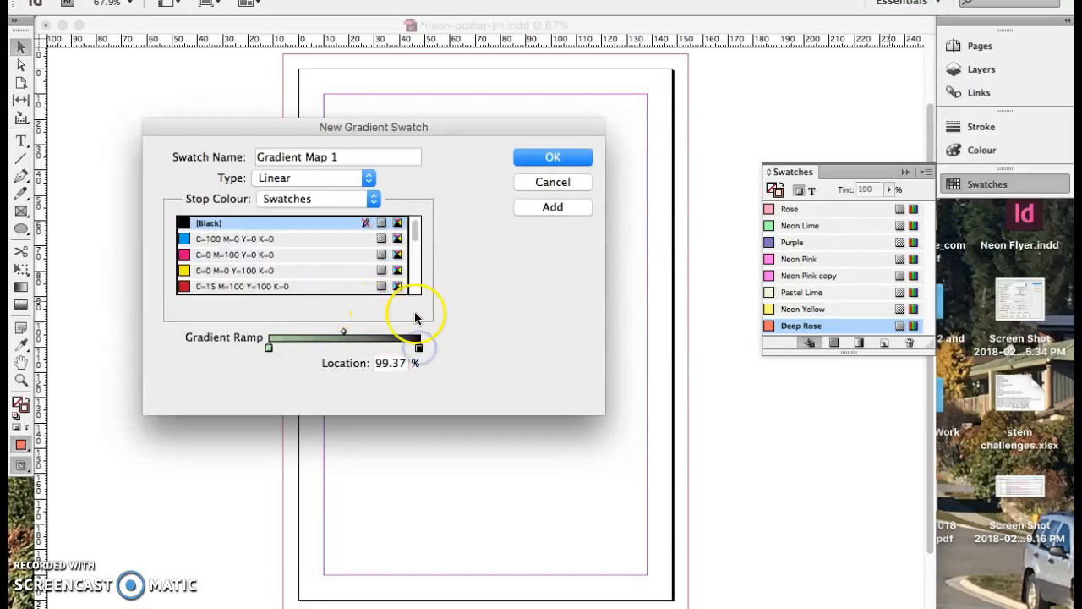
{"action": "left_click_drag", "start_coordinate": [415, 230], "coordinate": [415, 263]}
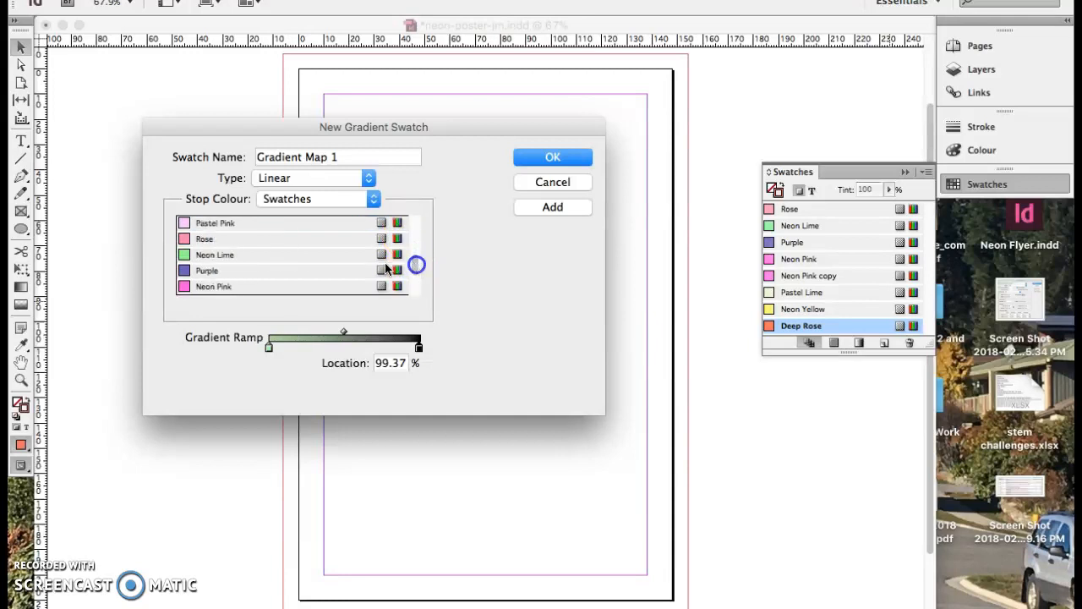
{"action": "left_click", "coordinate": [341, 270]}
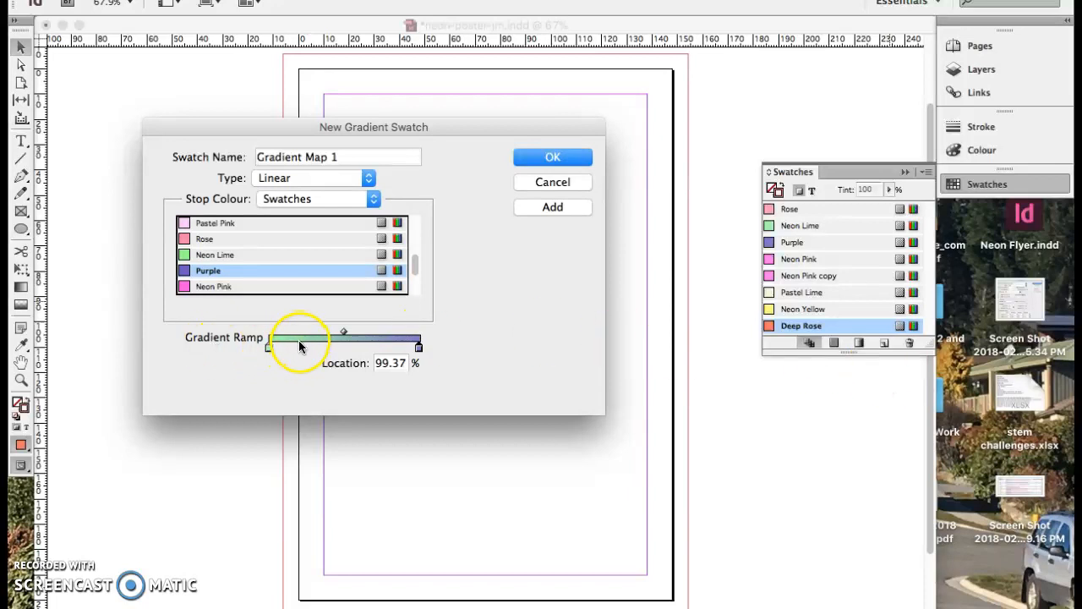
Add three intermediate stops to the gradient ramp at about 20%, 47% and 73%.
{"action": "left_click", "coordinate": [300, 345]}
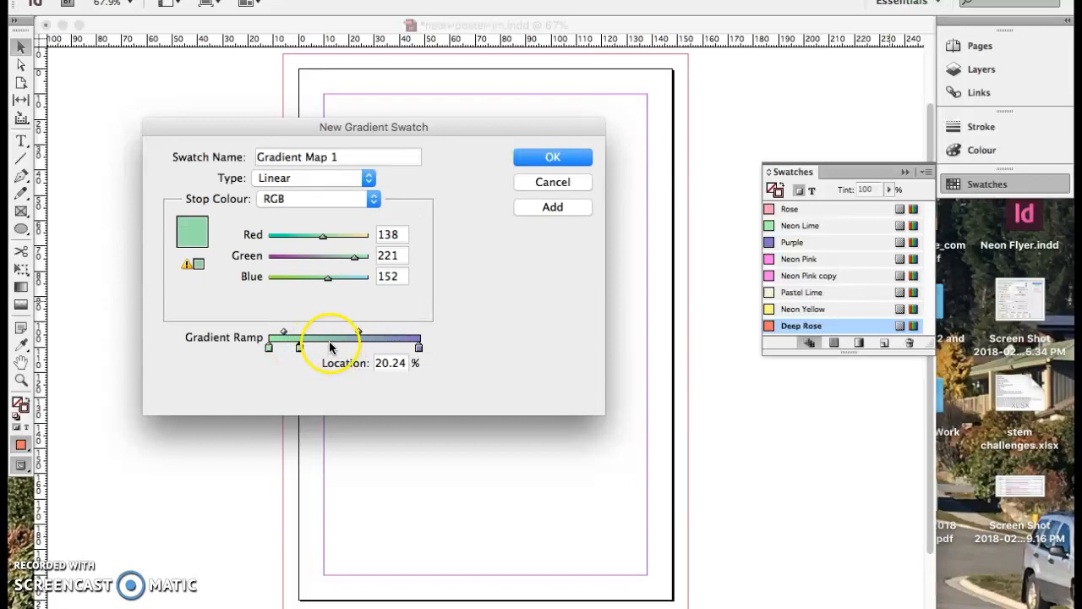
{"action": "left_click", "coordinate": [339, 343]}
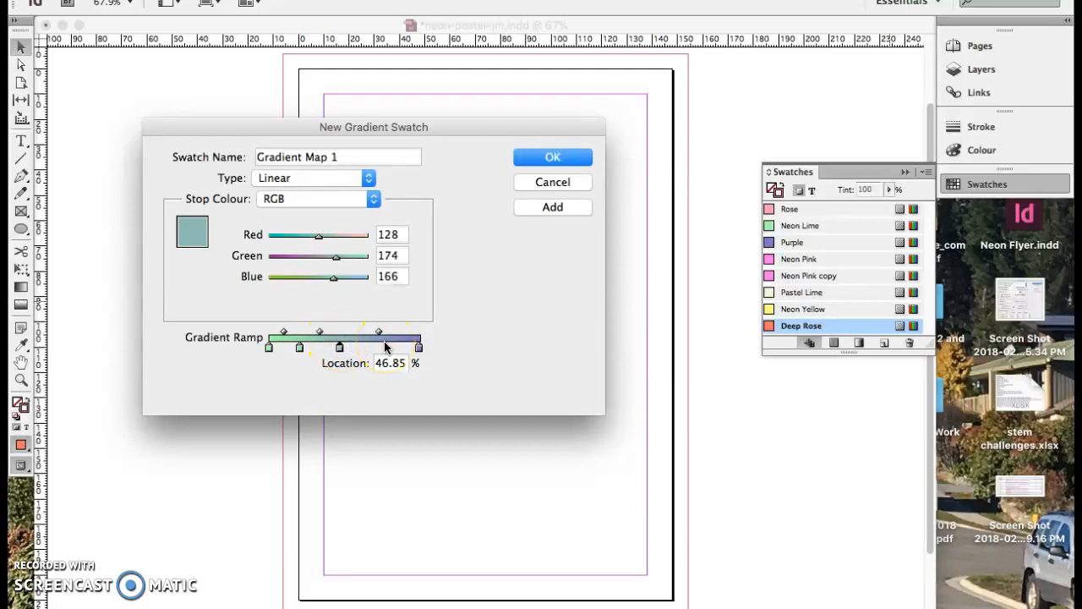
{"action": "left_click", "coordinate": [381, 343]}
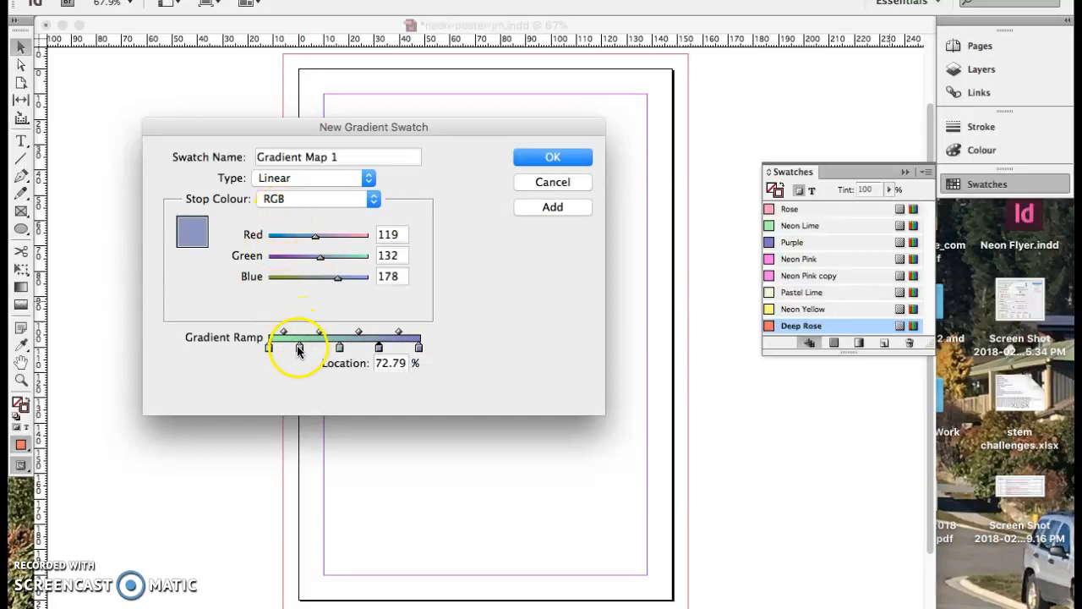
Set the second gradient stop, at about 20%, to the Neon Pink swatch.
{"action": "left_click", "coordinate": [298, 348]}
{"action": "left_click", "coordinate": [298, 200]}
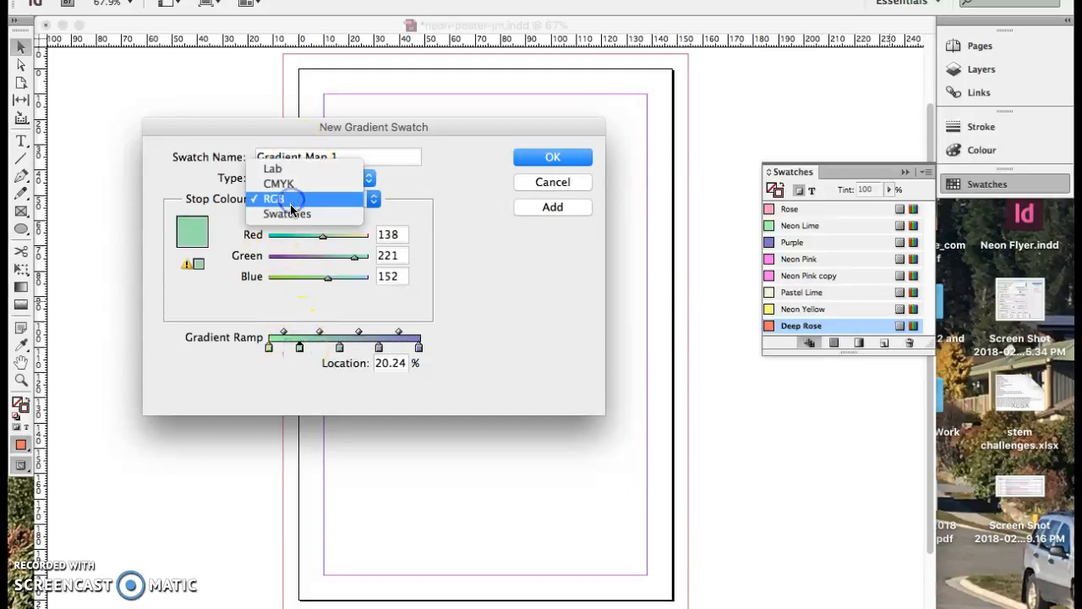
{"action": "left_click", "coordinate": [293, 217]}
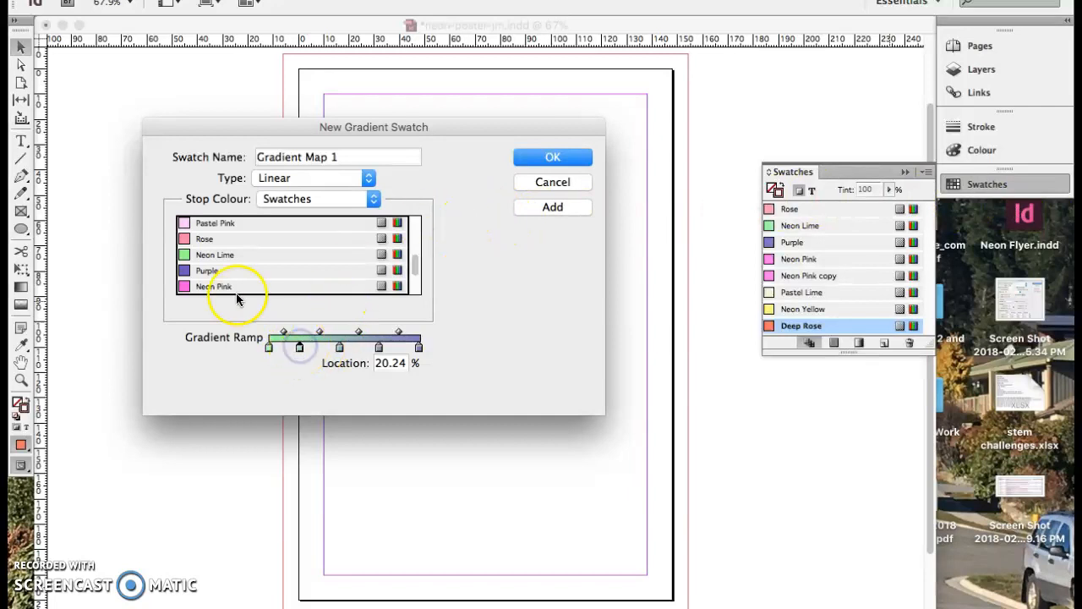
{"action": "scroll", "coordinate": [232, 256], "scroll_direction": "up", "scroll_amount": 1}
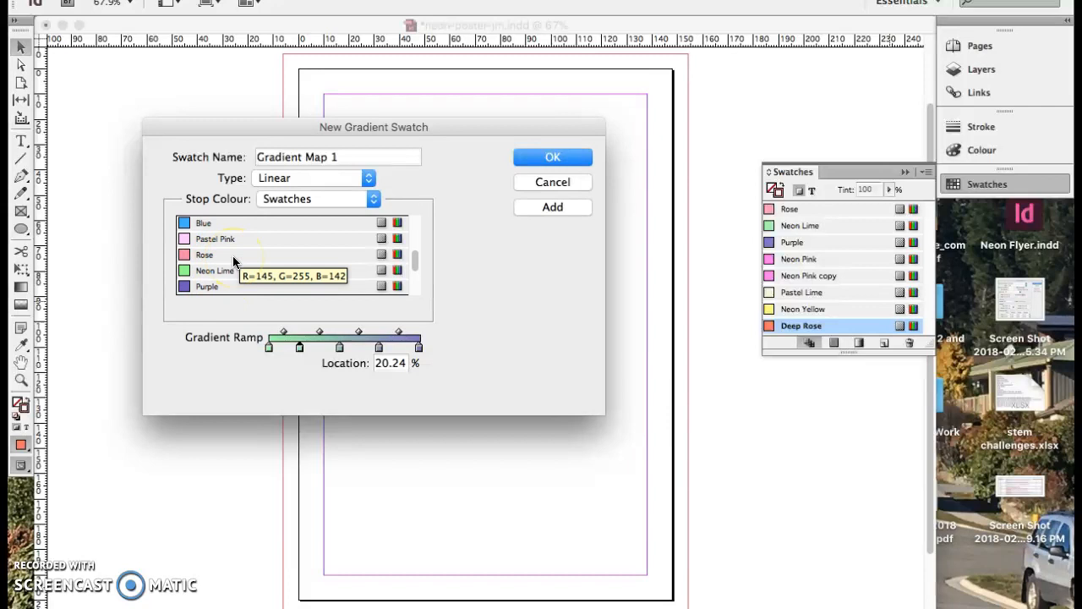
{"action": "scroll", "coordinate": [235, 261], "scroll_direction": "down", "scroll_amount": 3}
{"action": "left_click", "coordinate": [234, 258]}
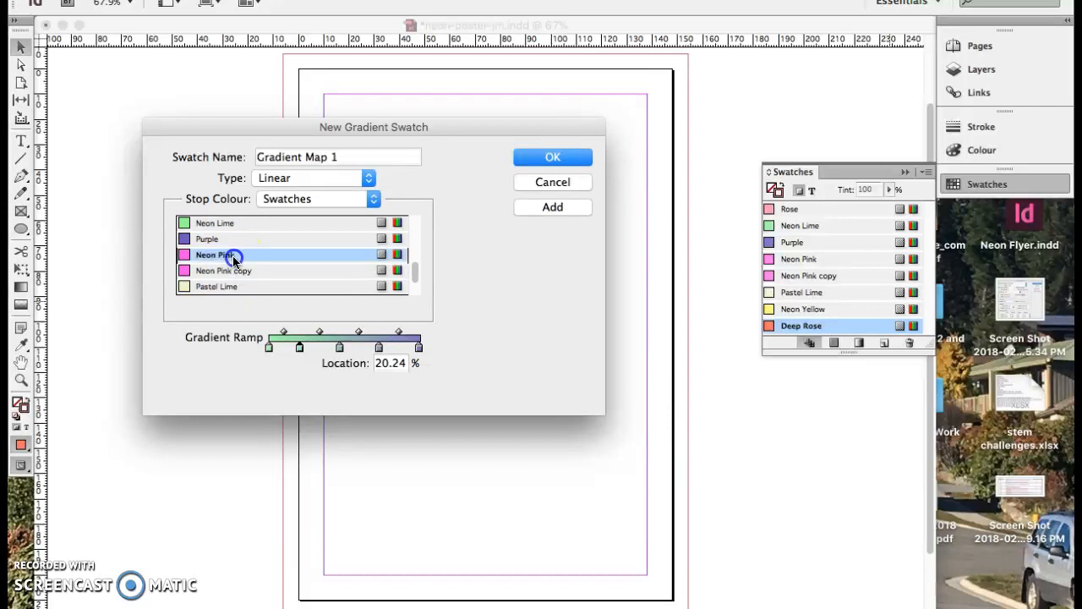
Set the middle gradient stop to the Pastel Lime swatch.
{"action": "left_click", "coordinate": [340, 350]}
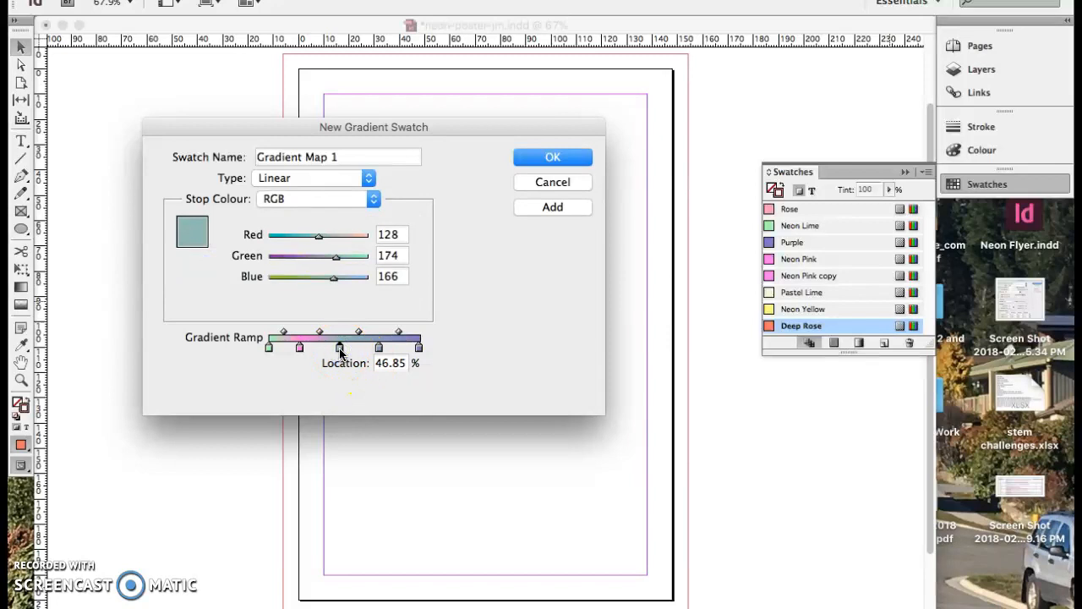
{"action": "left_click", "coordinate": [294, 201]}
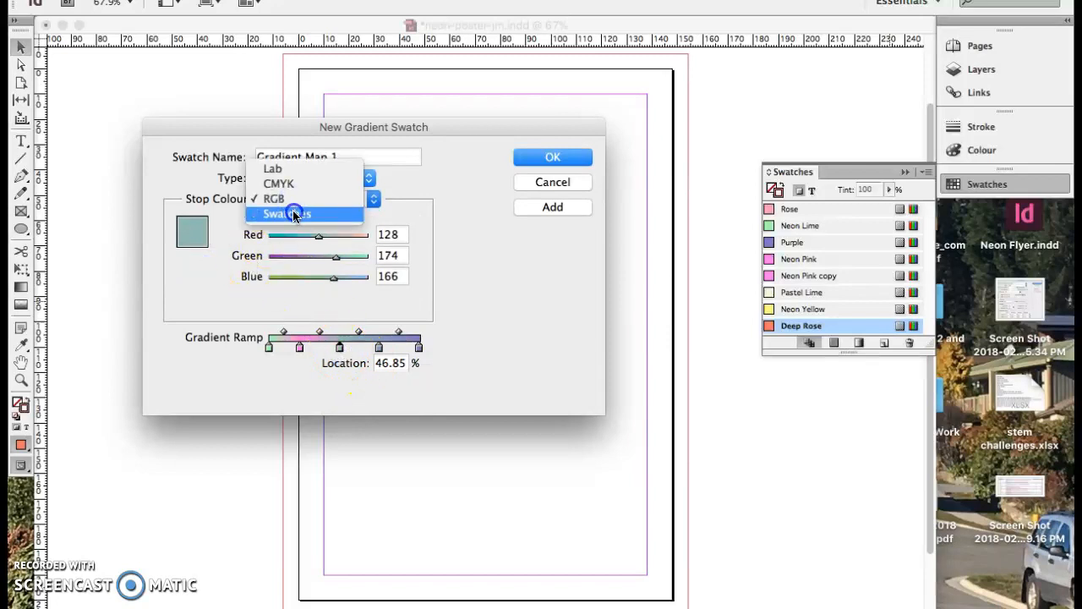
{"action": "left_click", "coordinate": [295, 212]}
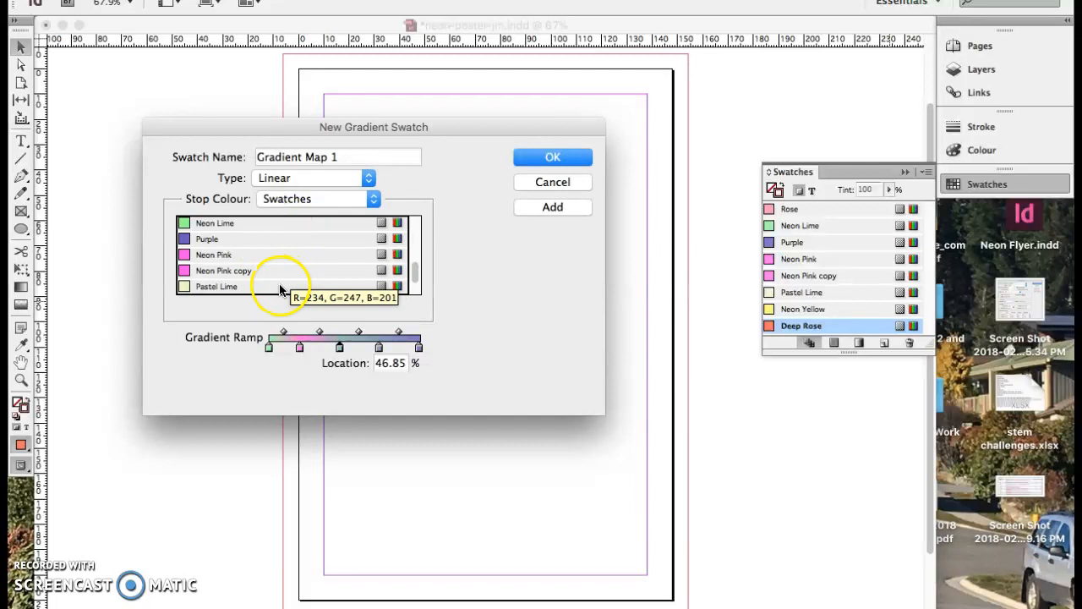
{"action": "left_click", "coordinate": [280, 285]}
Set the fourth gradient stop, at about 73%, to the Neon Yellow swatch.
{"action": "left_click", "coordinate": [378, 348]}
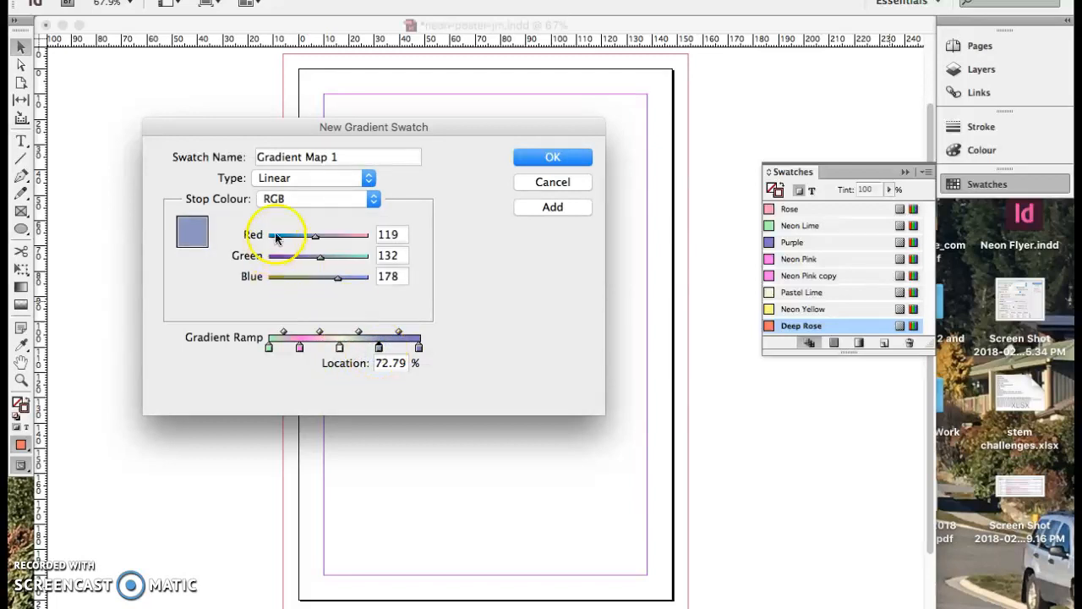
{"action": "left_click", "coordinate": [278, 199]}
{"action": "left_click", "coordinate": [282, 212]}
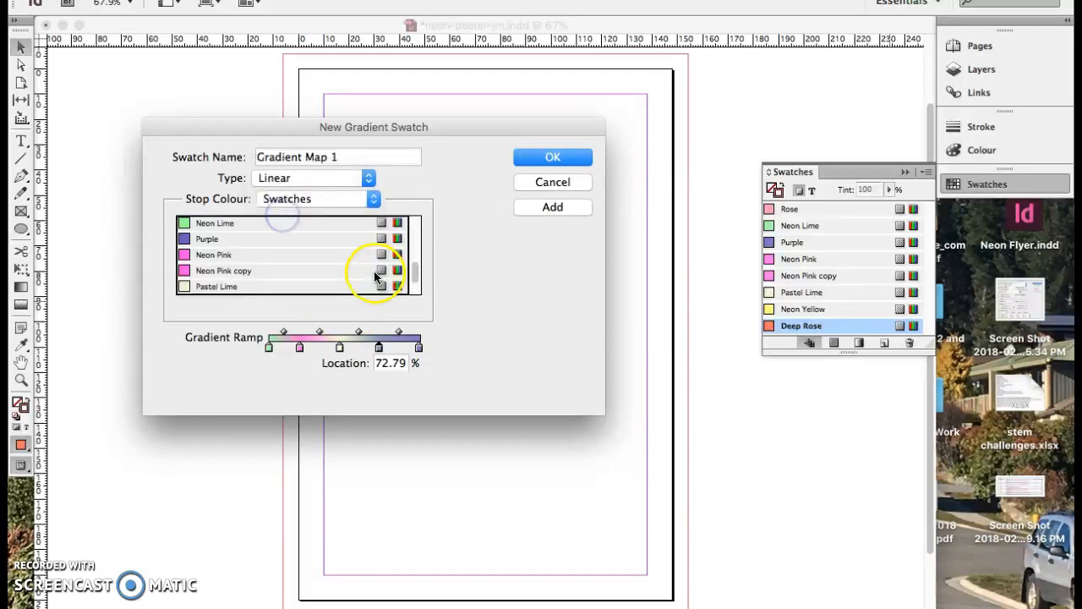
{"action": "left_click", "coordinate": [414, 287]}
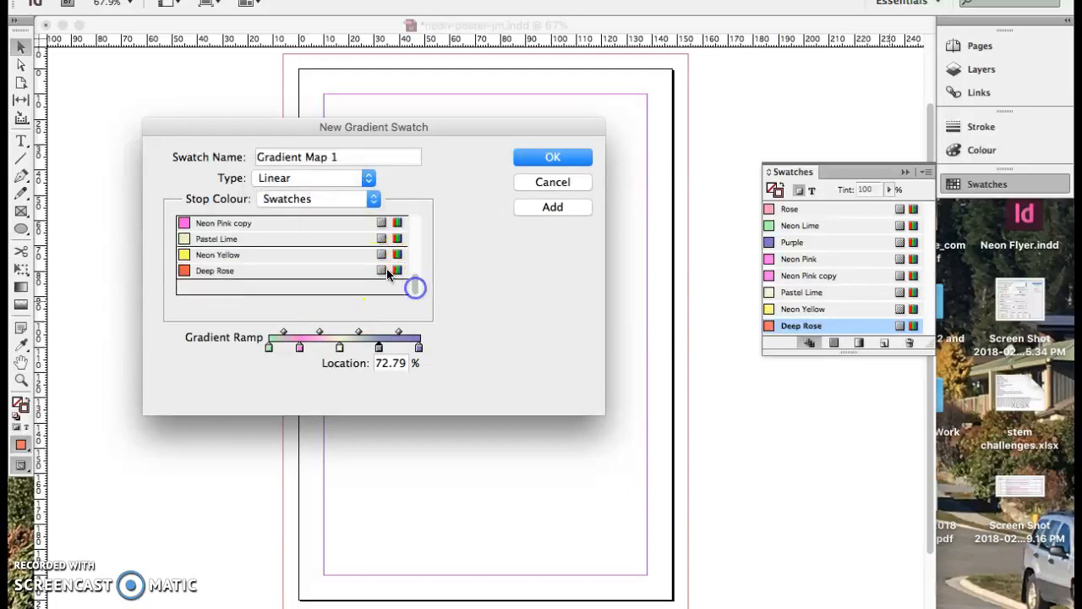
{"action": "left_click", "coordinate": [343, 254]}
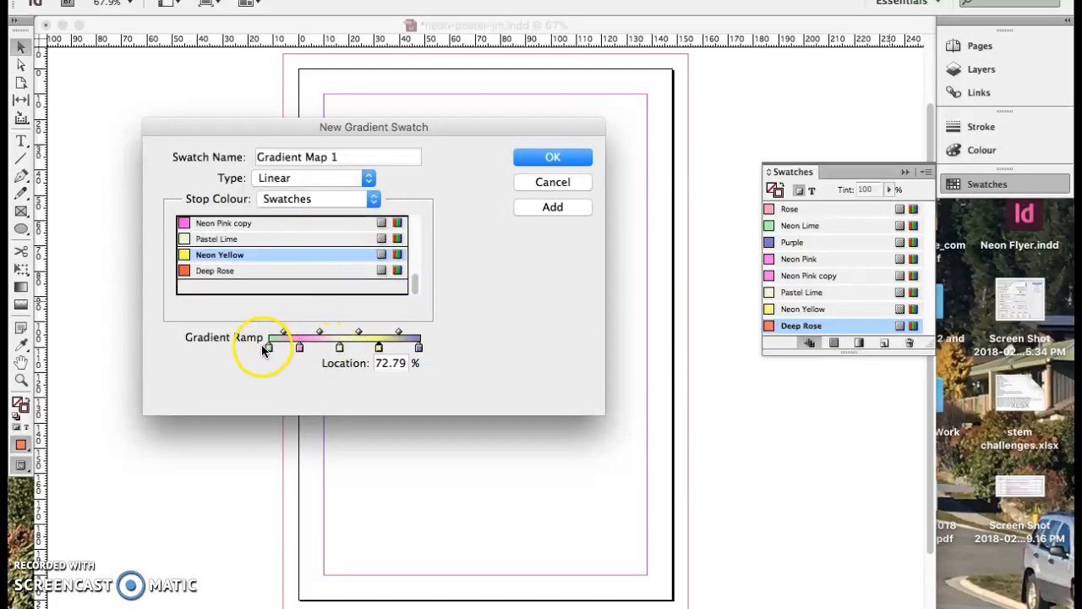
Space the three inner stops more evenly along the ramp, then add the gradient to the swatches and finish.
{"action": "left_click_drag", "start_coordinate": [339, 347], "coordinate": [380, 350]}
{"action": "left_click", "coordinate": [299, 347]}
{"action": "left_click", "coordinate": [379, 349]}
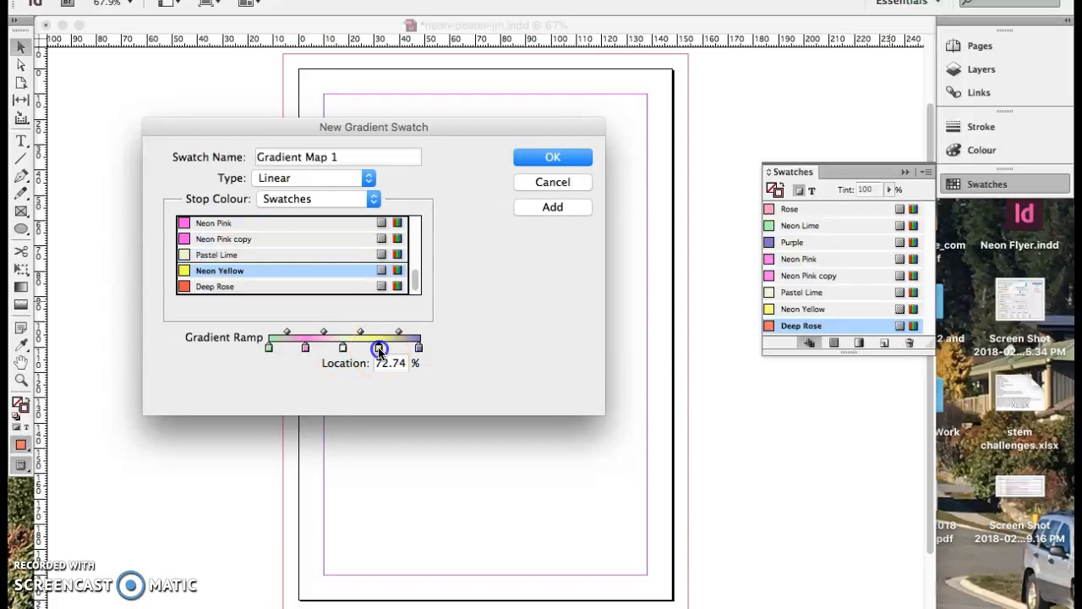
{"action": "left_click", "coordinate": [554, 209]}
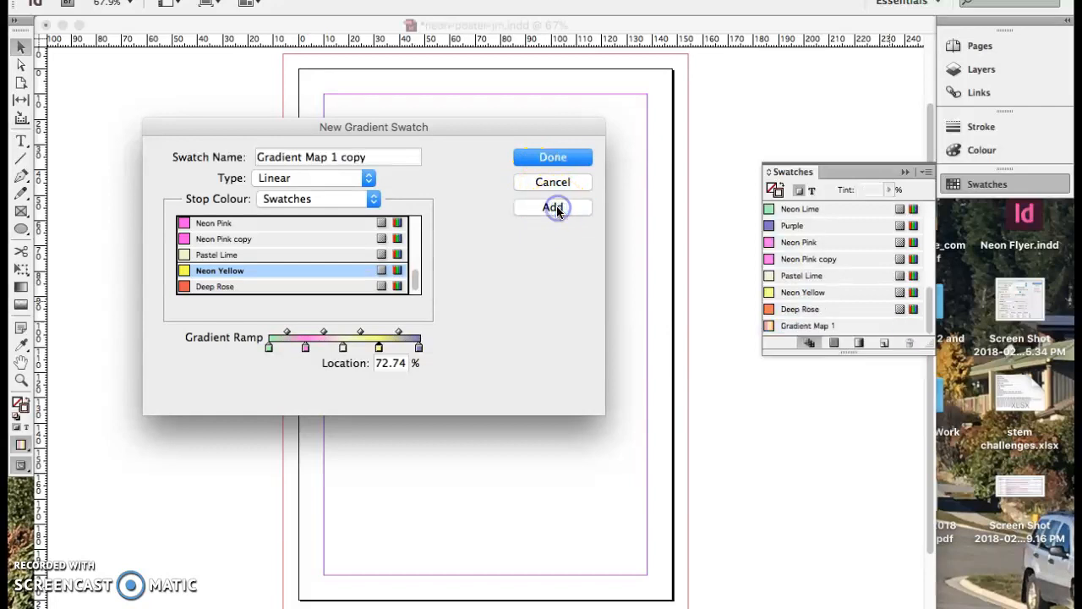
{"action": "left_click", "coordinate": [559, 163]}
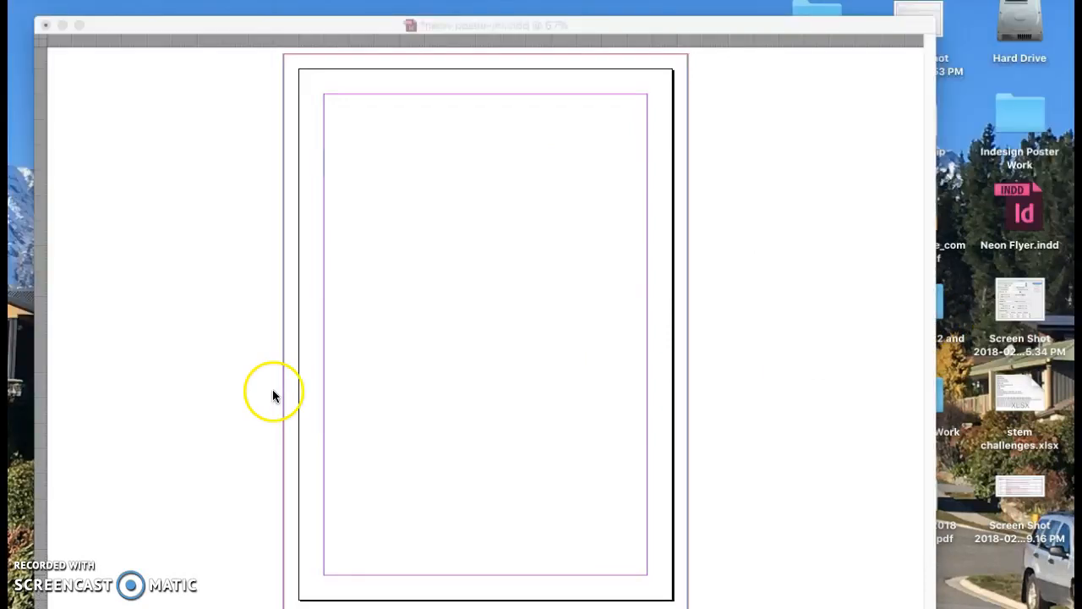
Draw a rectangle filled with the Purple swatch and no stroke over the whole page, extending into the bleed on all sides.
{"action": "left_click", "coordinate": [285, 380]}
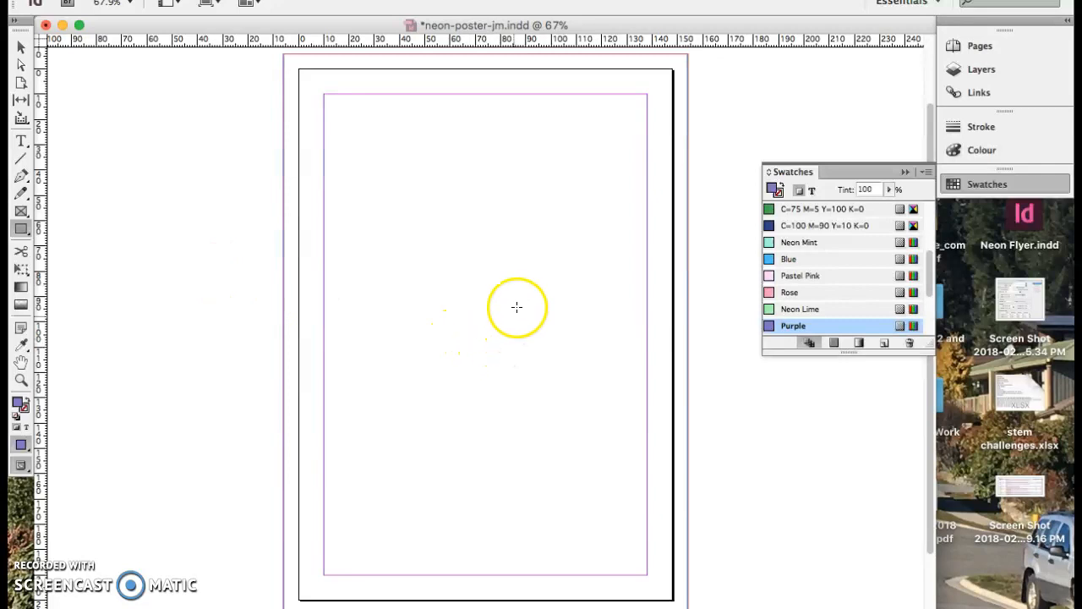
{"action": "left_click", "coordinate": [972, 69]}
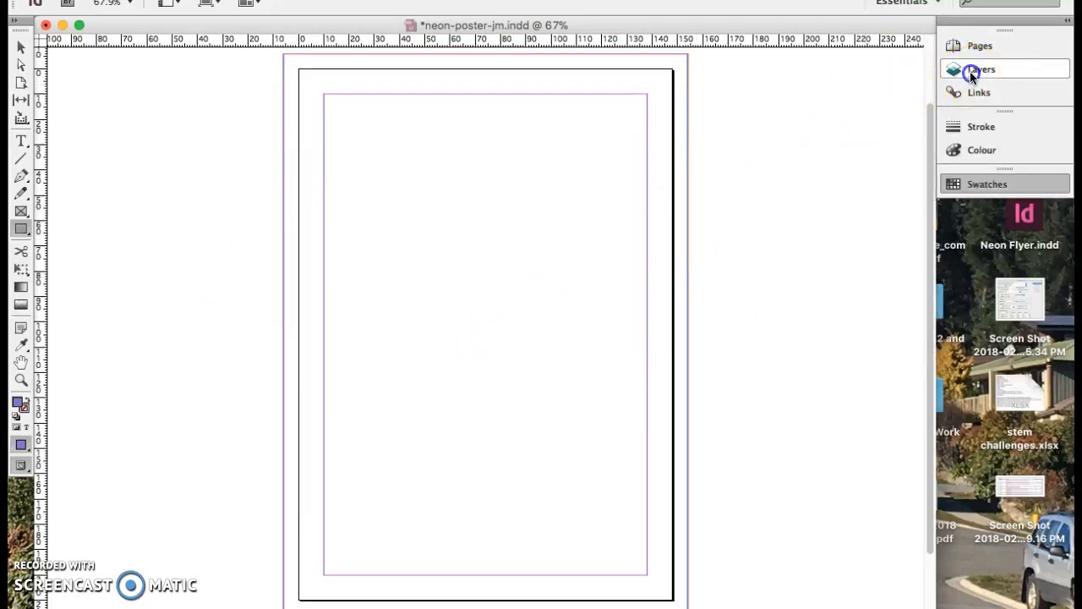
{"action": "left_click", "coordinate": [990, 185]}
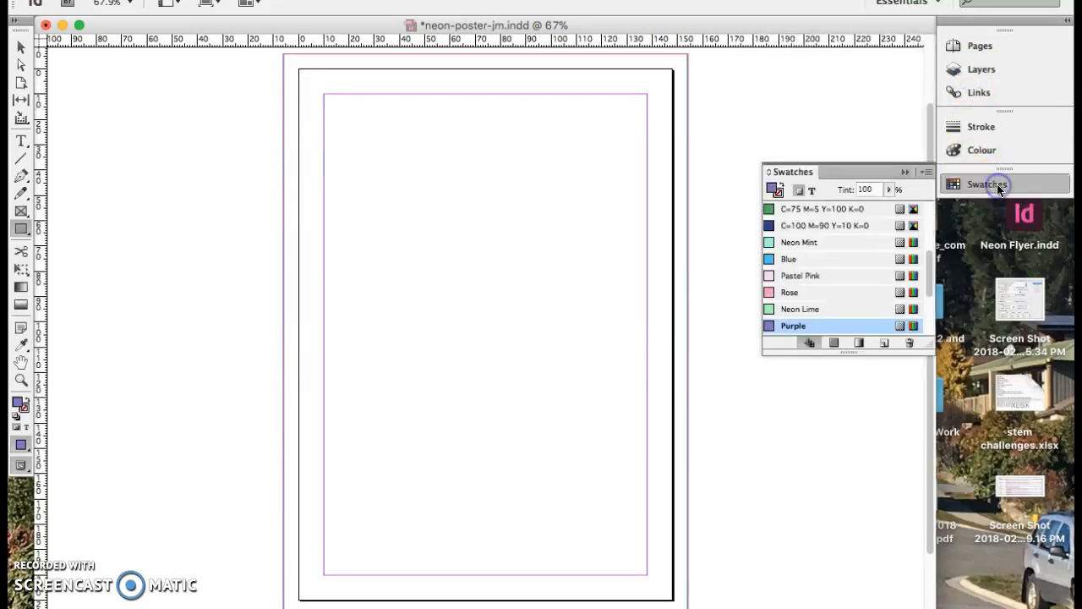
{"action": "left_click", "coordinate": [786, 328]}
{"action": "left_click", "coordinate": [24, 236]}
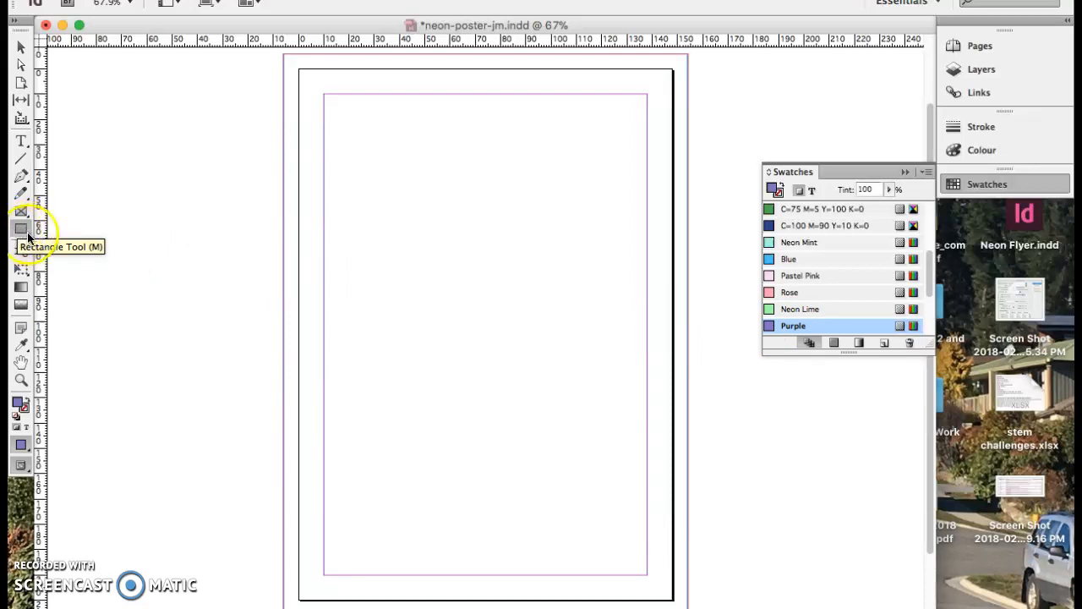
{"action": "left_click", "coordinate": [26, 233]}
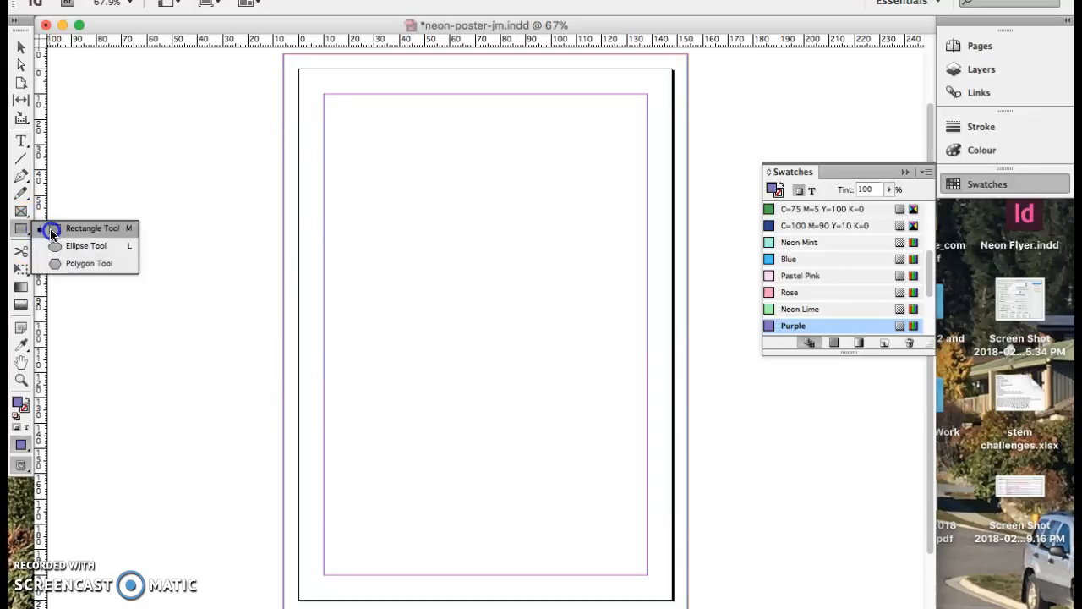
{"action": "left_click", "coordinate": [52, 230]}
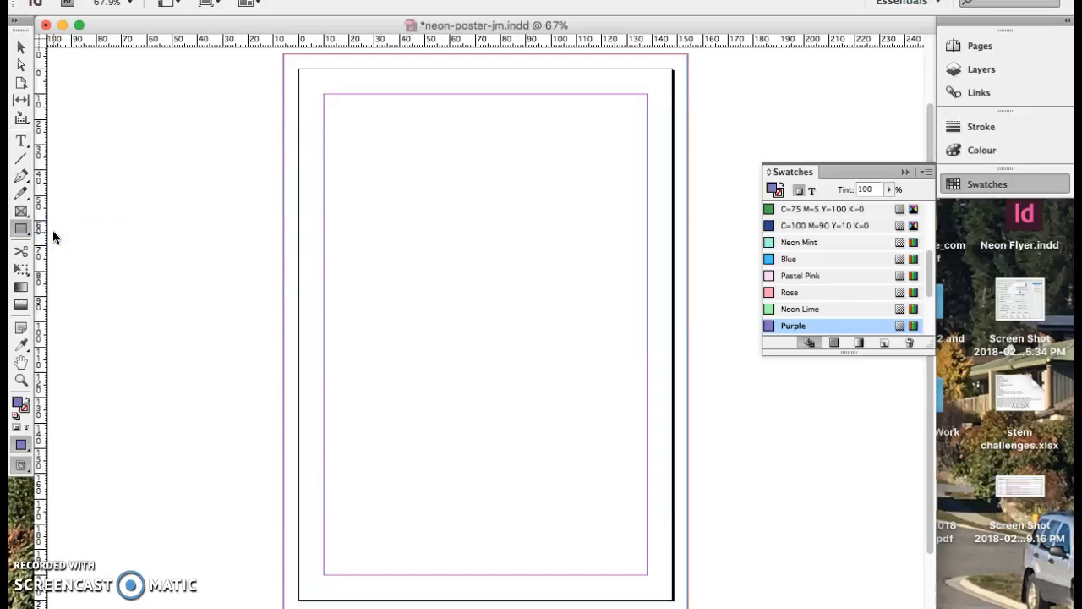
{"action": "left_click", "coordinate": [21, 445]}
{"action": "left_click", "coordinate": [26, 400]}
{"action": "left_click", "coordinate": [26, 400]}
{"action": "left_click", "coordinate": [17, 404]}
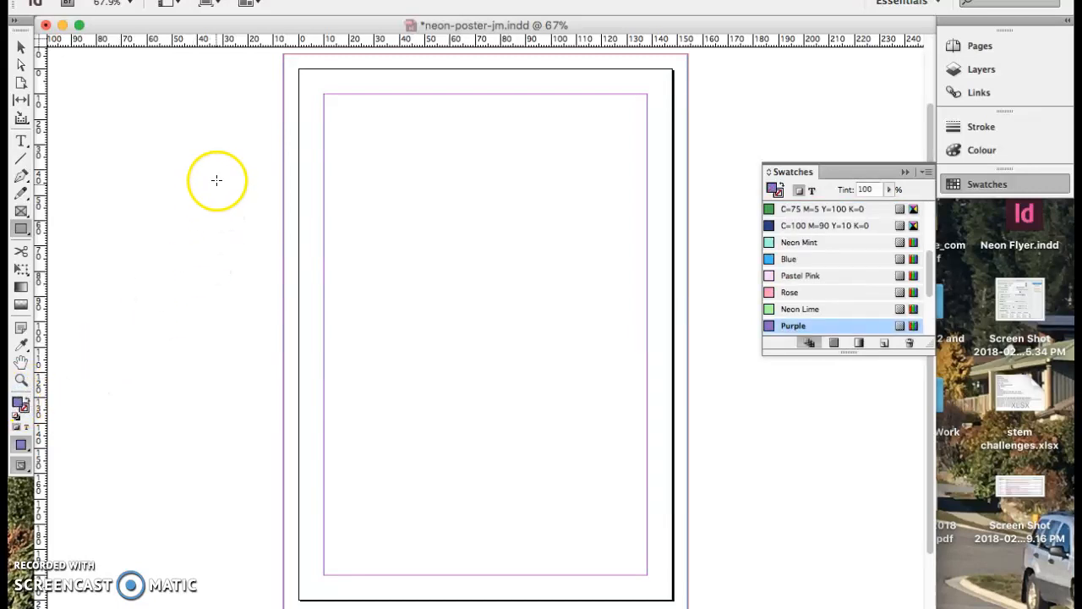
{"action": "mouse_move", "coordinate": [283, 56]}
{"action": "left_mouse_down"}
{"action": "mouse_move", "coordinate": [572, 391]}
{"action": "mouse_move", "coordinate": [683, 608]}
{"action": "left_mouse_up"}
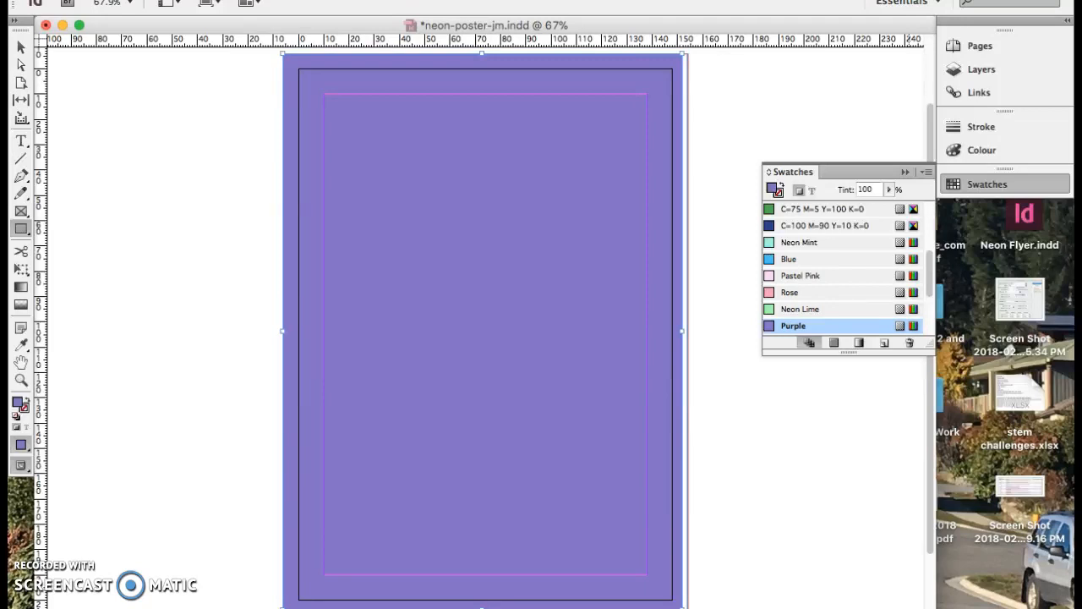
Lower the purple background rectangle's opacity in its Transparency effects to leave only a very faint tint.
{"action": "right_click", "coordinate": [288, 525]}
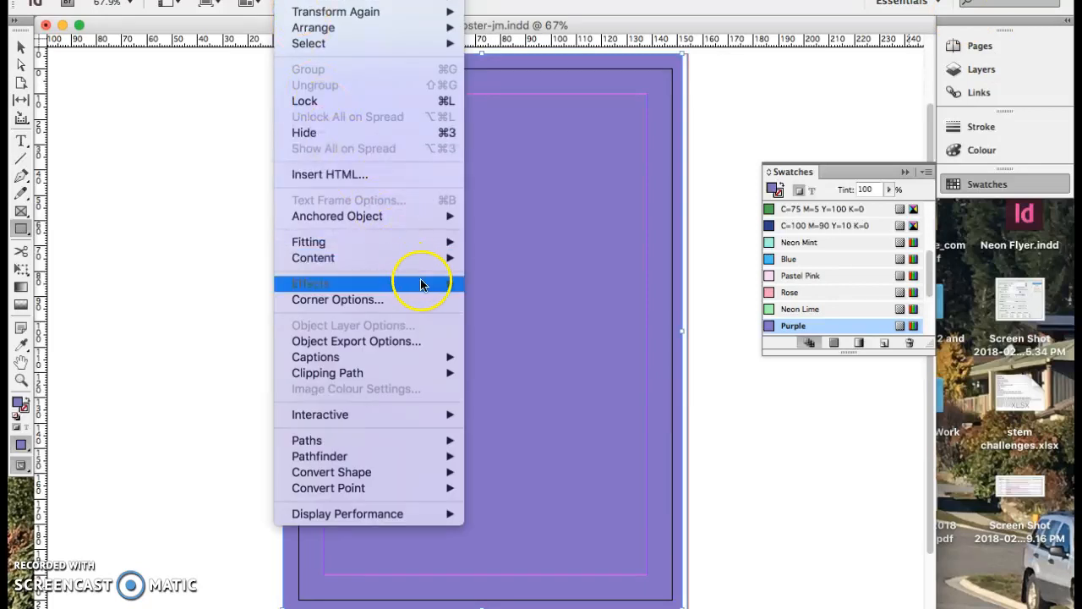
{"action": "mouse_move", "coordinate": [422, 283]}
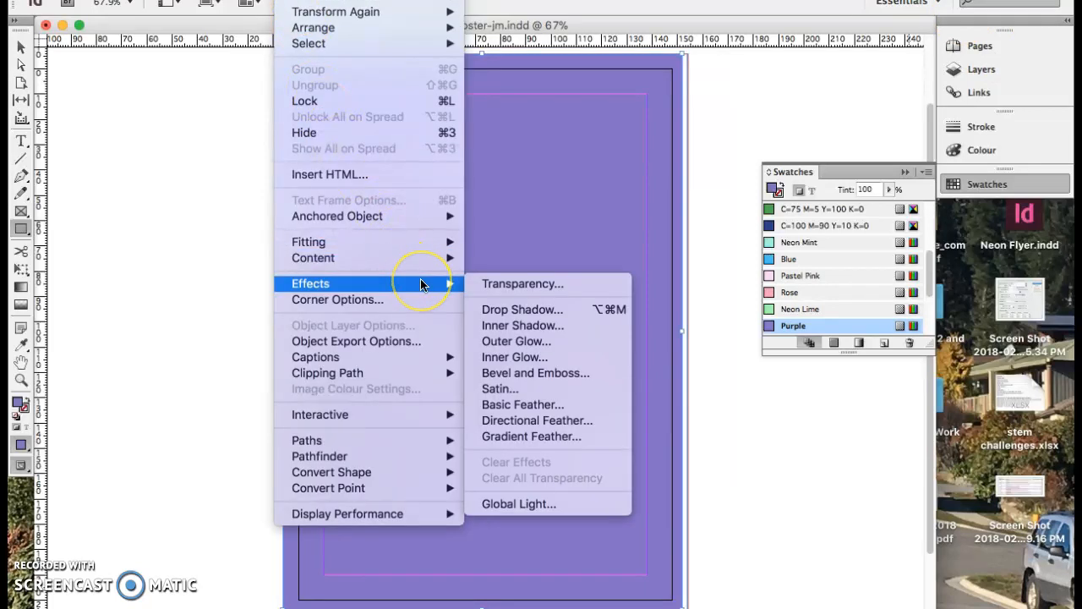
{"action": "left_click", "coordinate": [544, 284]}
{"action": "left_click", "coordinate": [417, 232]}
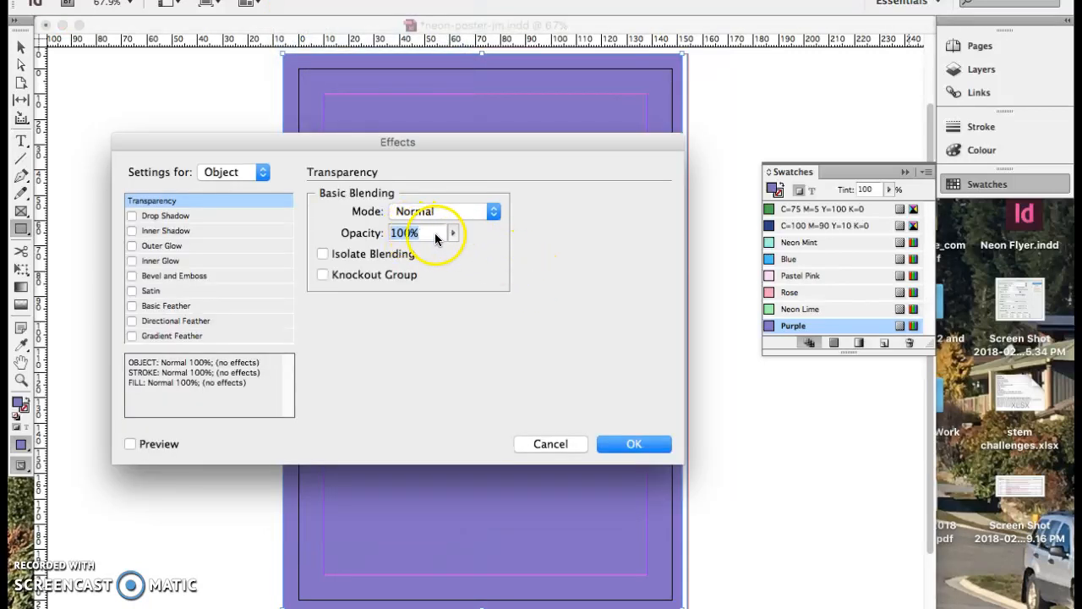
{"action": "left_click_drag", "start_coordinate": [431, 233], "coordinate": [377, 231]}
{"action": "type", "text": "1"}
{"action": "key", "text": "Return"}
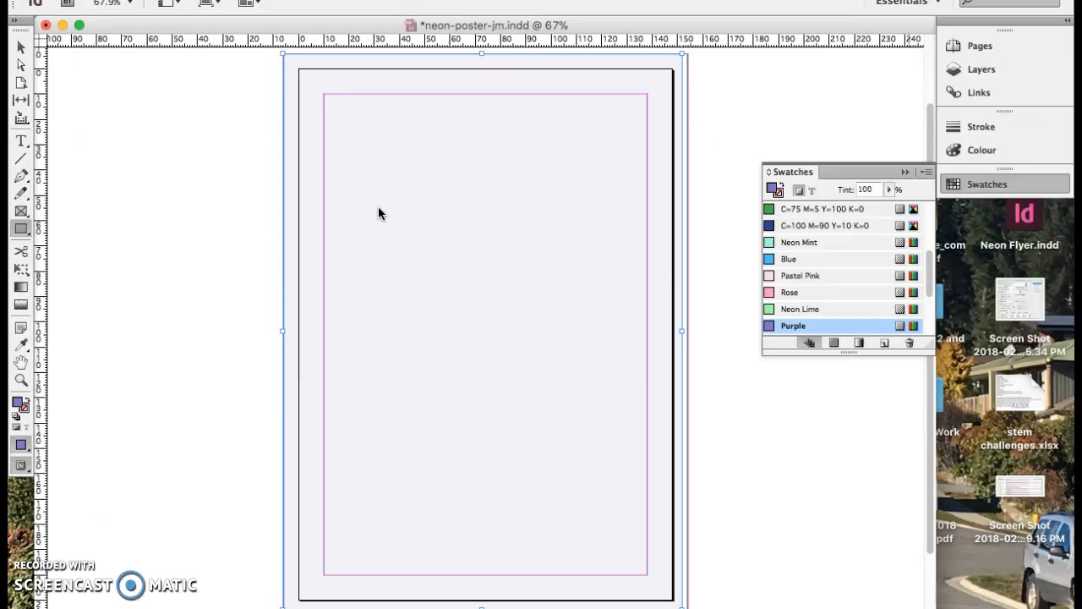